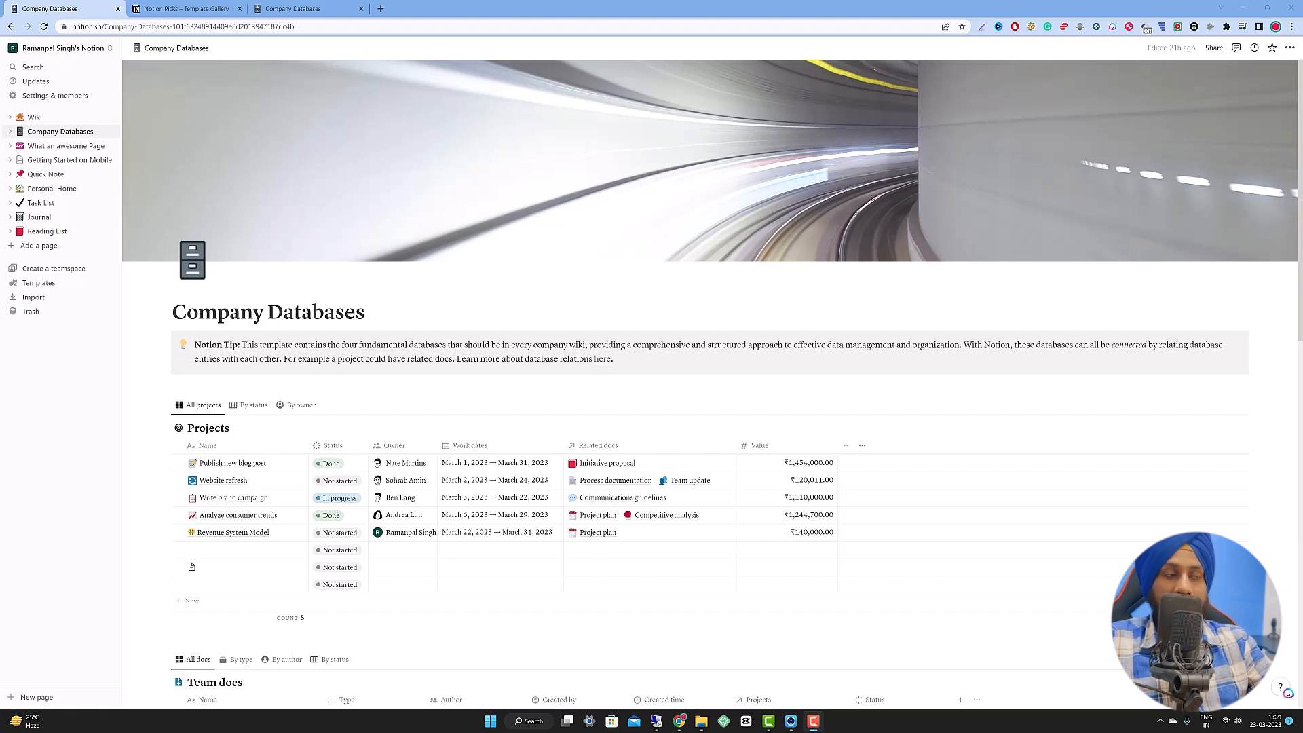
Search the Notion template gallery for "project management".
left_click(166, 9)
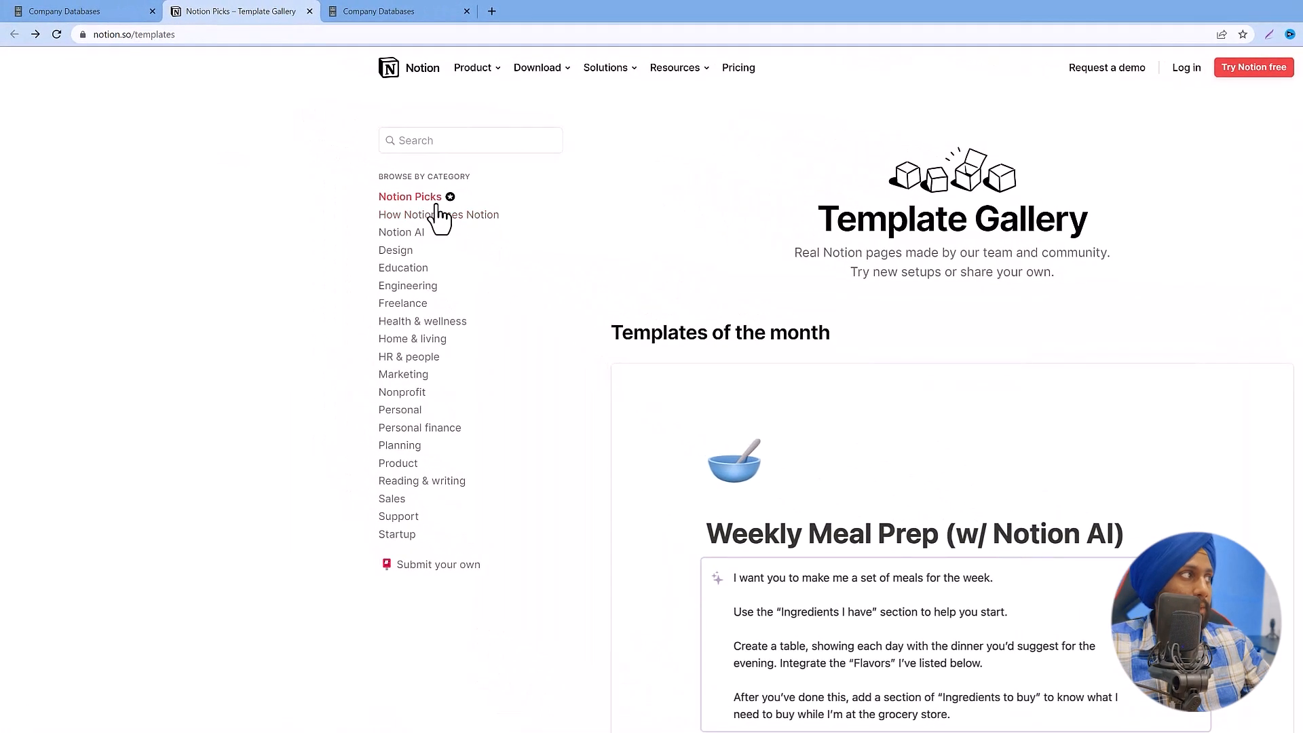
left_click(462, 139)
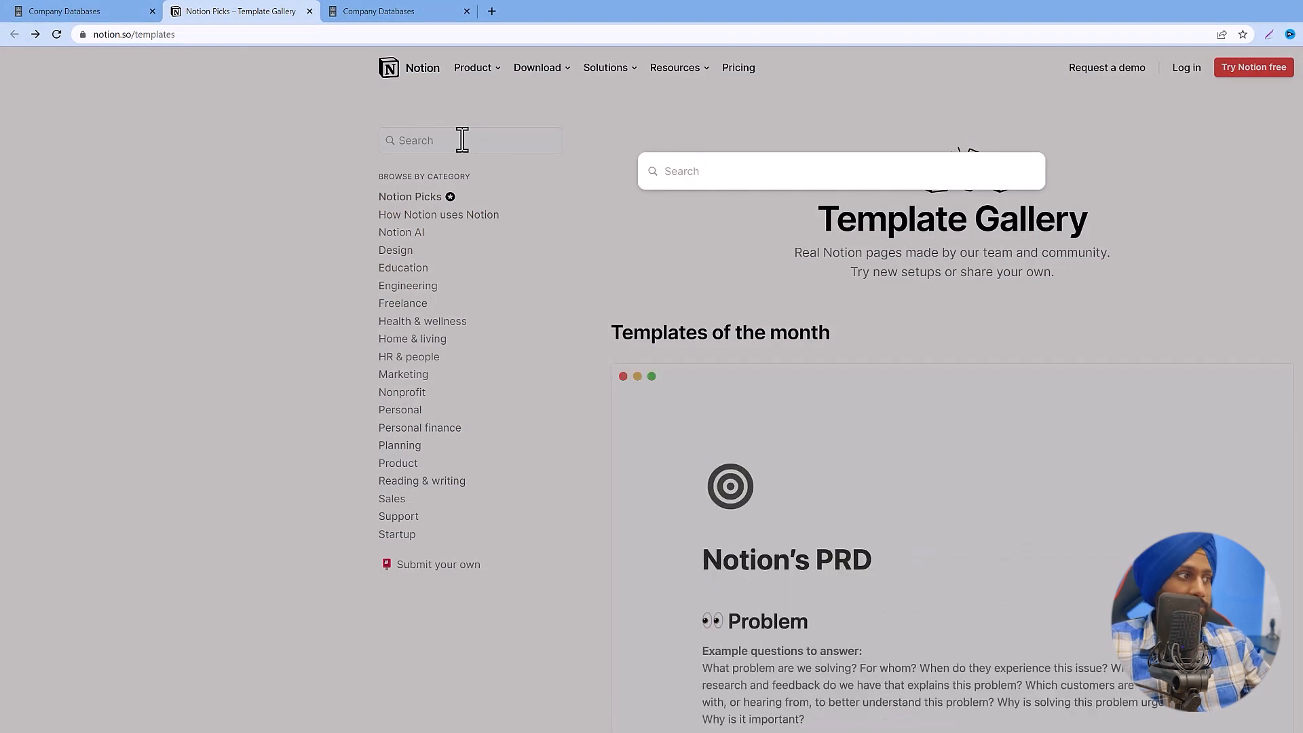
type("project aman")
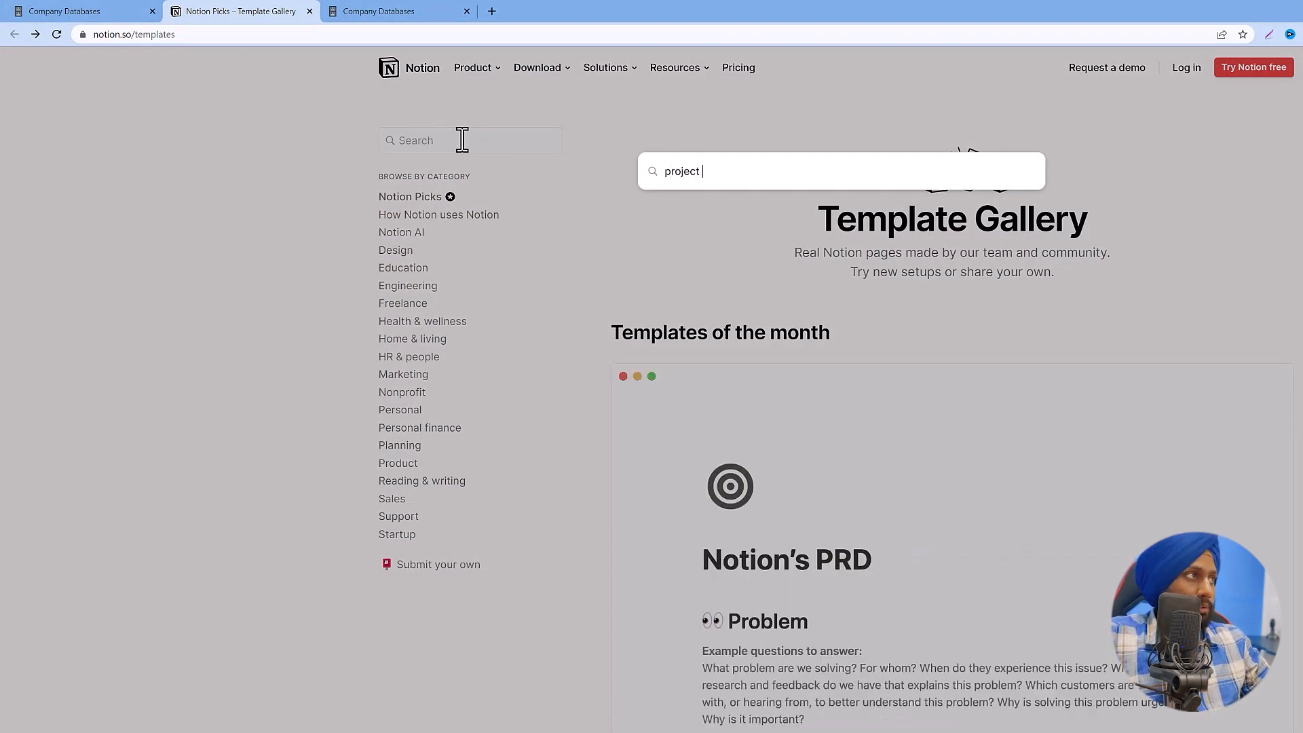
key("BackSpace")
key("BackSpace")
key("BackSpace")
key("BackSpace")
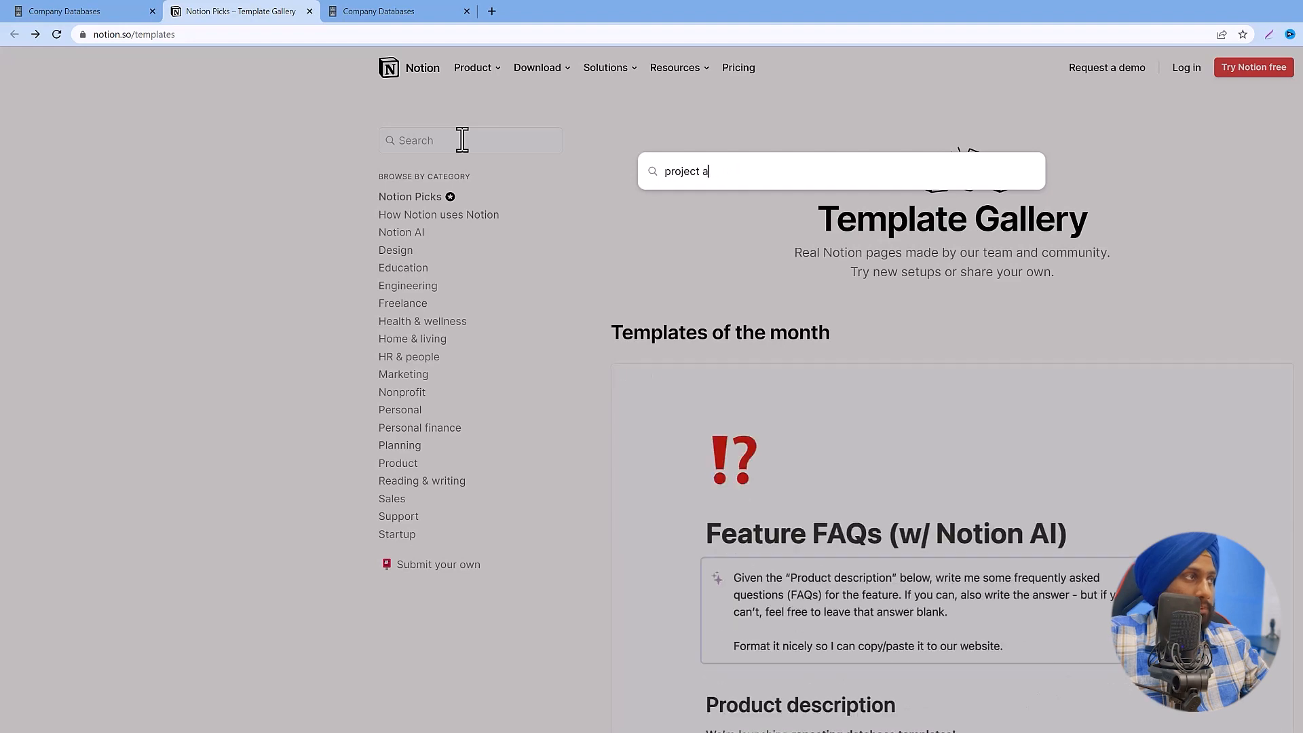
type("management")
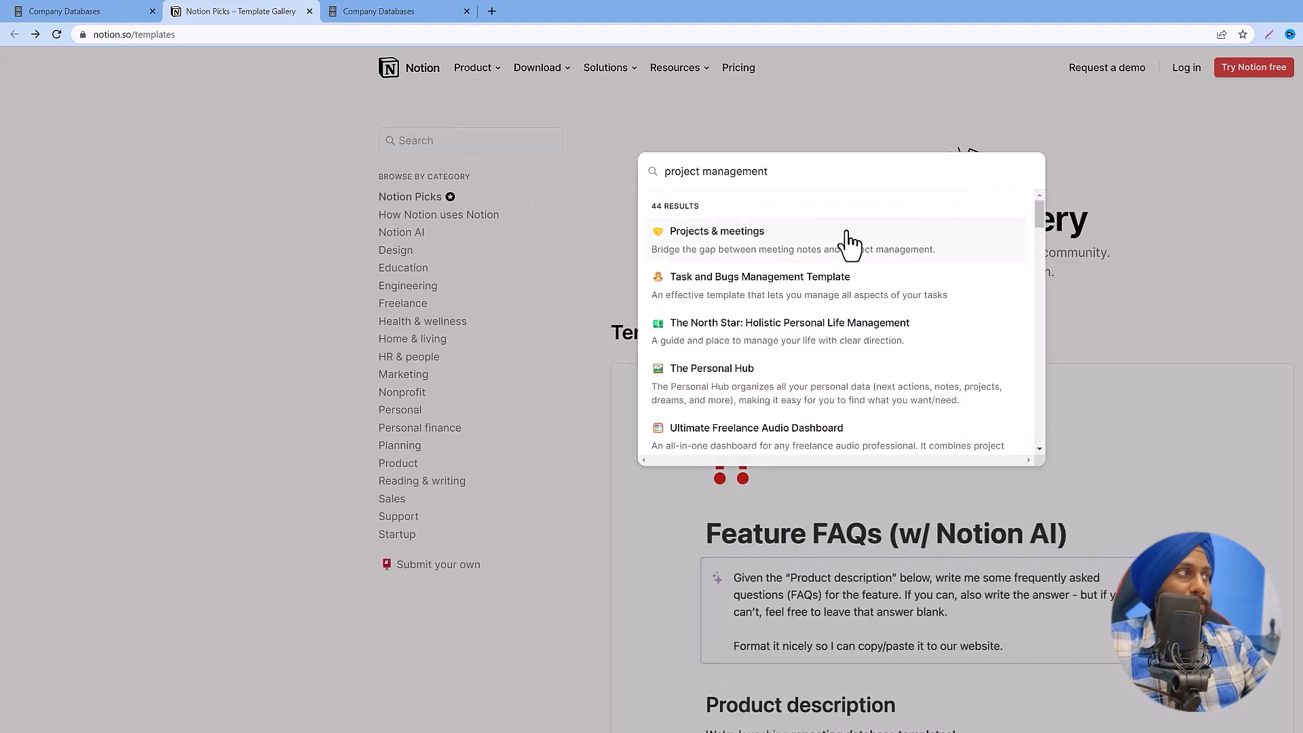
Open the Projects & meetings template page and look through its preview and highlights.
key("Escape")
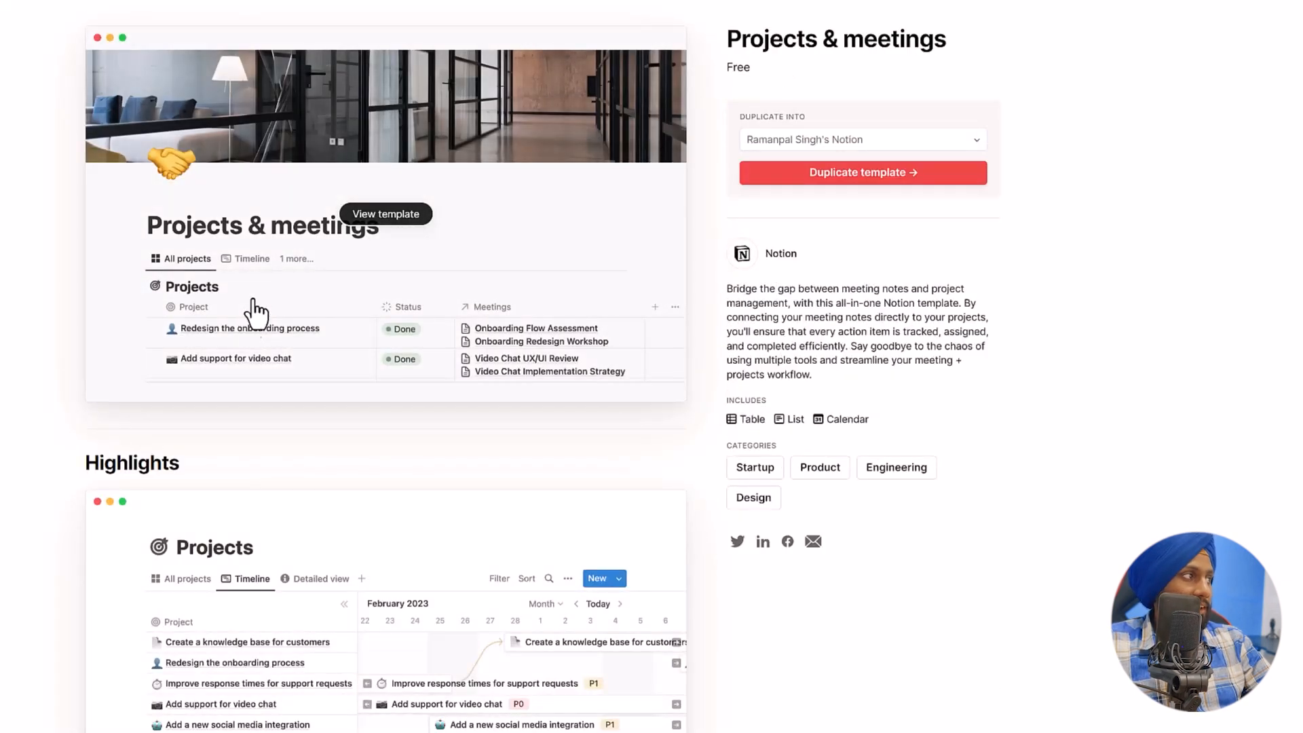
scroll(267, 270, "down", 2)
scroll(207, 245, "down", 2)
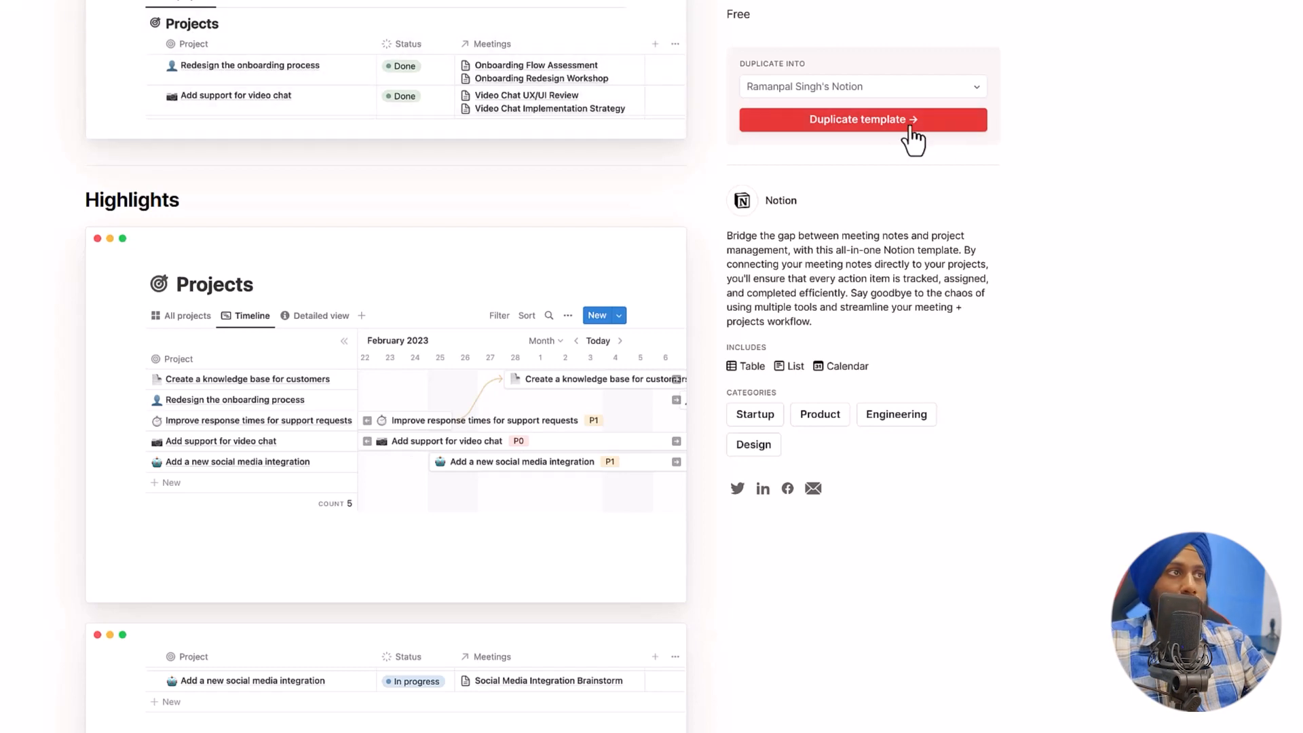
Return to the workspace and add a page titled "Project Management" as a table based on a new database.
left_click(61, 12)
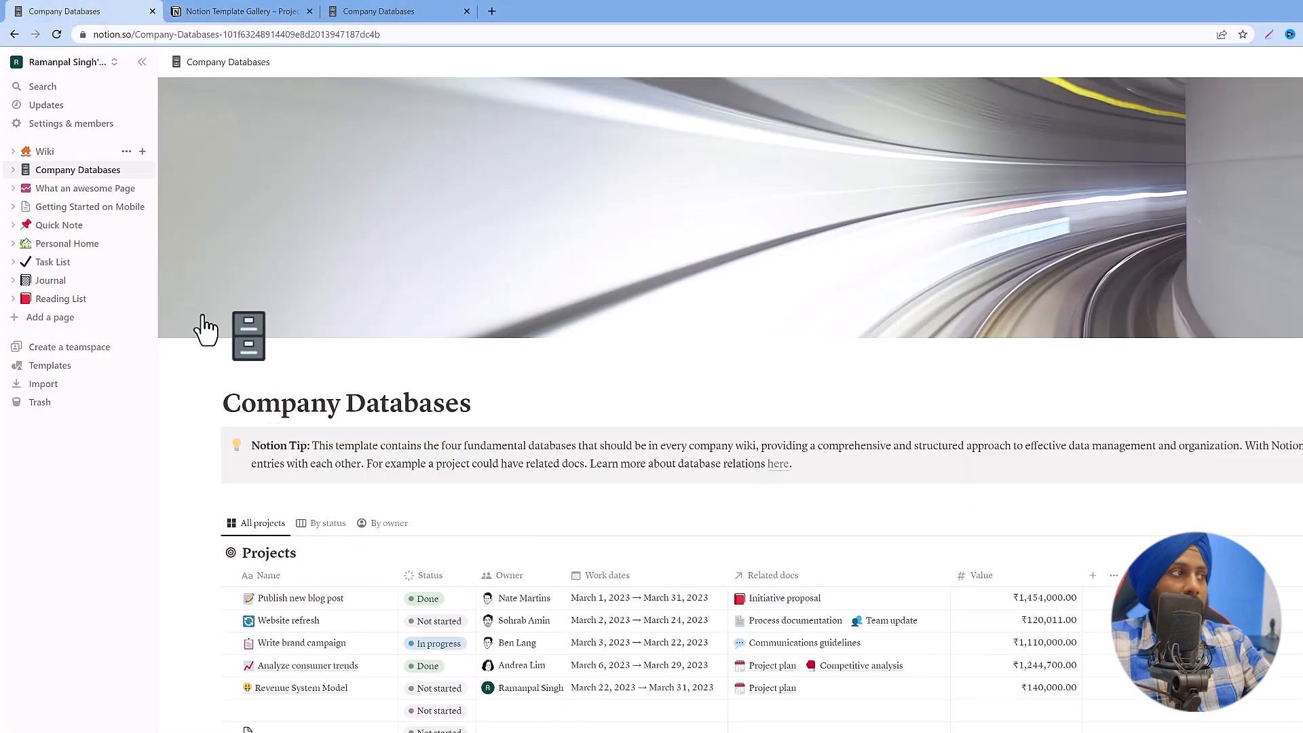
left_click(76, 319)
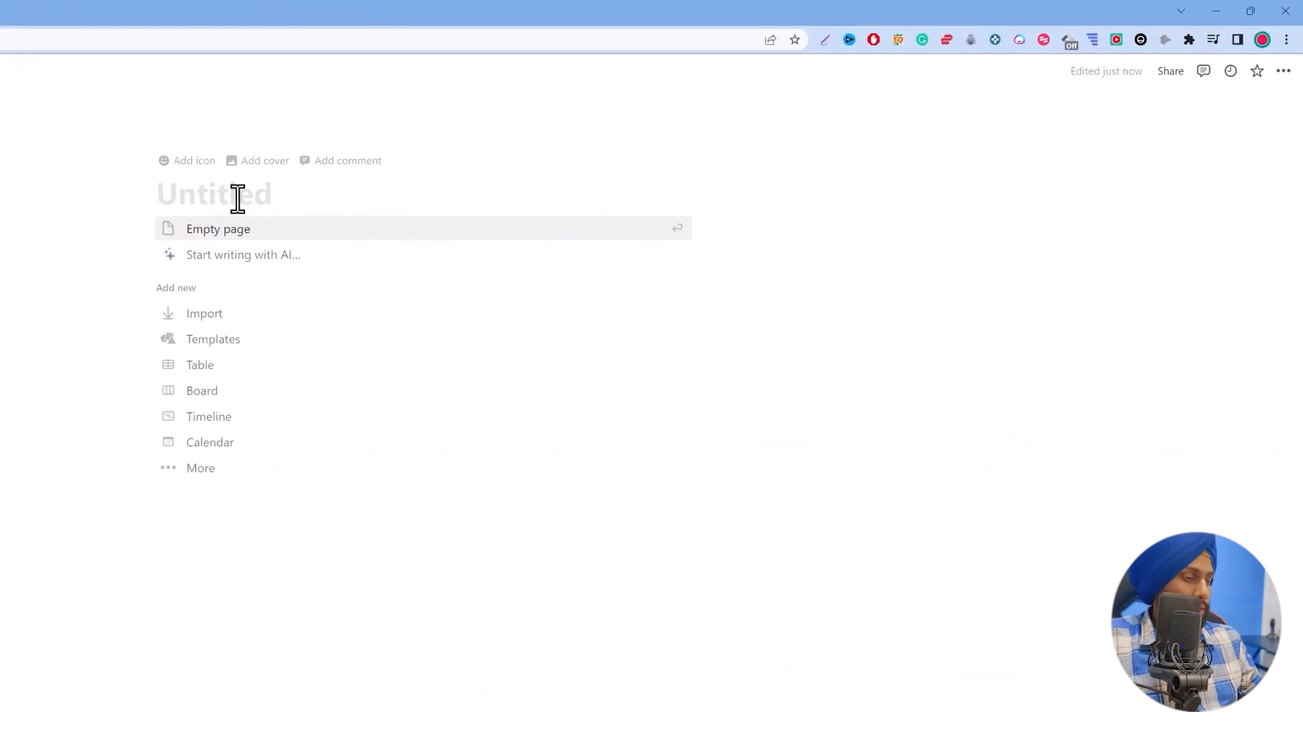
type("Project Management")
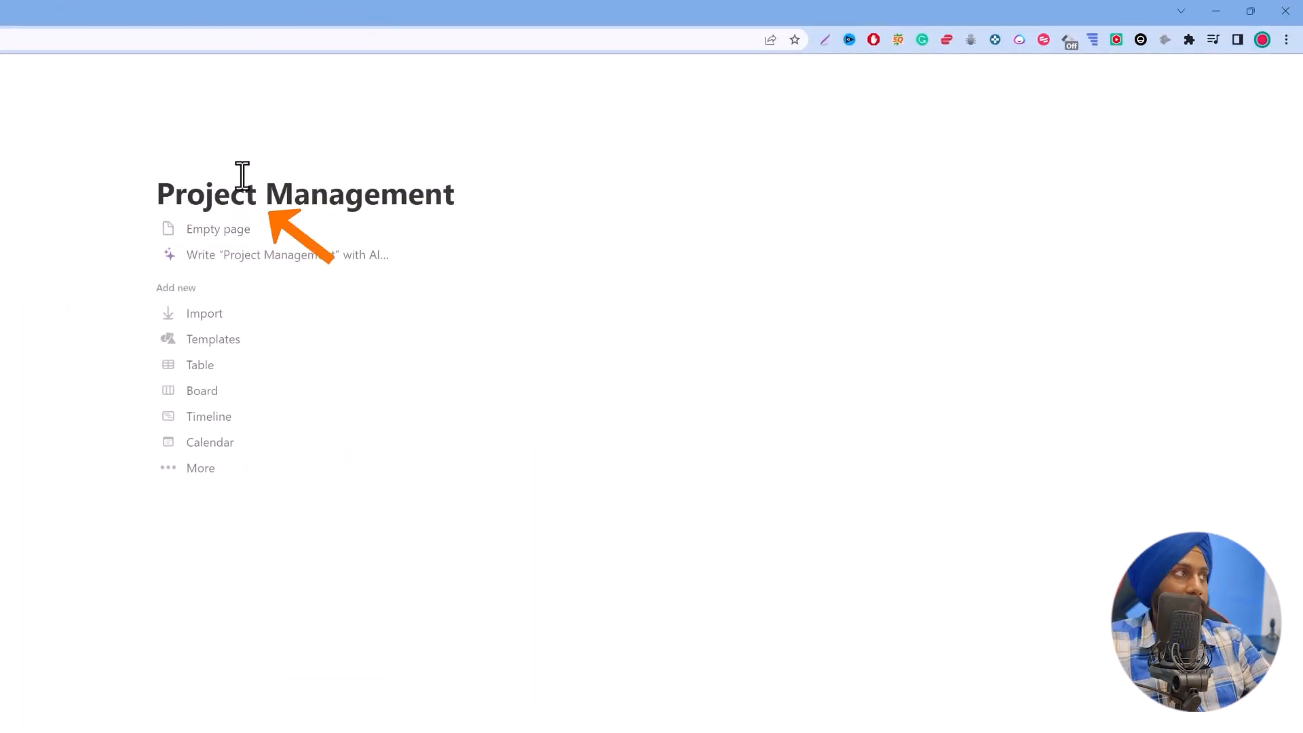
left_click(200, 468)
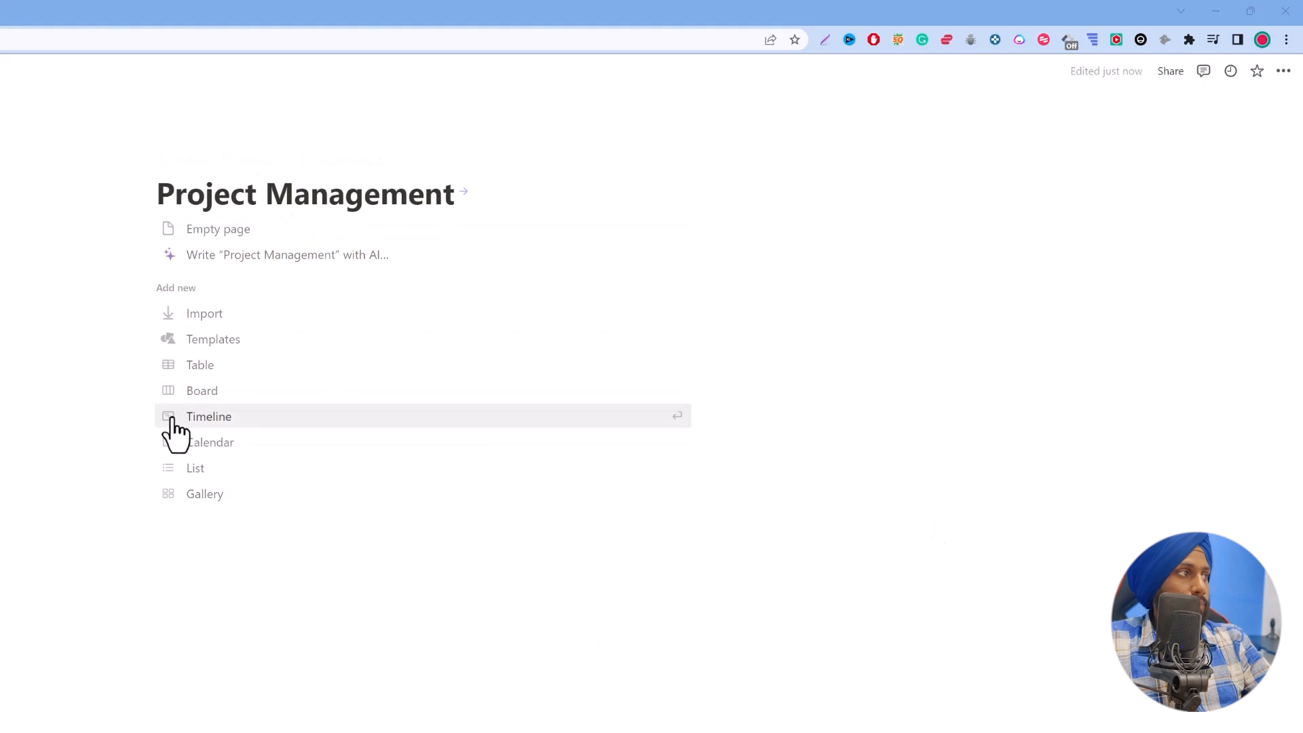
left_click(205, 367)
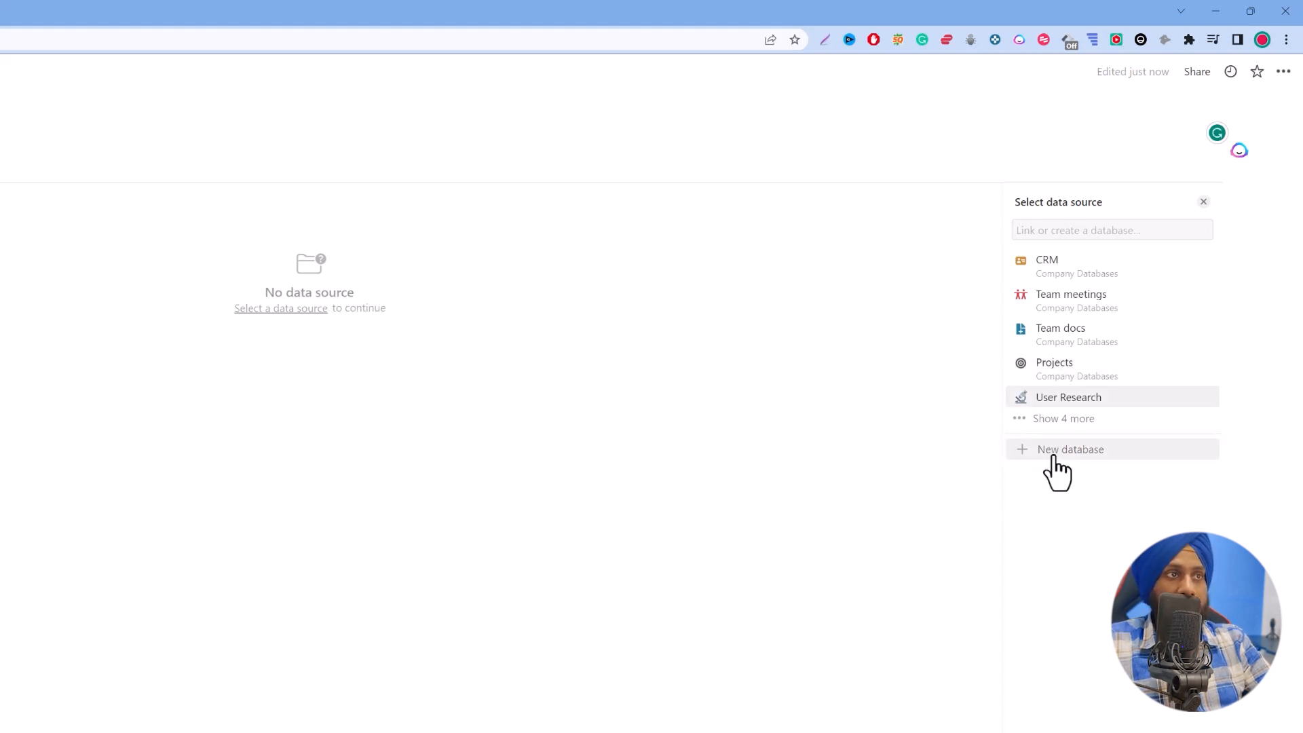
left_click(1058, 456)
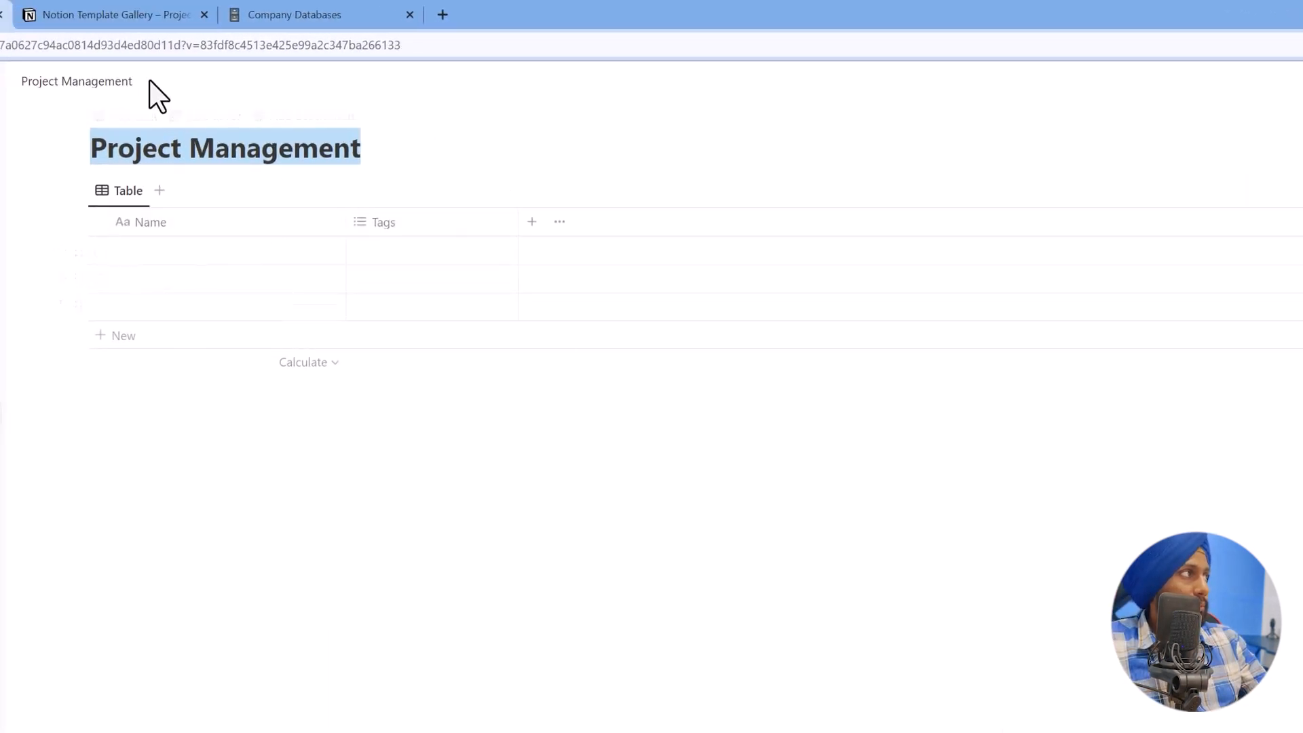
Rename the Project Management database as "Content Marketing Database".
double_click(218, 147)
key("ctrl+a")
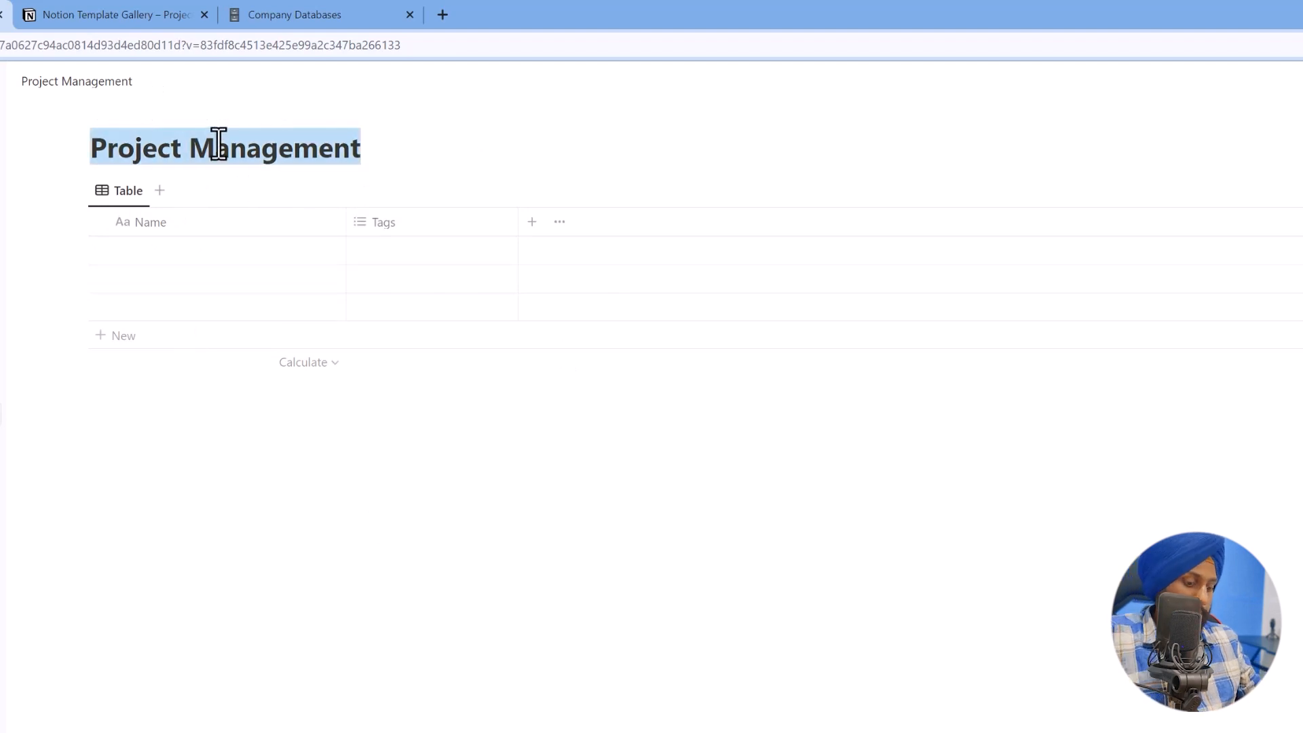
type("Content Marke")
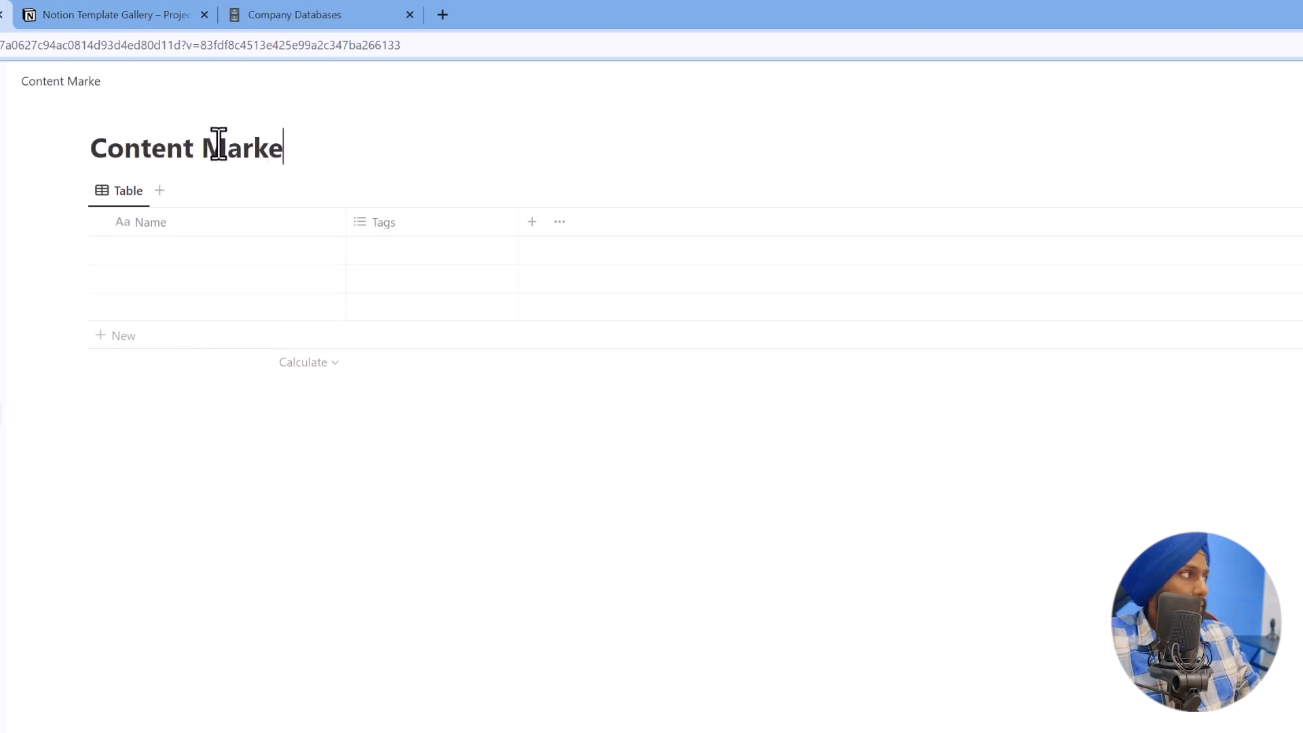
type("ting Datavase")
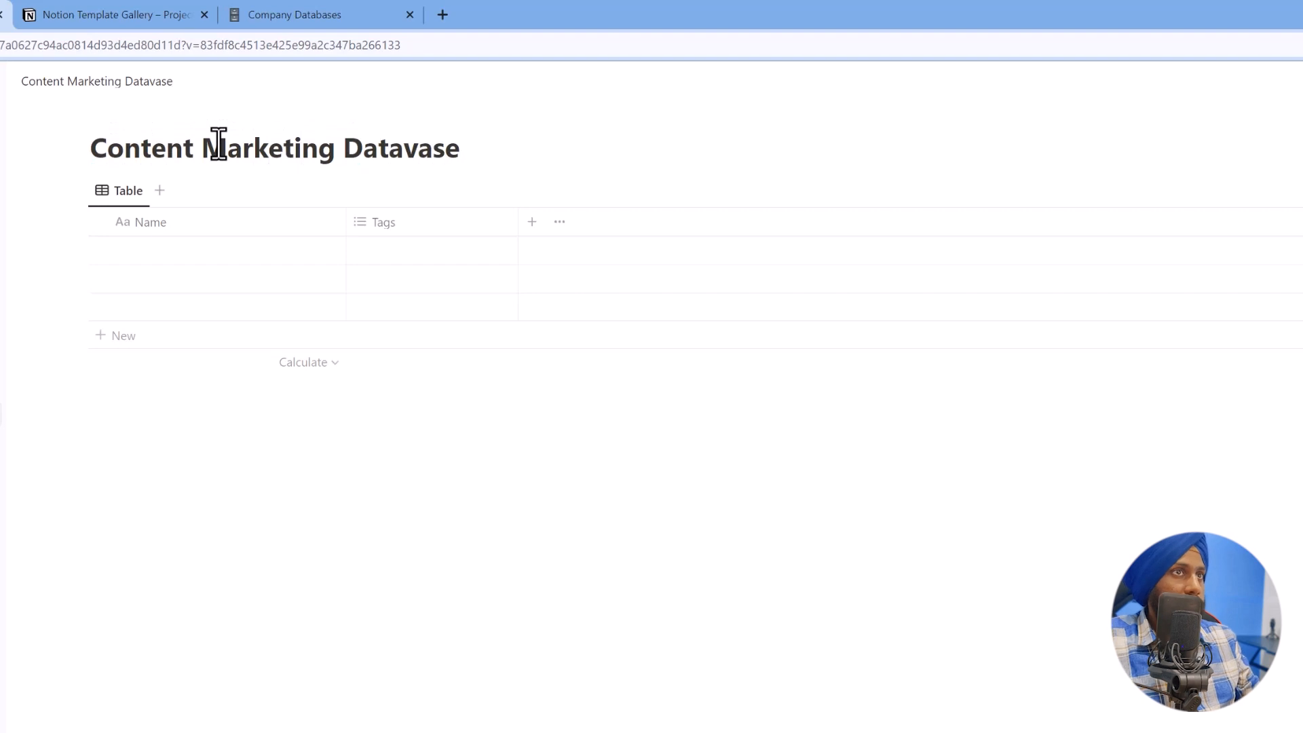
key("BackSpace")
key("BackSpace")
key("BackSpace")
key("BackSpace")
type("base")
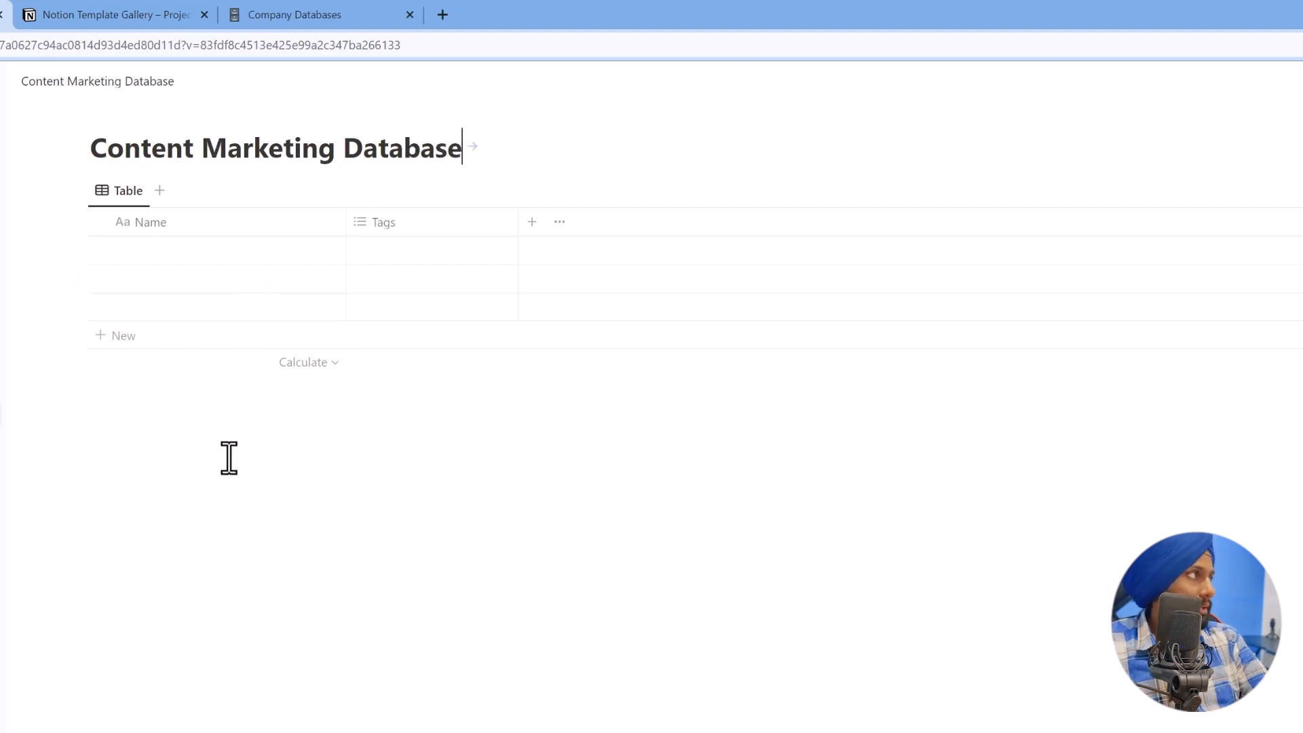
Add a Board view and a Calendar view to the database and return to the Table view.
left_click(163, 196)
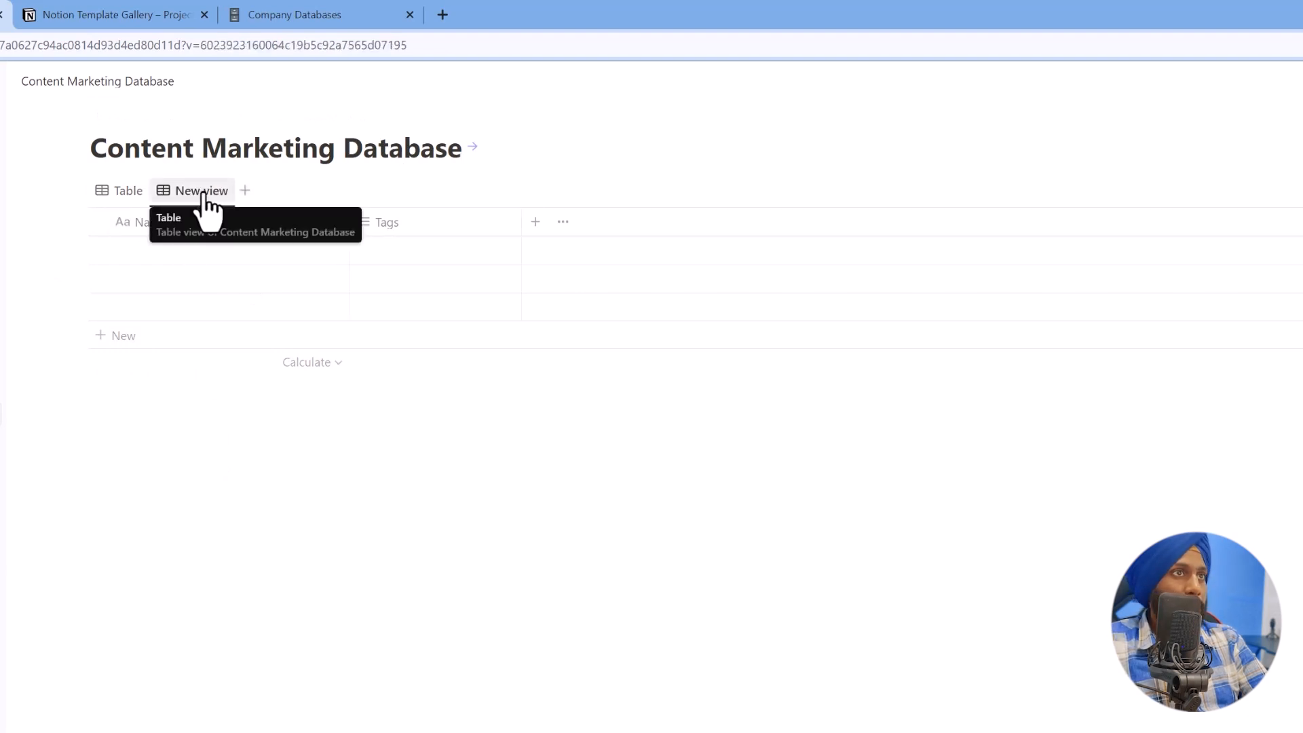
left_click(1064, 363)
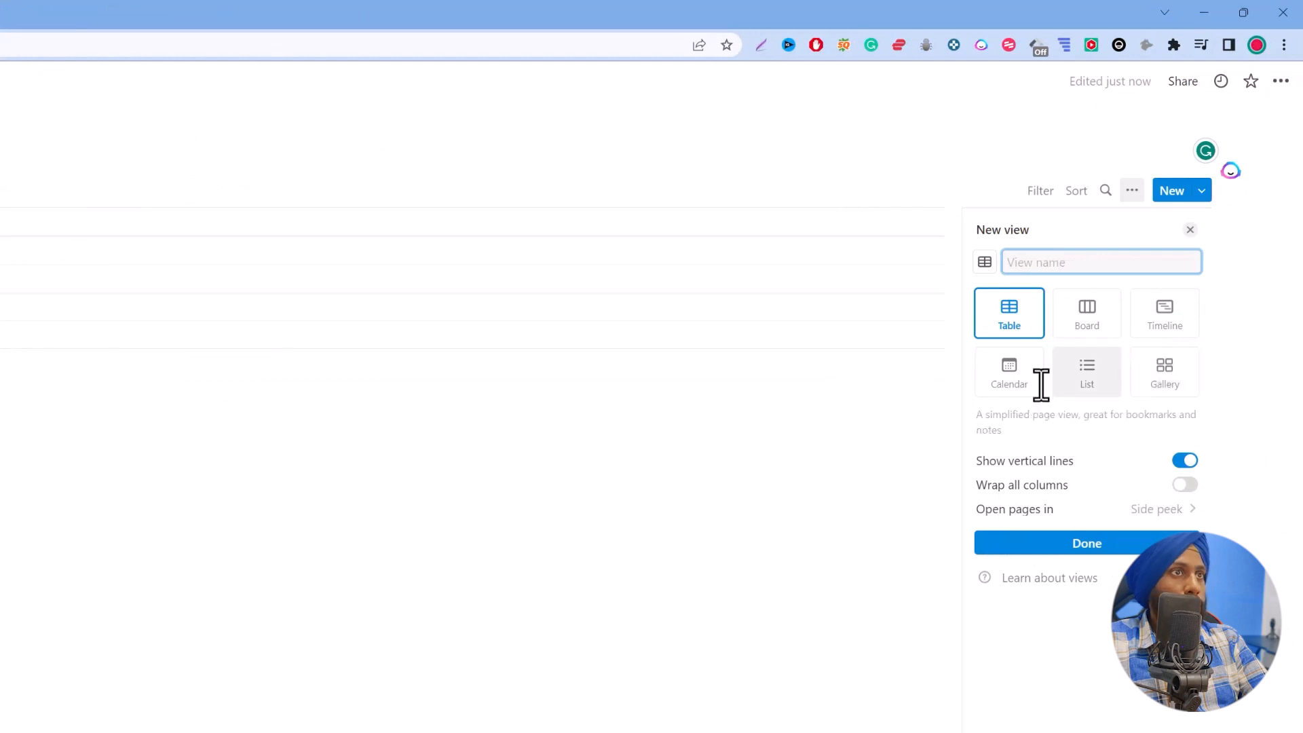
left_click(1004, 387)
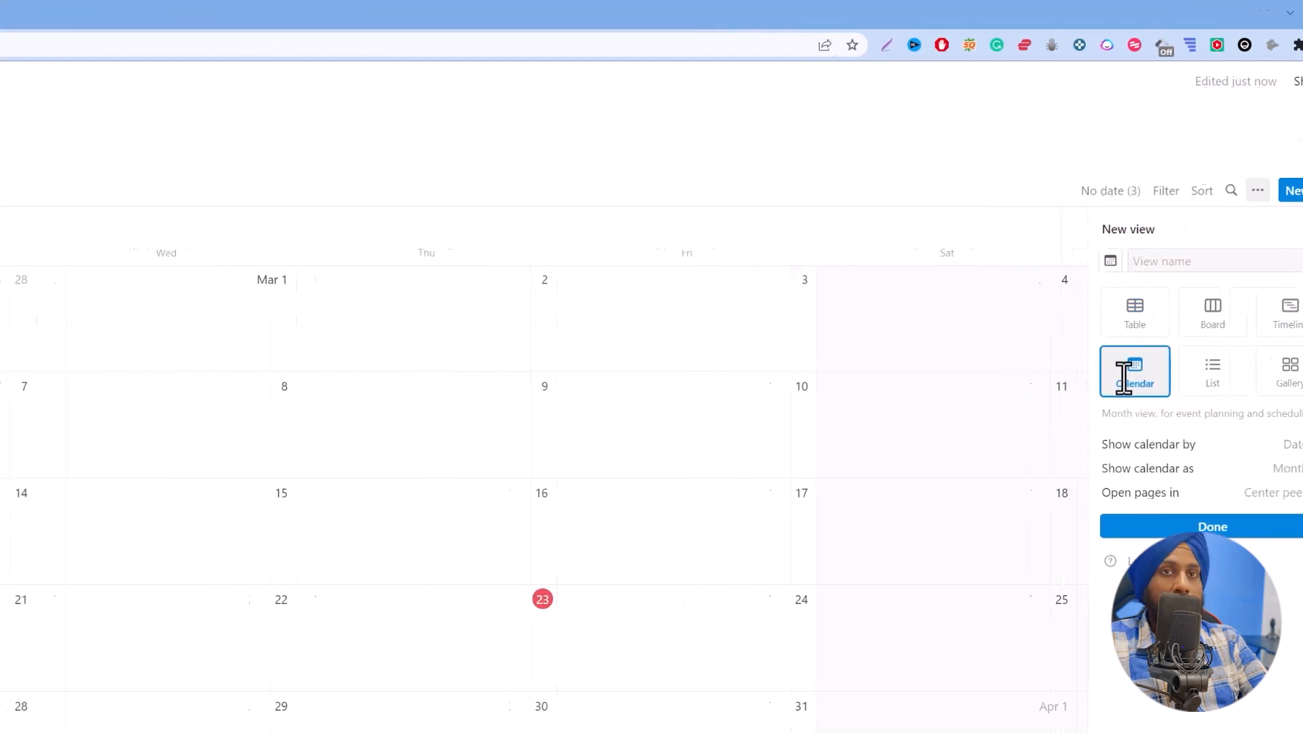
left_click(105, 194)
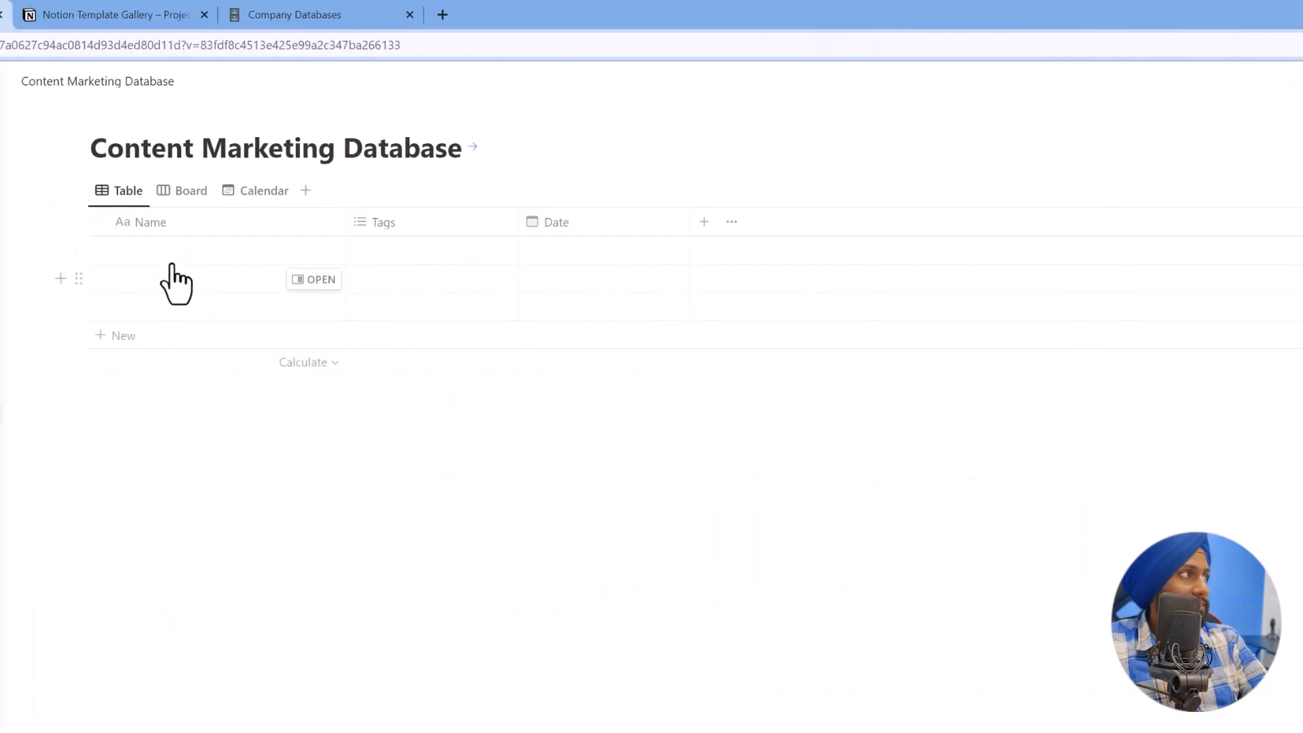
Rename the Name column to "Project Name" and the Tags column to "Category".
left_click(190, 227)
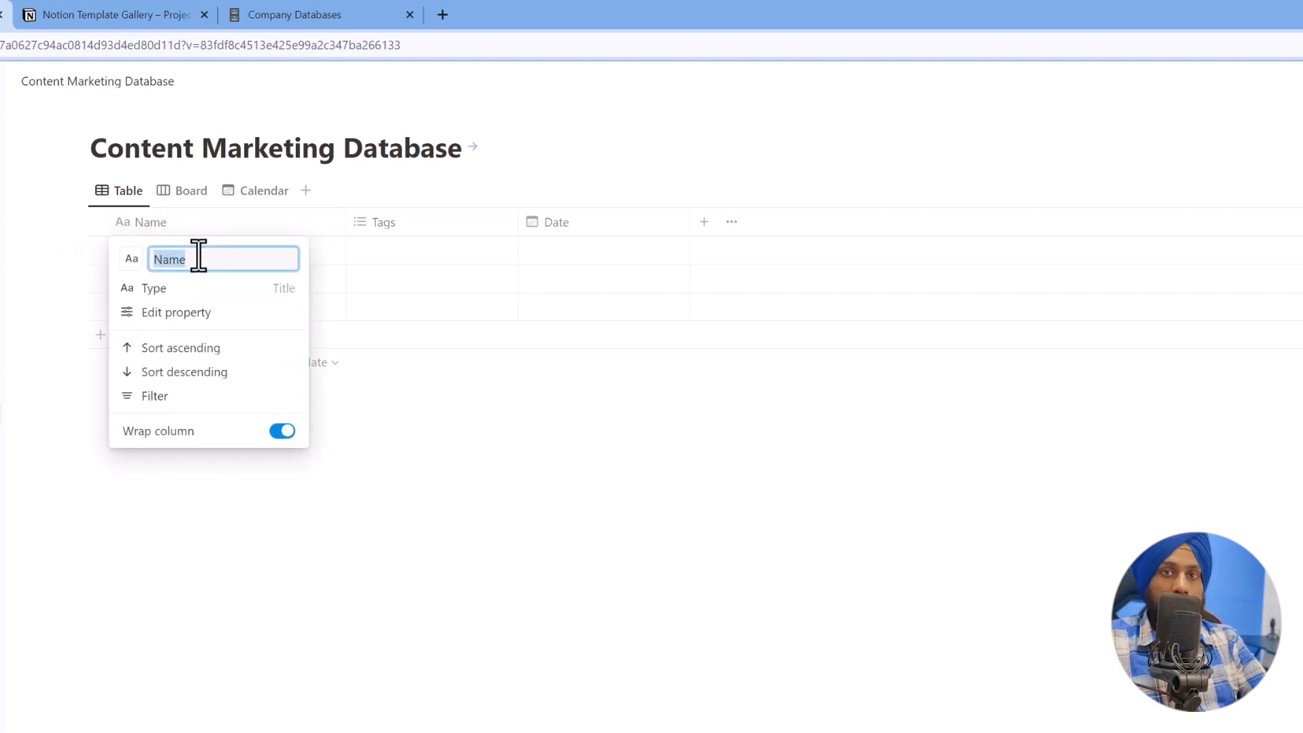
type("Project Name")
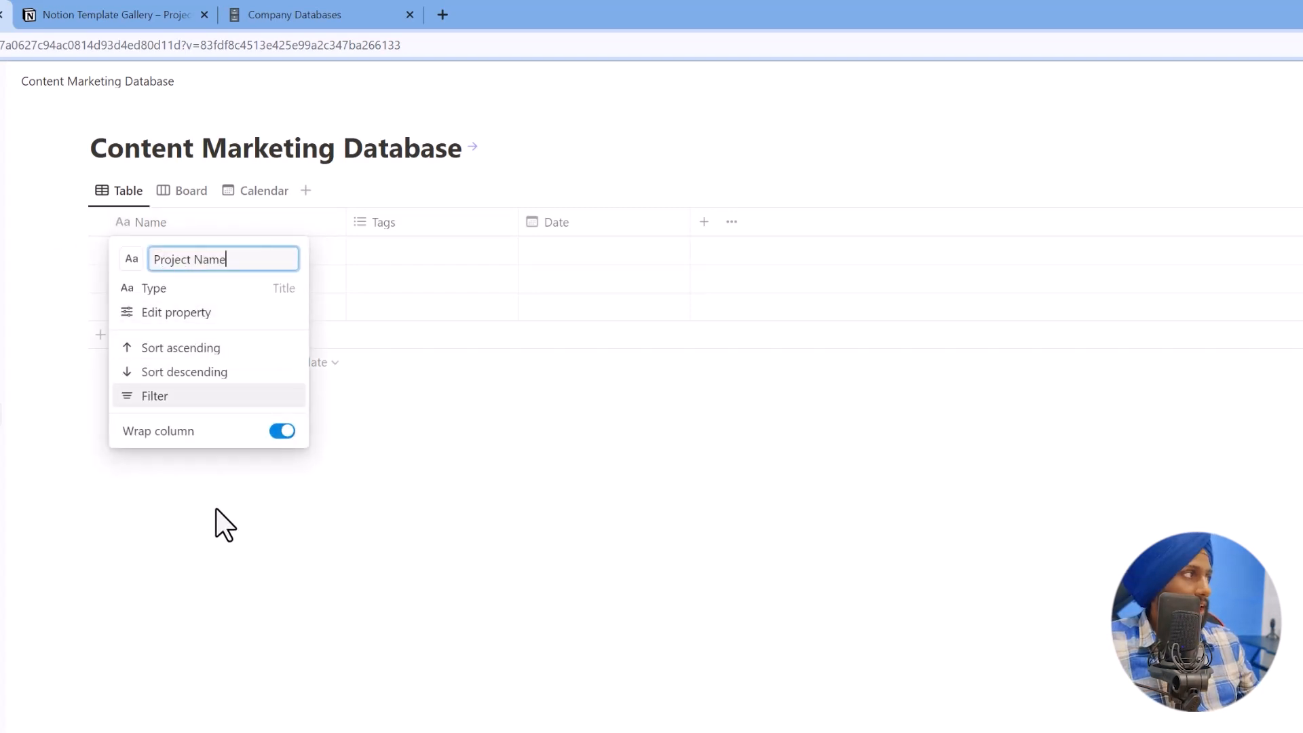
left_click(209, 487)
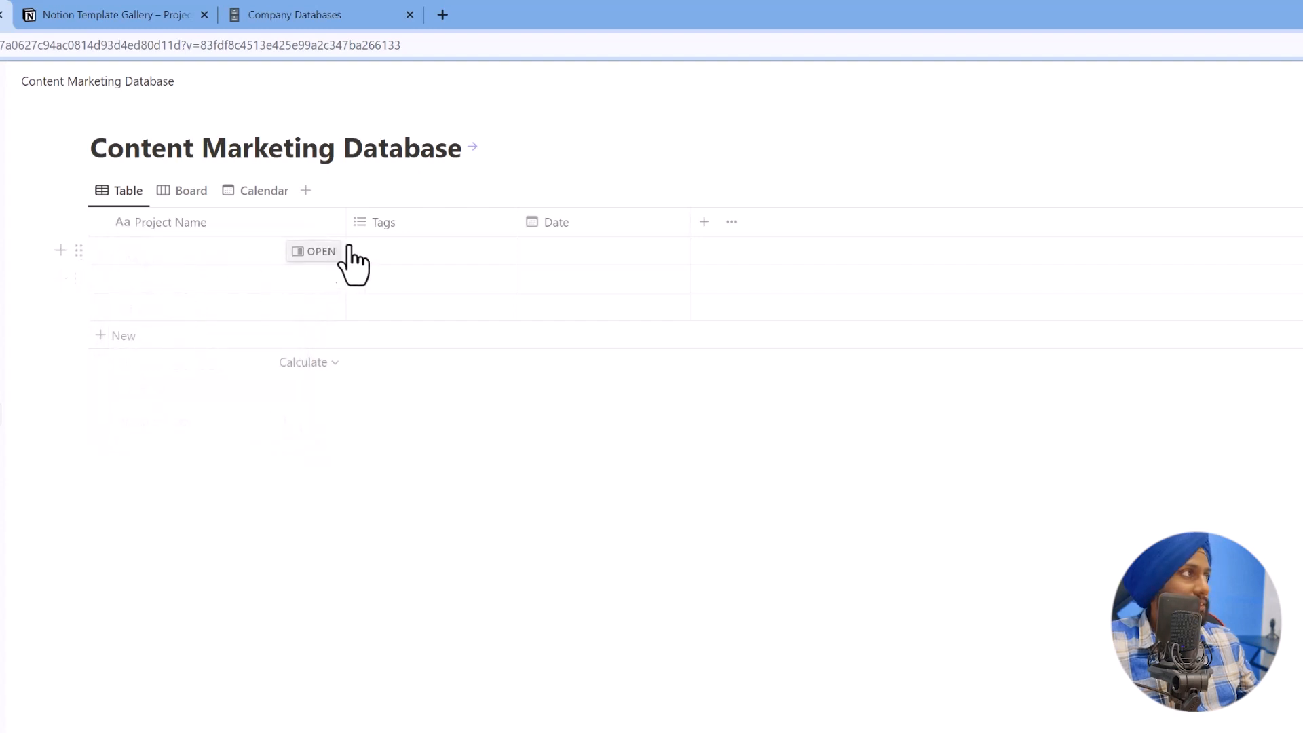
left_click(418, 232)
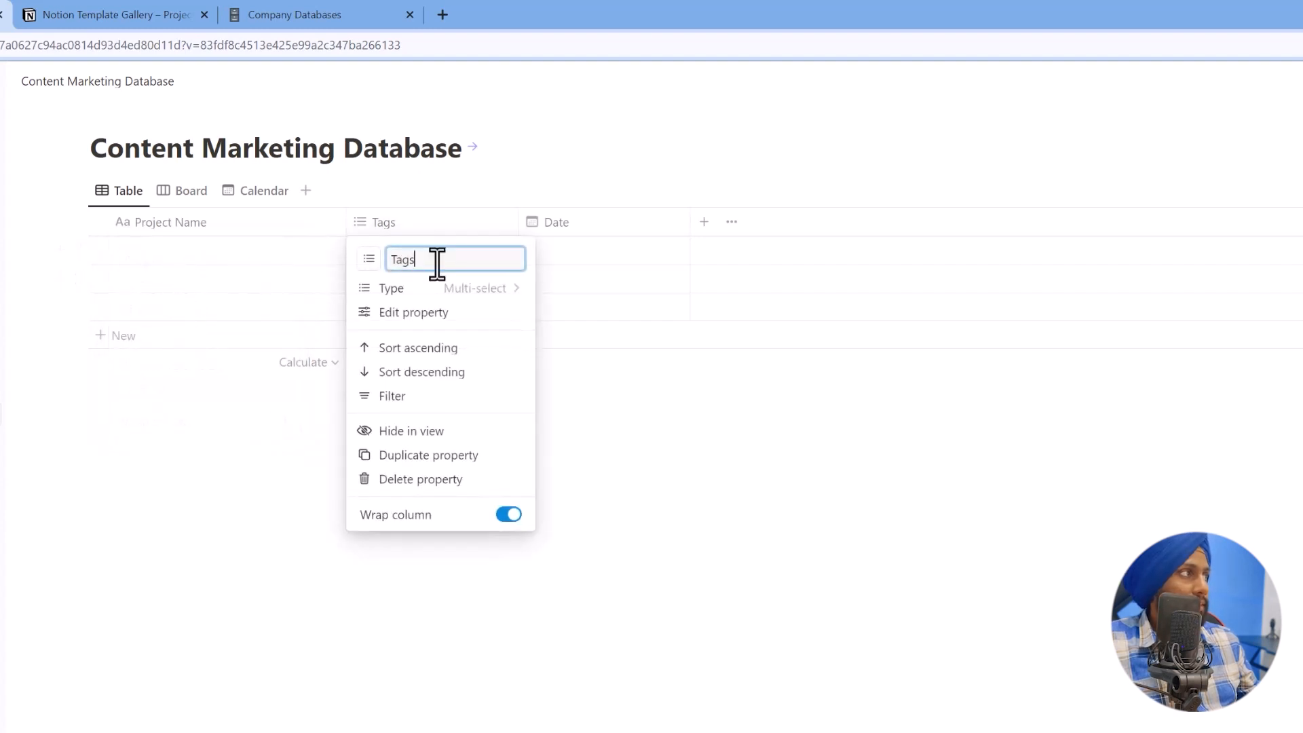
type("Category")
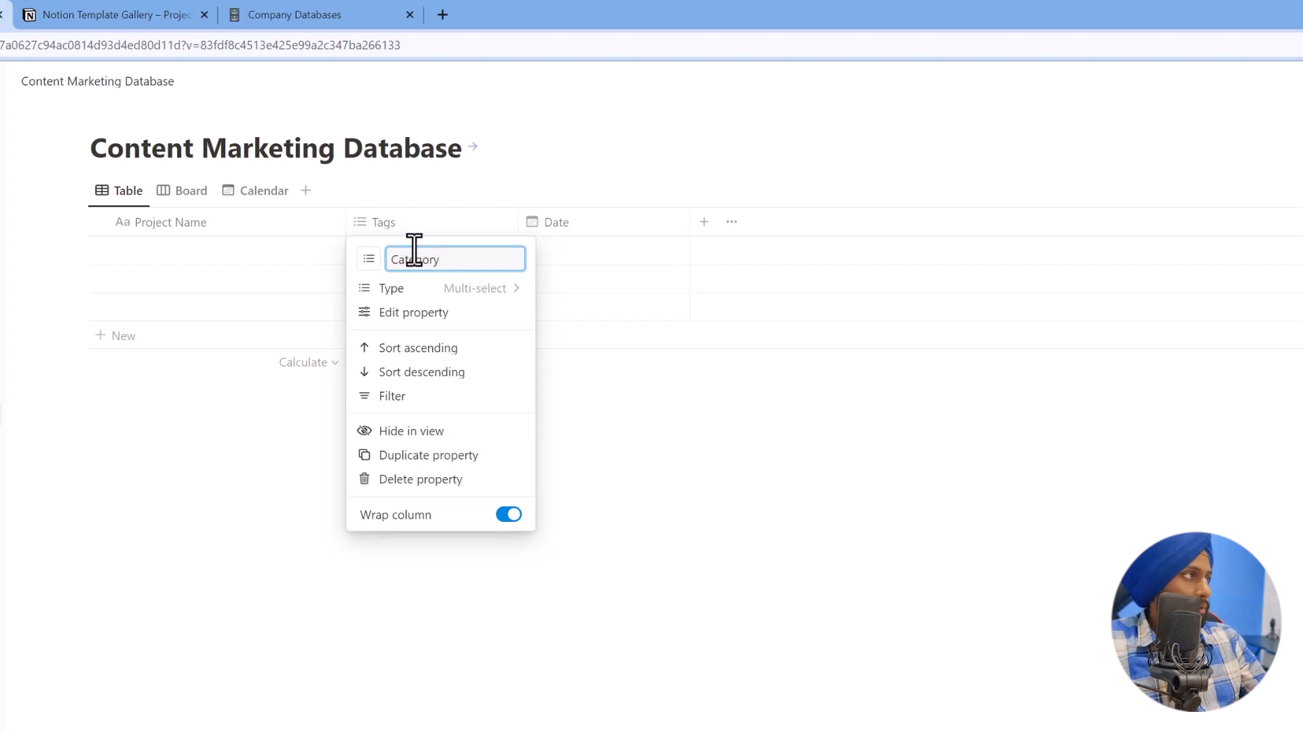
key("Return")
Change the Date column's property type to Created time.
left_click(570, 228)
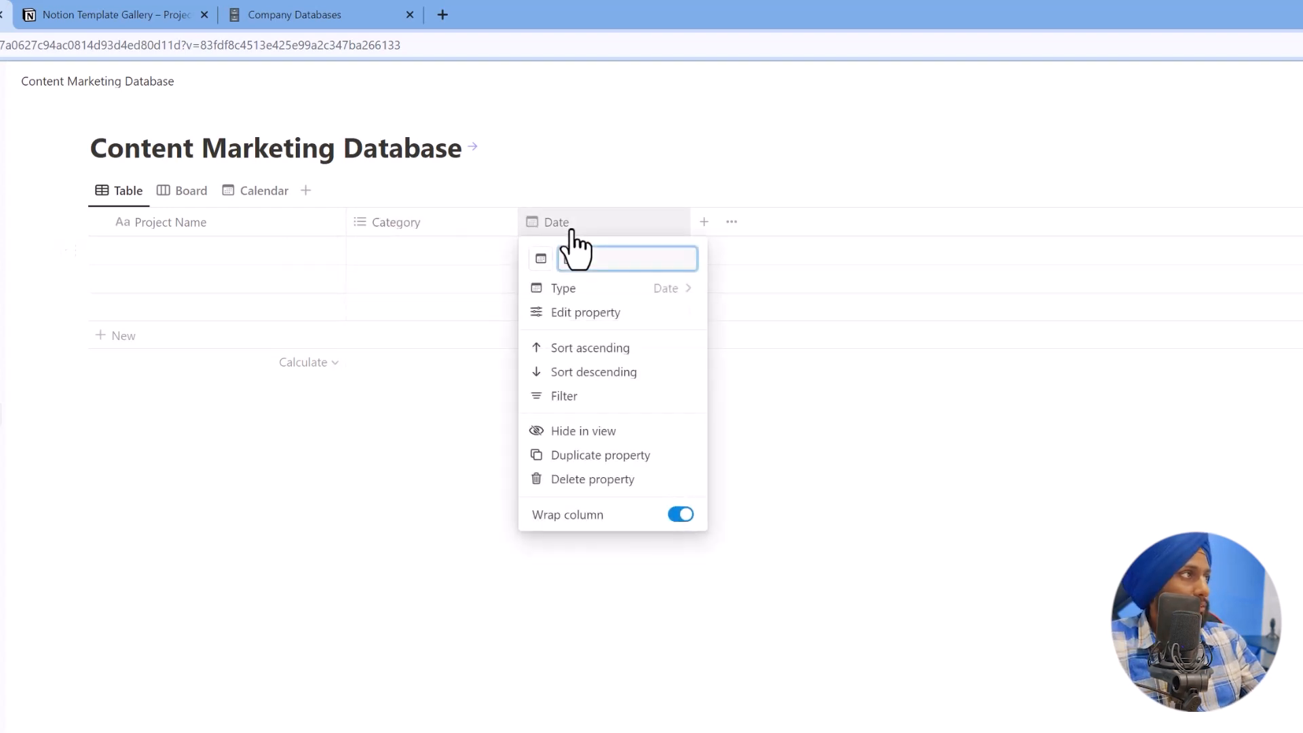
left_click(598, 294)
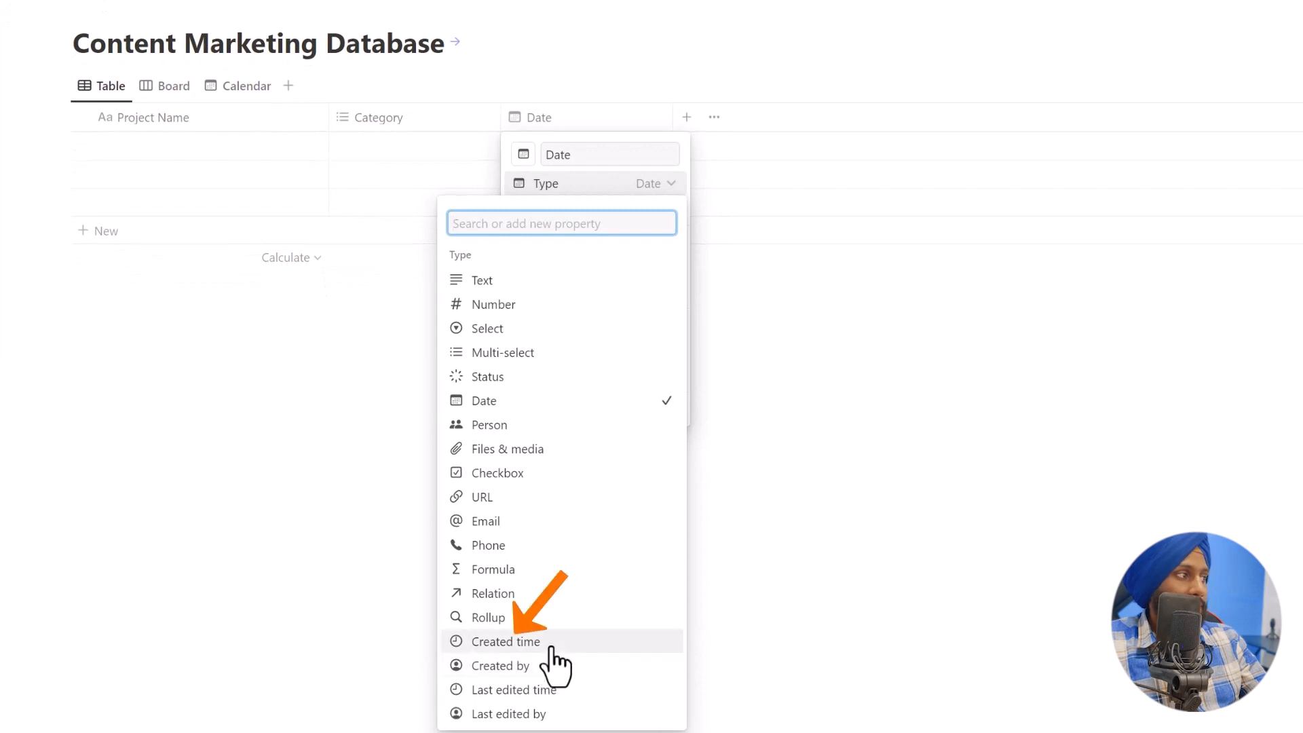
left_click(552, 644)
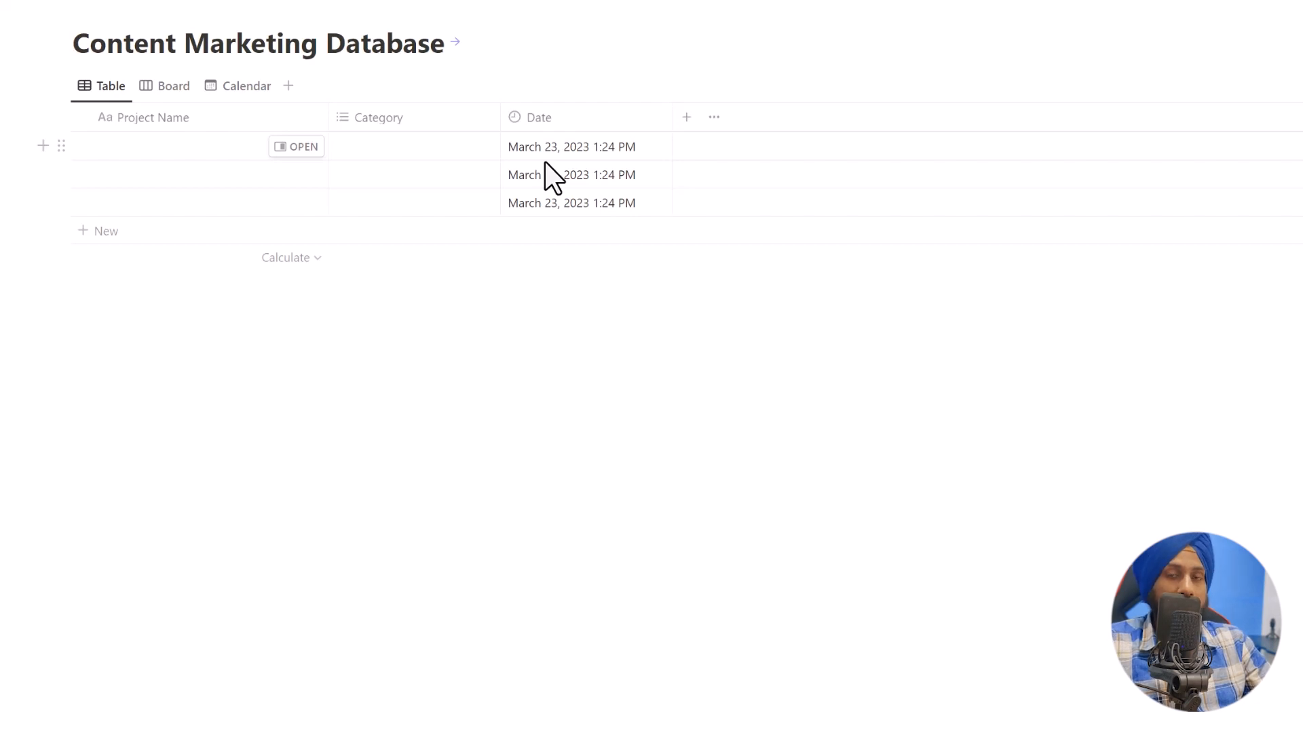
Rename the Created time column from Date to "Created Date".
left_click(555, 122)
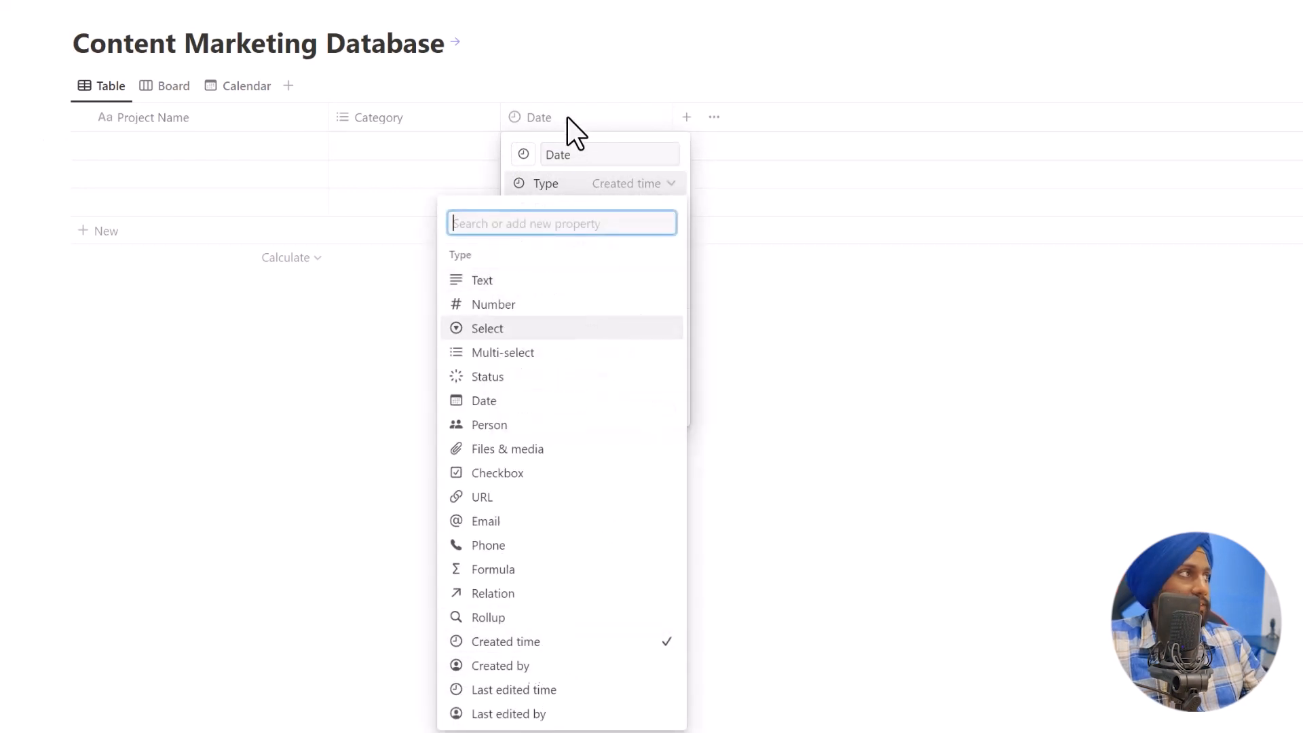
left_click(581, 152)
double_click(582, 152)
type("c")
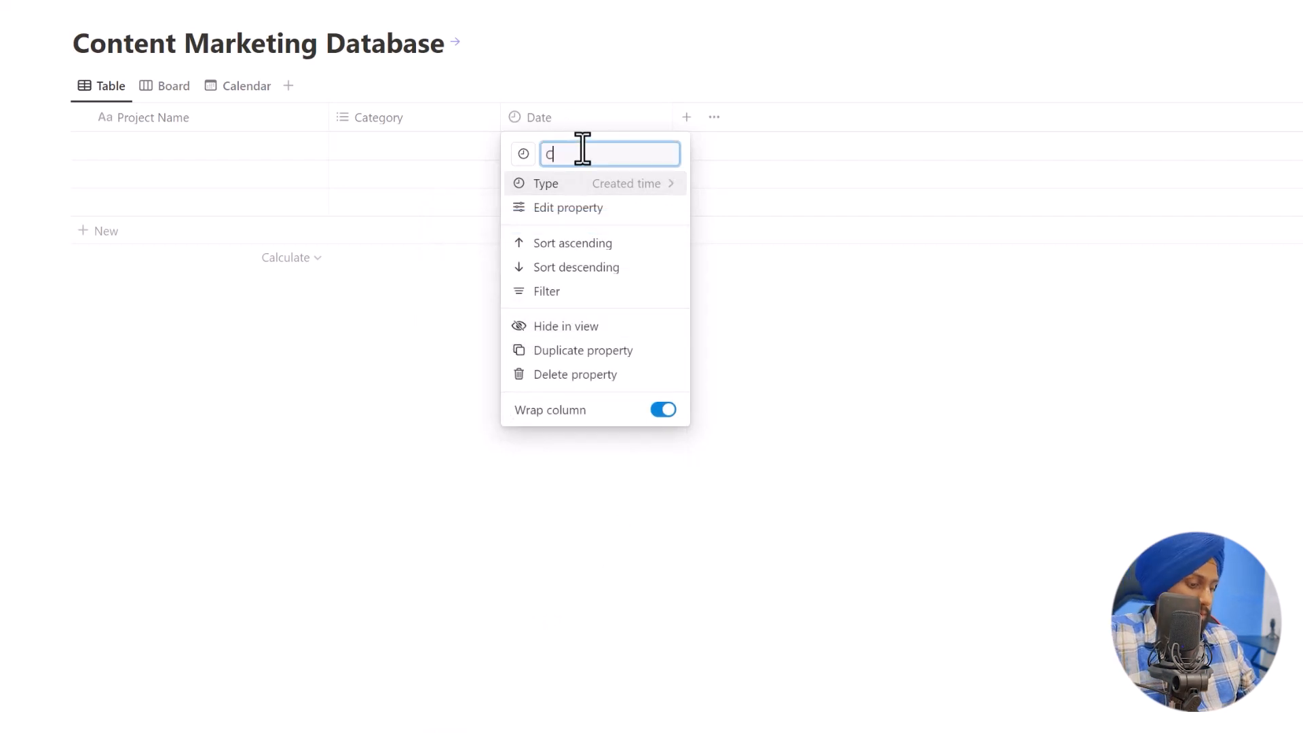
type("reated Date")
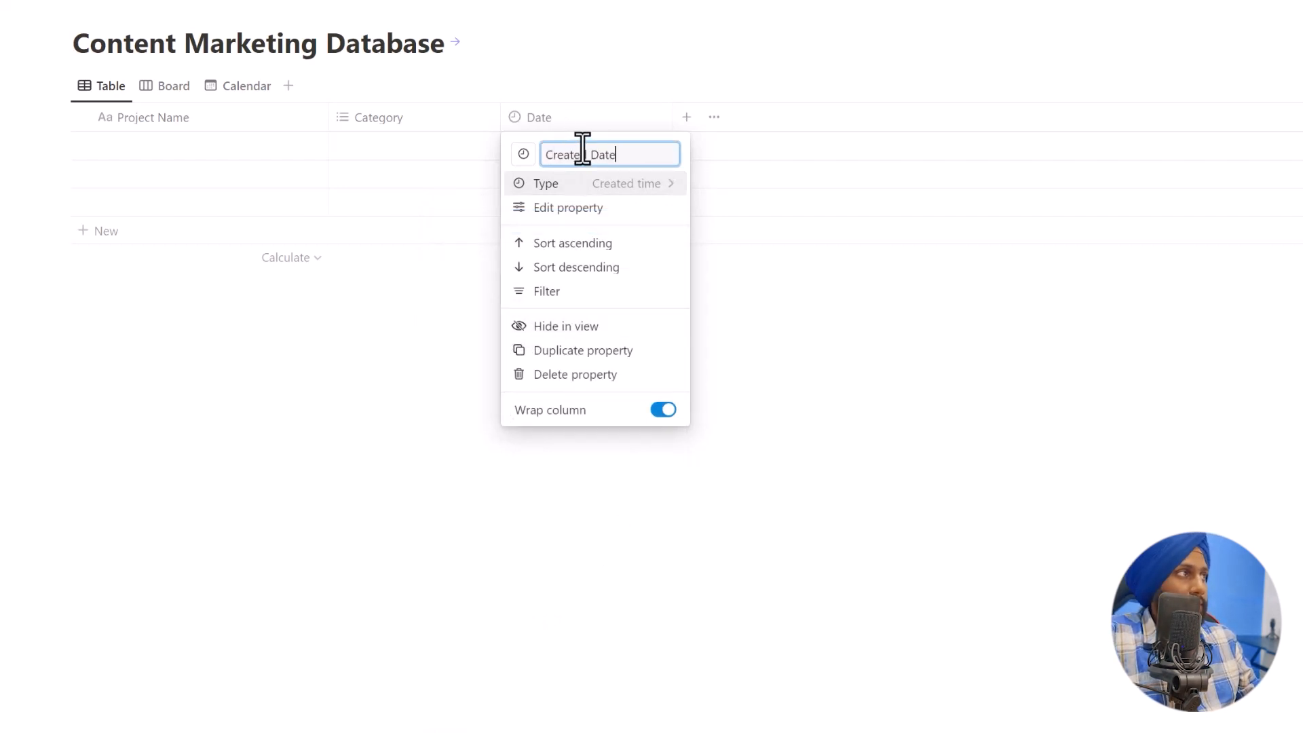
left_click(747, 326)
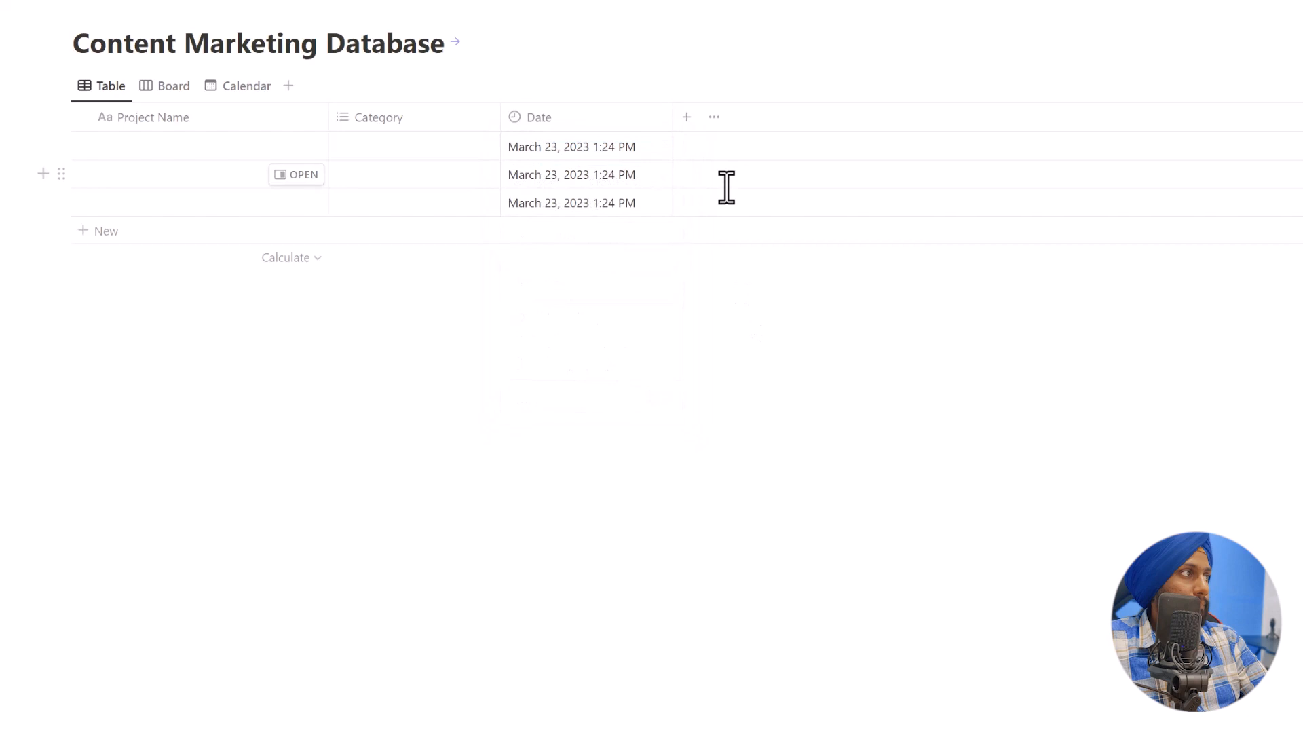
Add a Date property to the table and name the new column "Deadline".
left_click(690, 126)
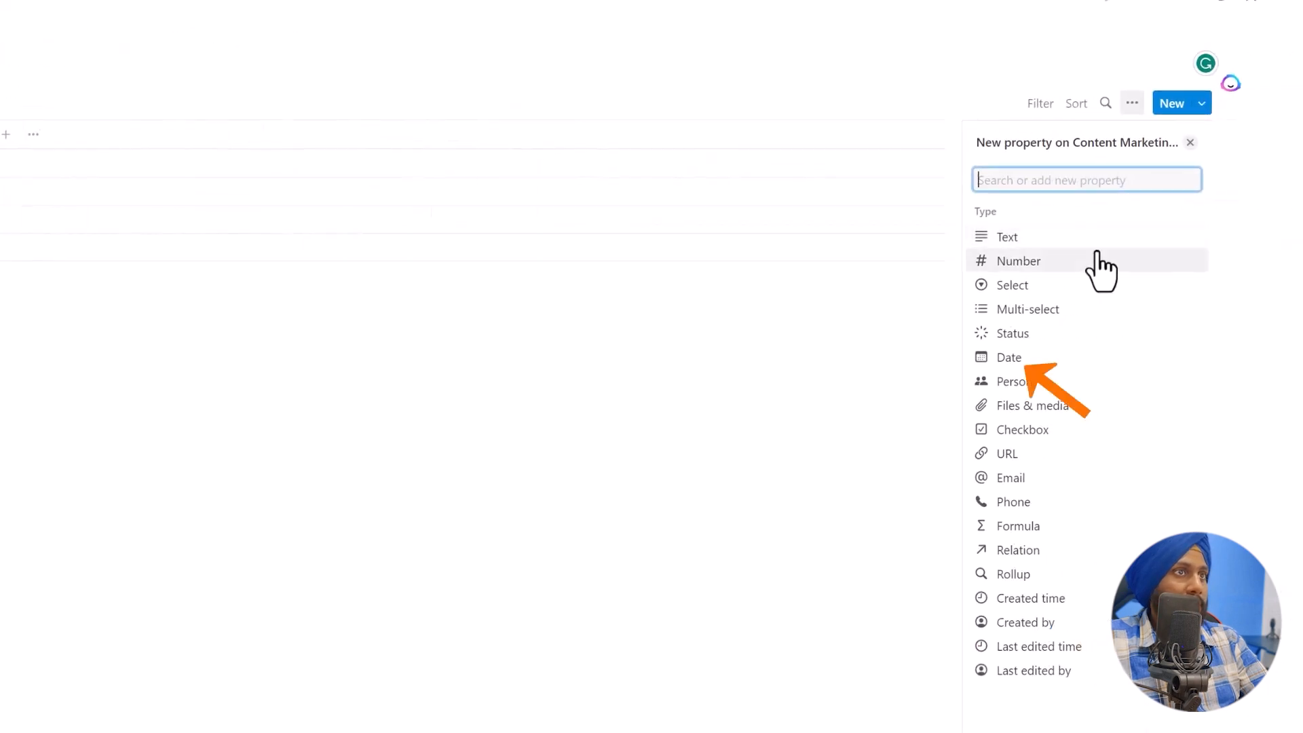
left_click(1086, 360)
left_click(41, 139)
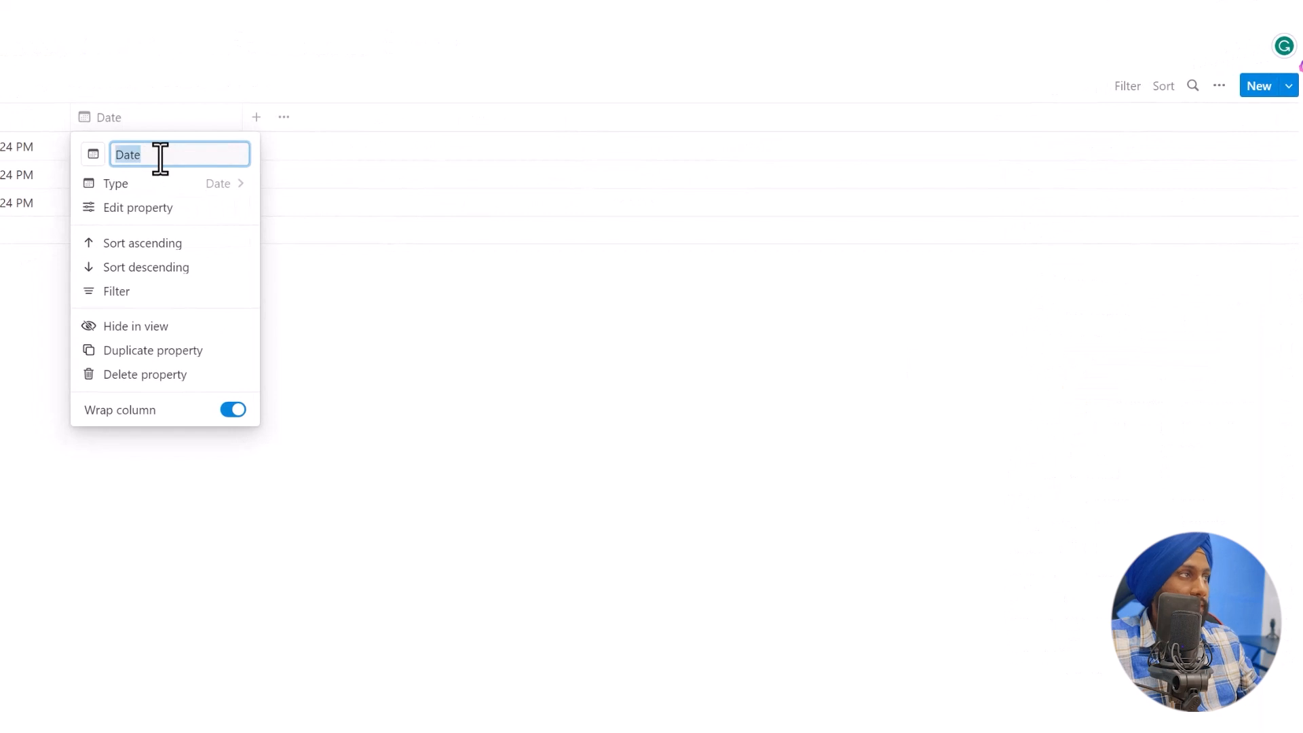
type("Deadlin")
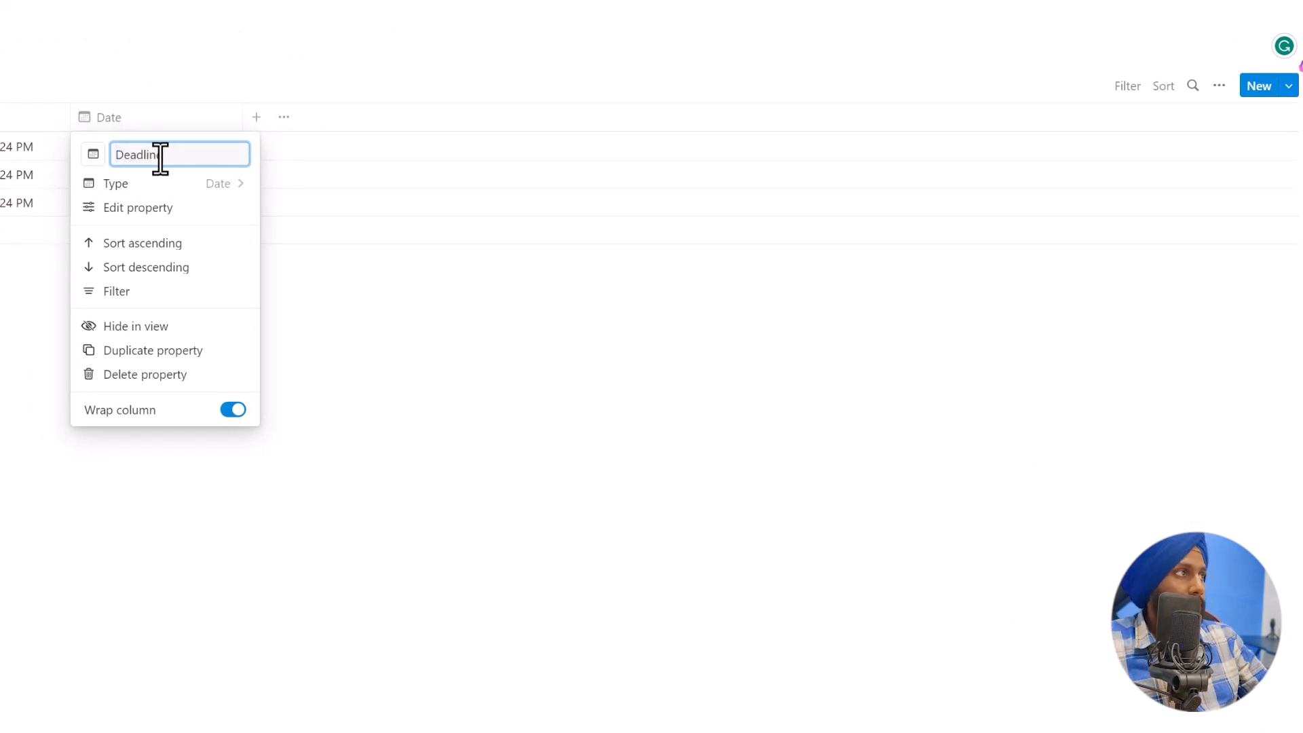
type("e")
left_click(163, 184)
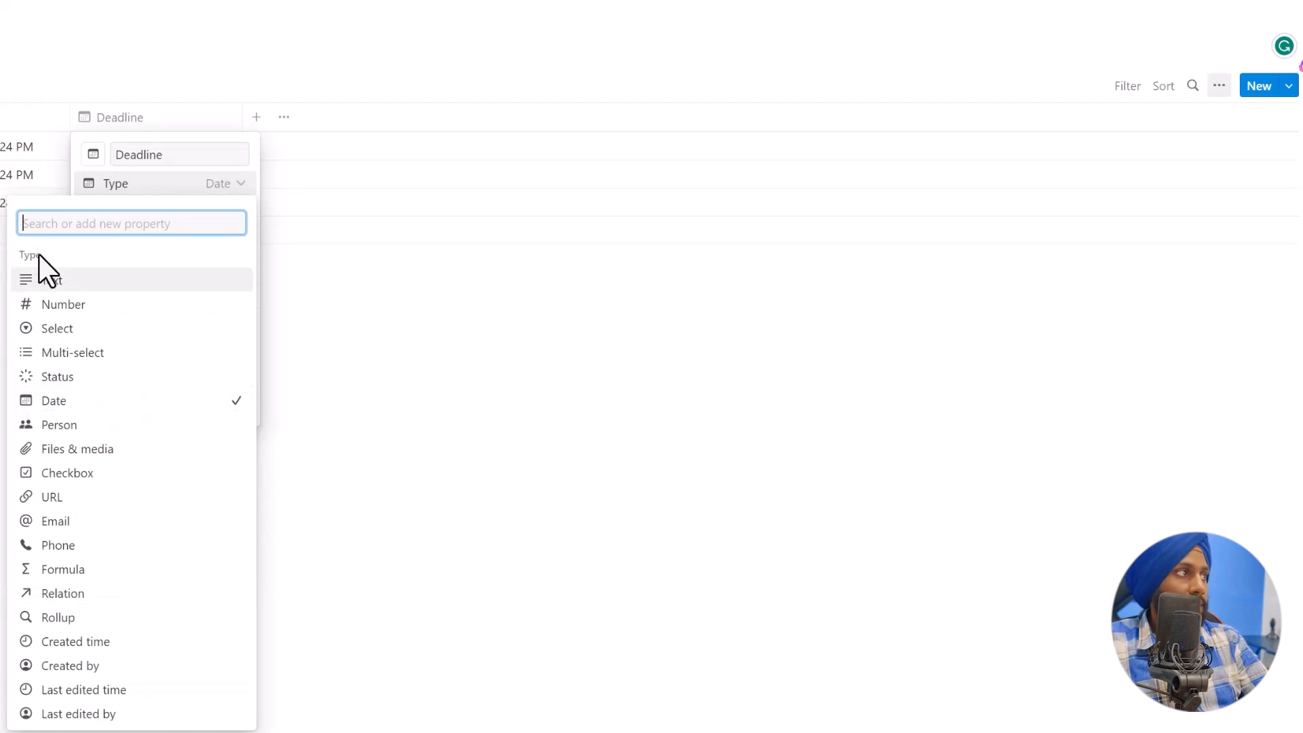
left_click(79, 171)
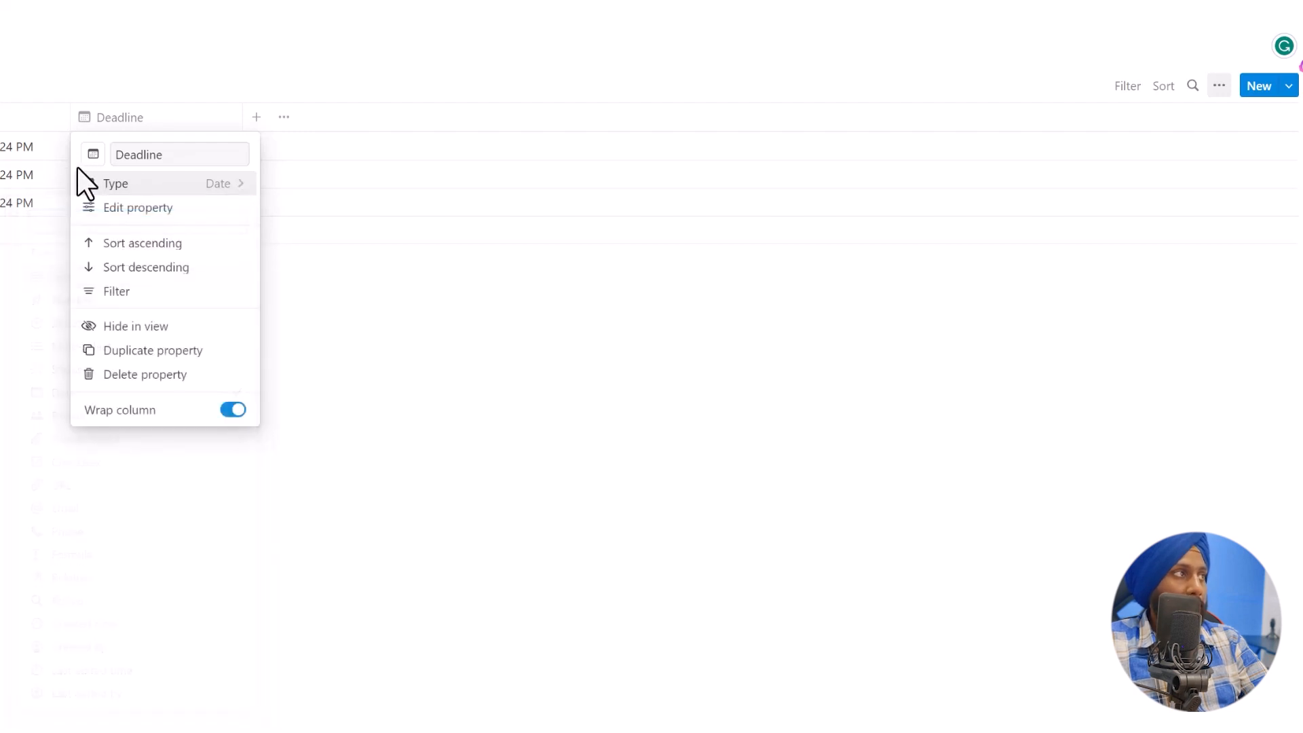
left_click(334, 552)
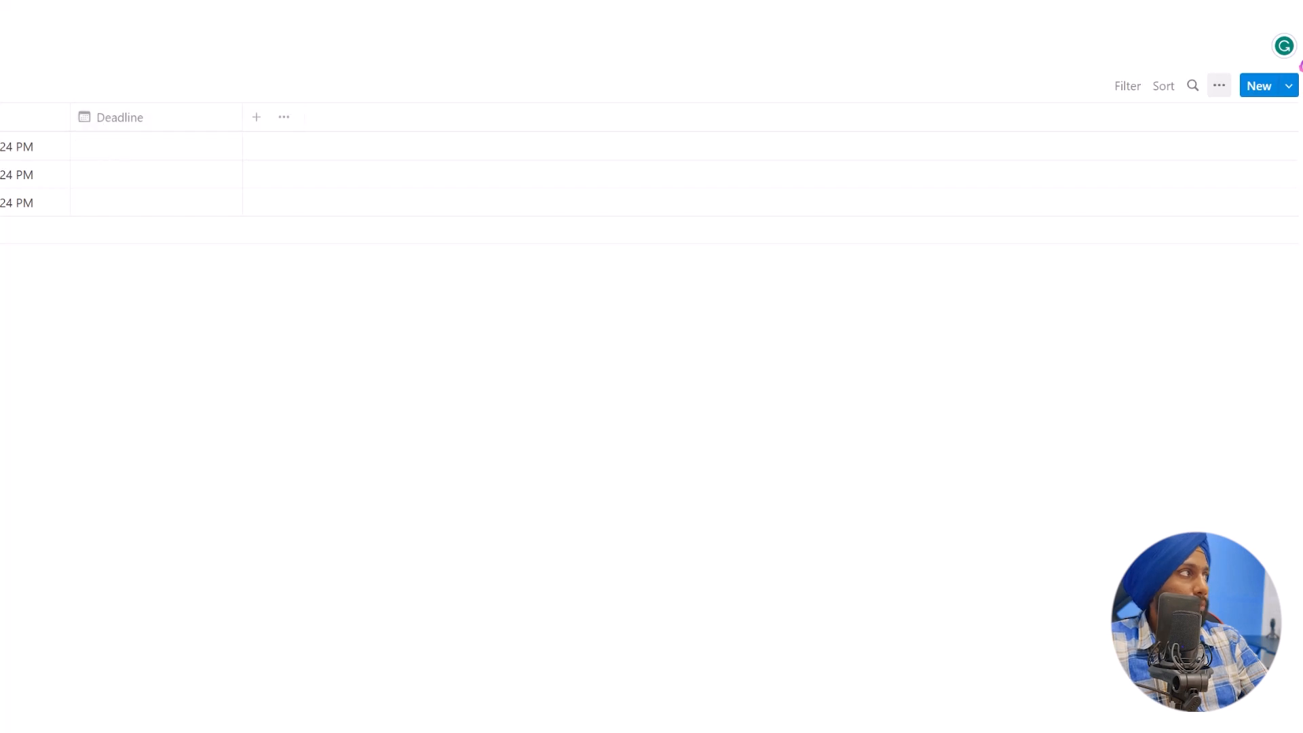
Replace the database's page icon with the orange document icon.
left_click(179, 61)
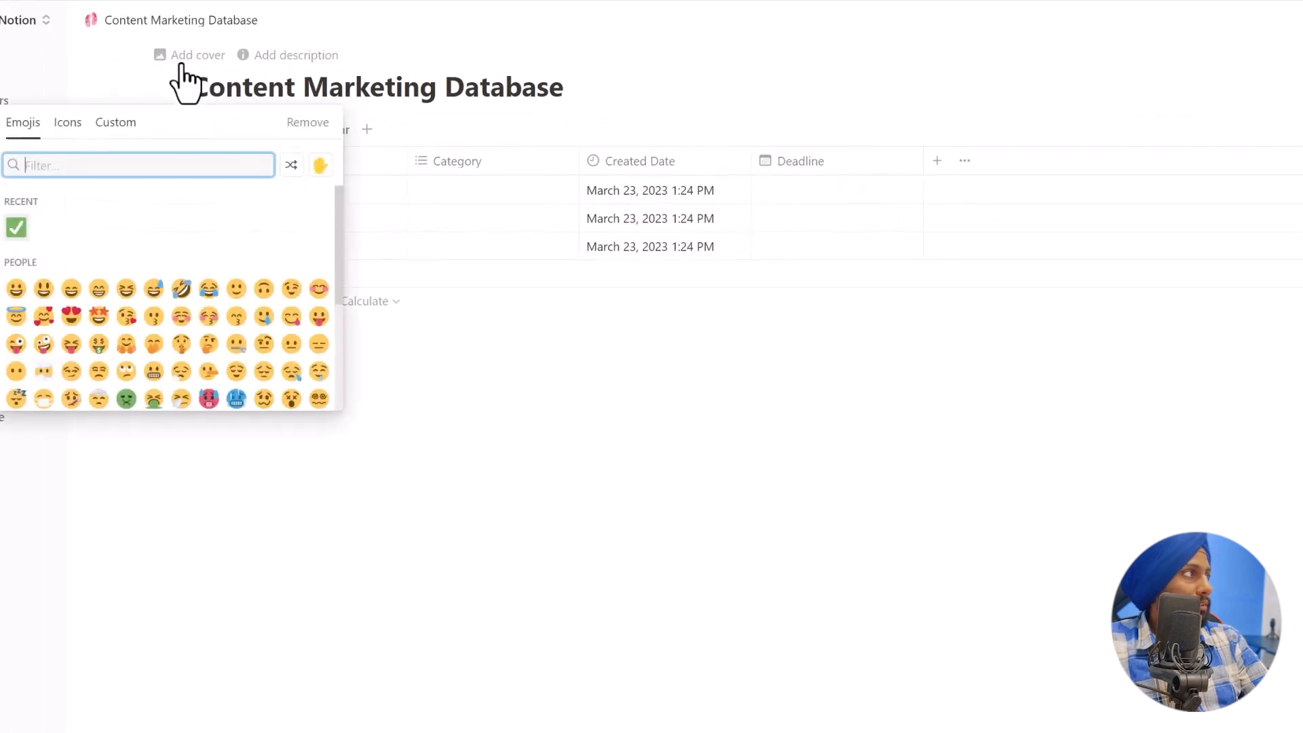
left_click(76, 128)
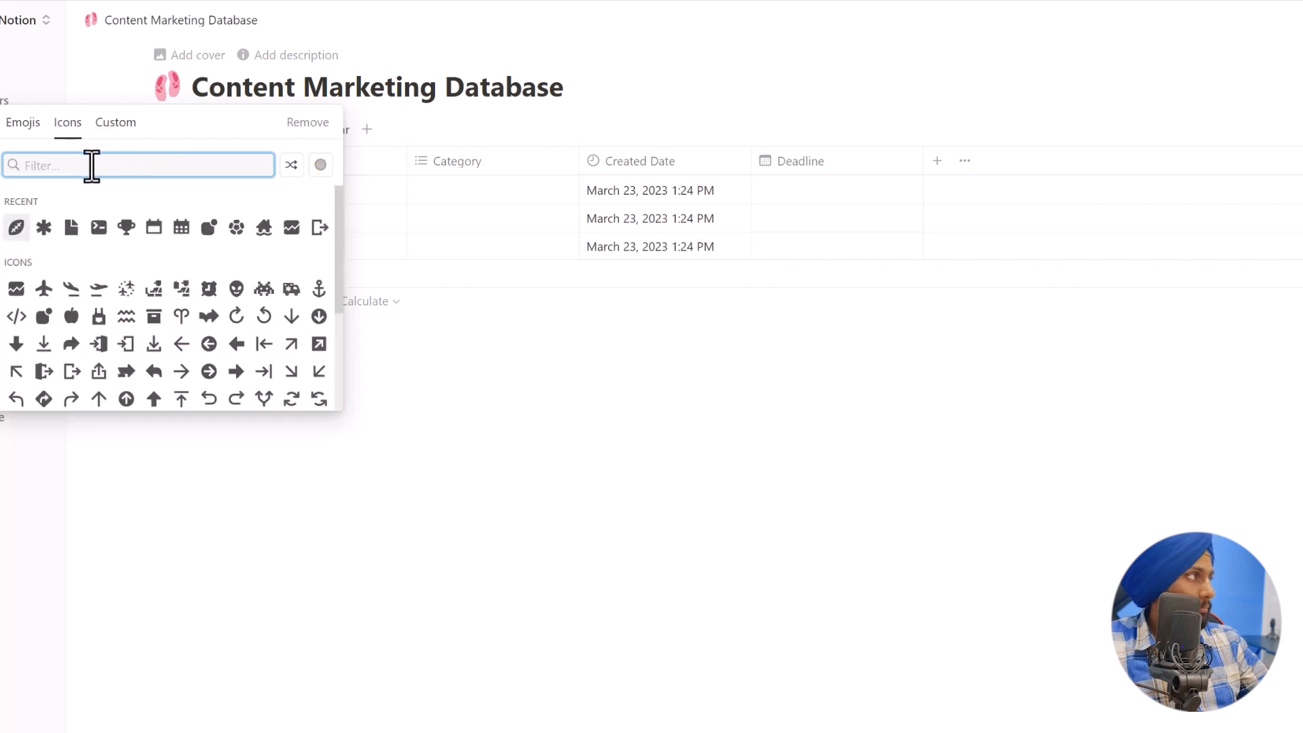
left_click(71, 228)
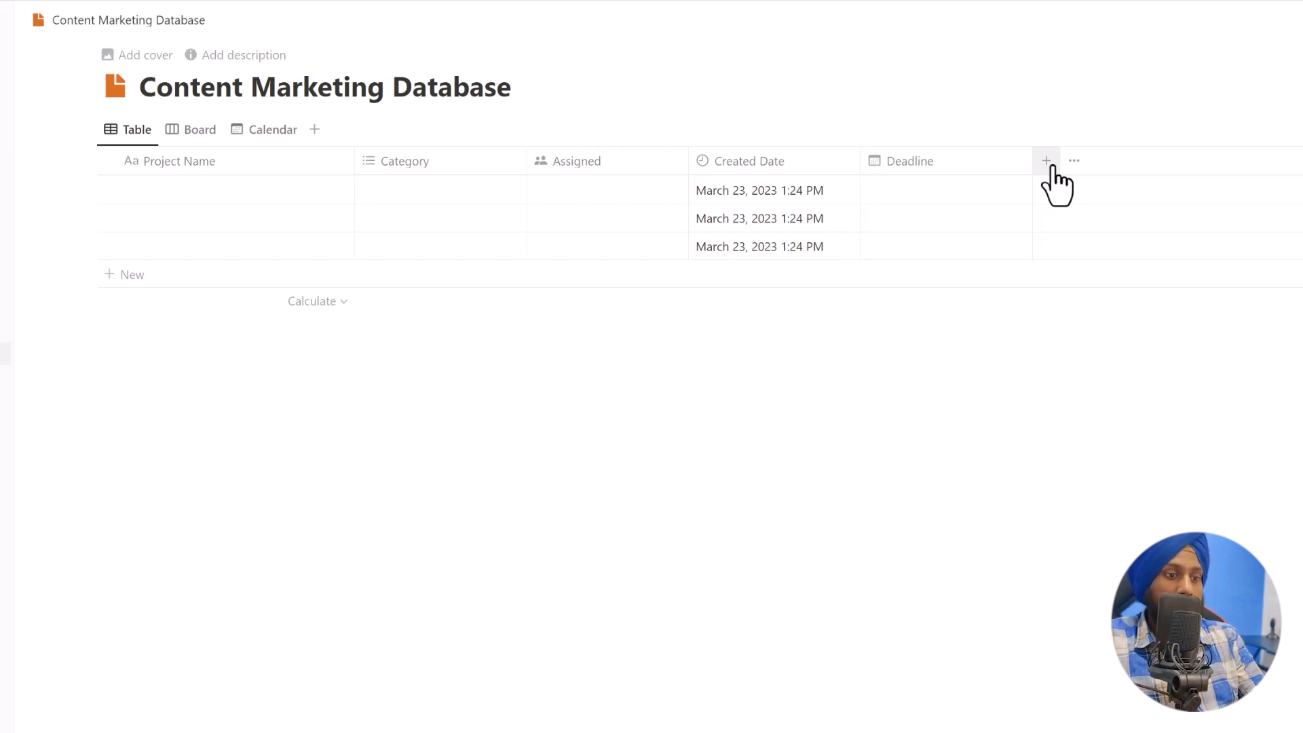
Add a Status property as a new column after Deadline.
left_click(1045, 161)
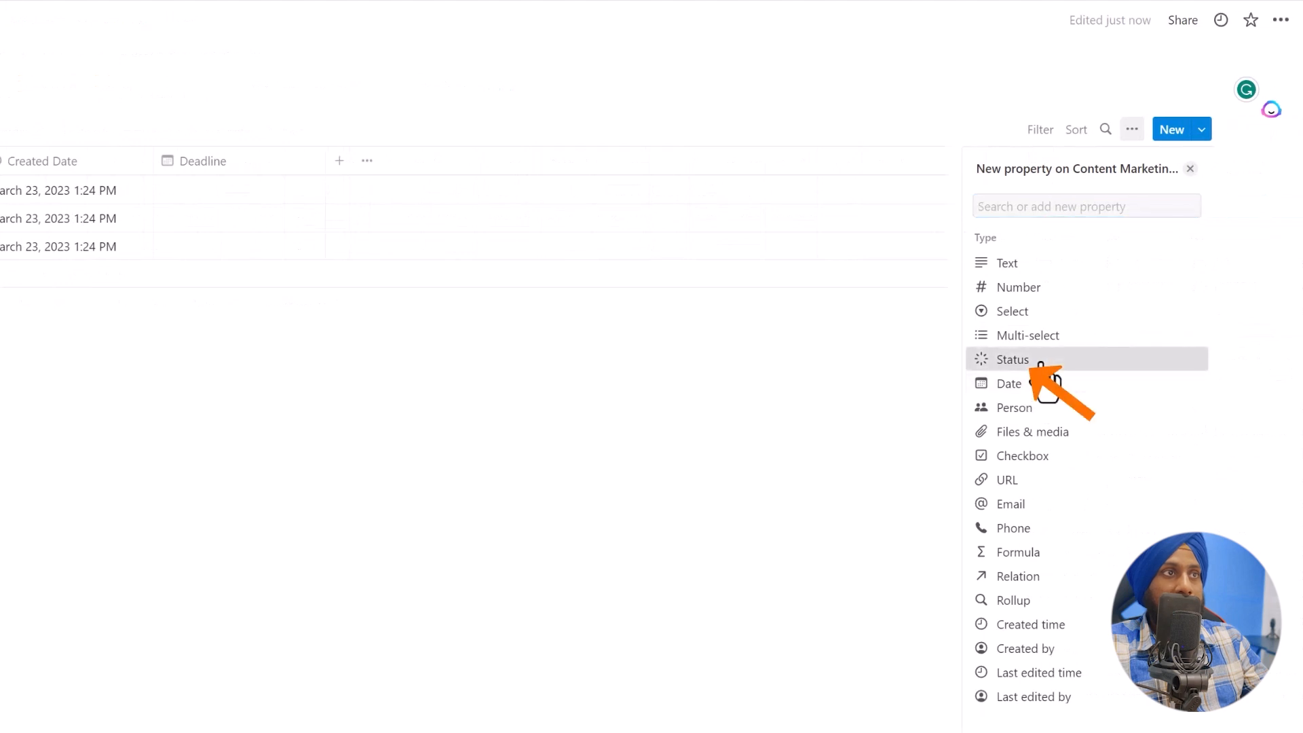
left_click(1038, 359)
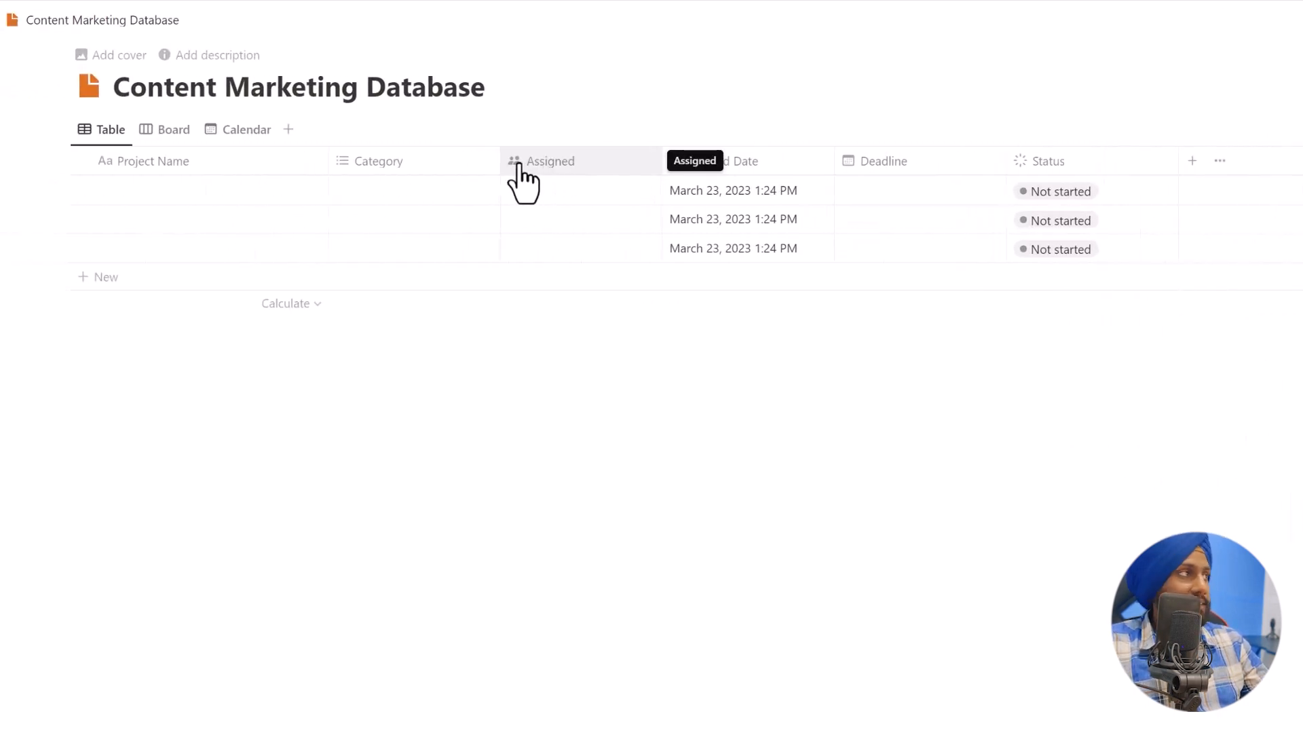
mouse_move(518, 164)
left_mouse_down()
mouse_move(930, 167)
mouse_move(518, 178)
left_mouse_up()
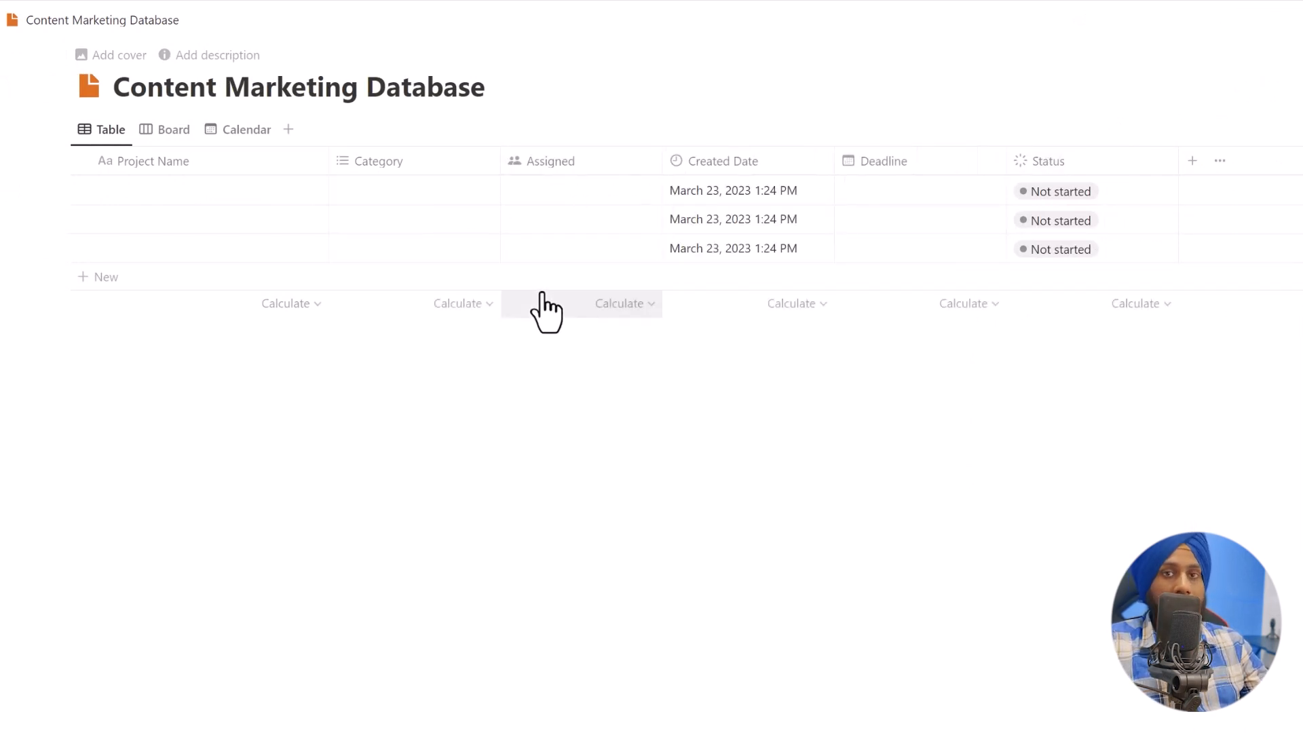
Add a Files & media property as a new column after Status, keeping its default name.
left_click(1192, 166)
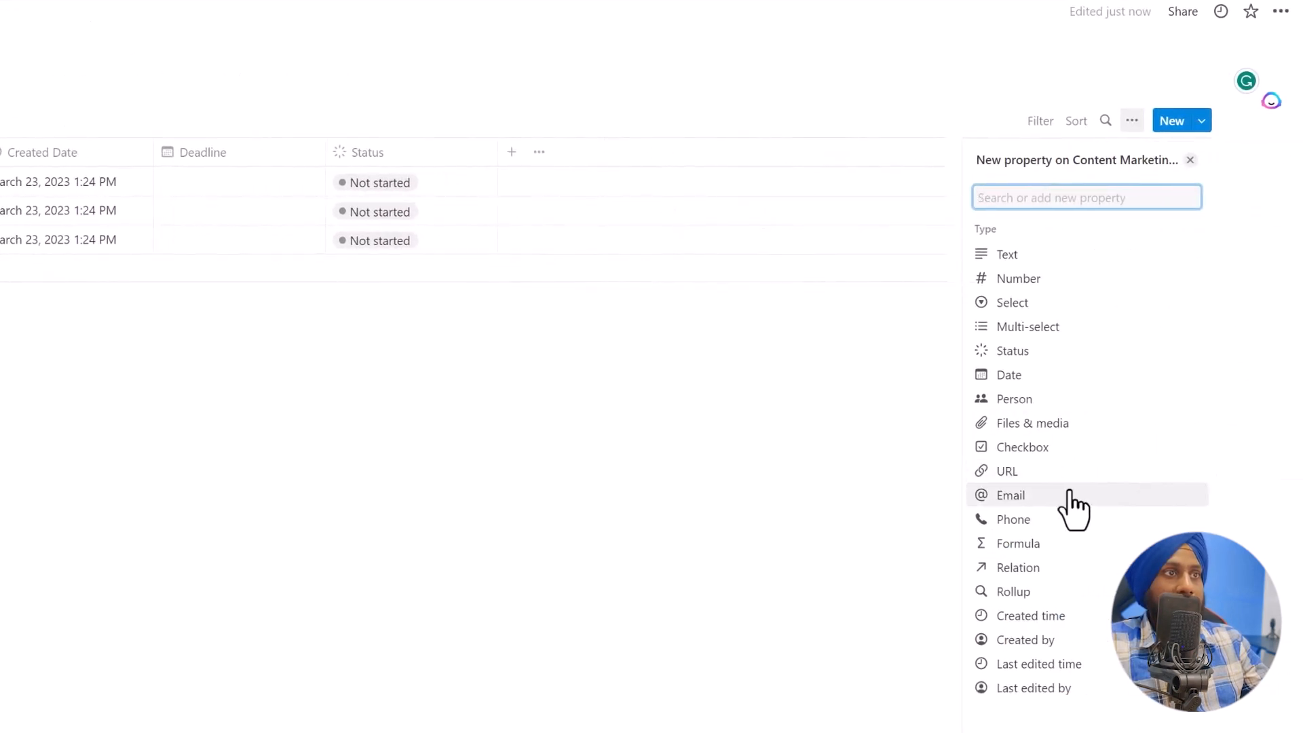
left_click(1073, 423)
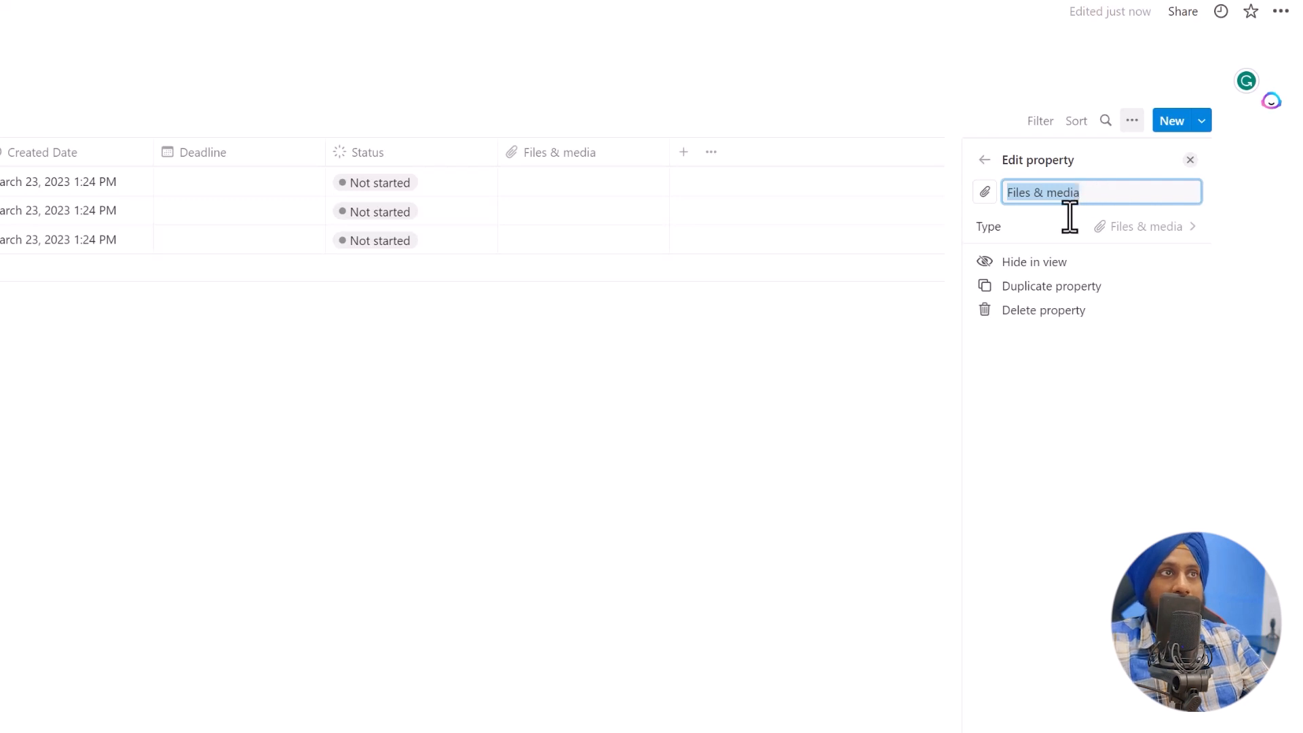
left_click(1066, 246)
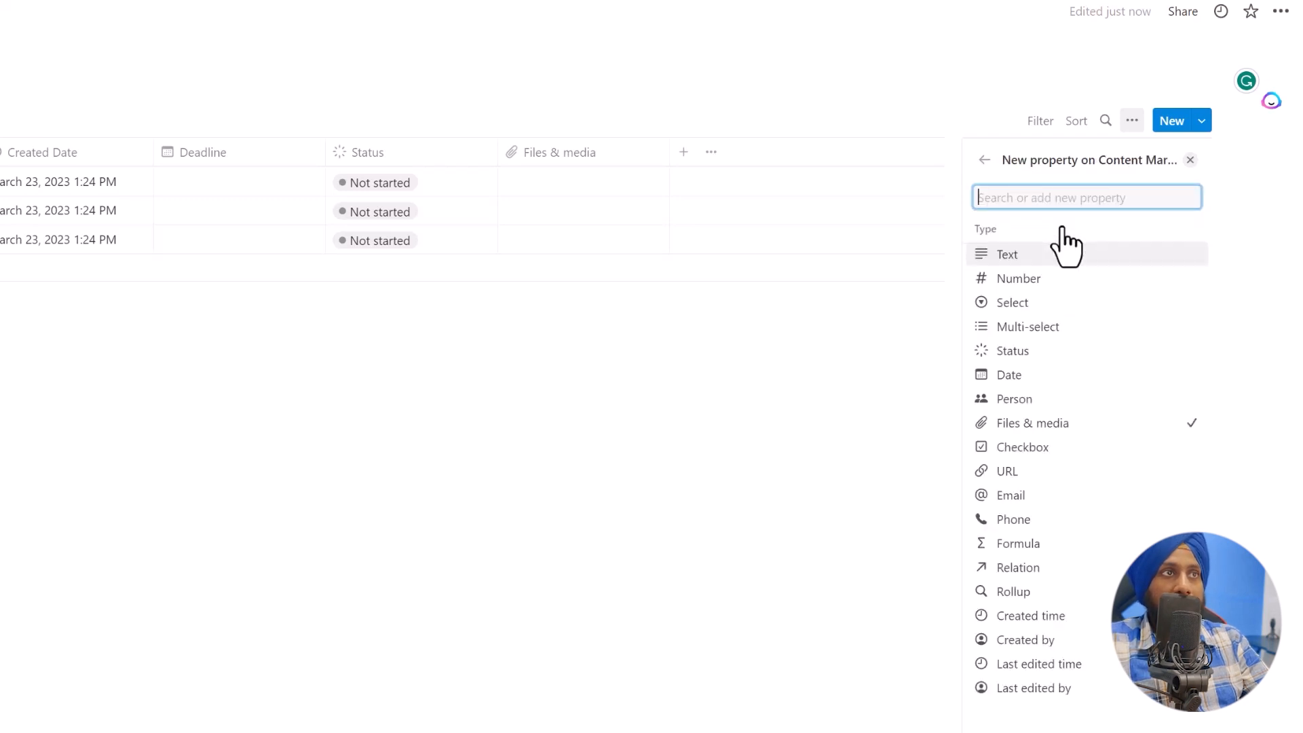
left_click(988, 163)
left_click(620, 413)
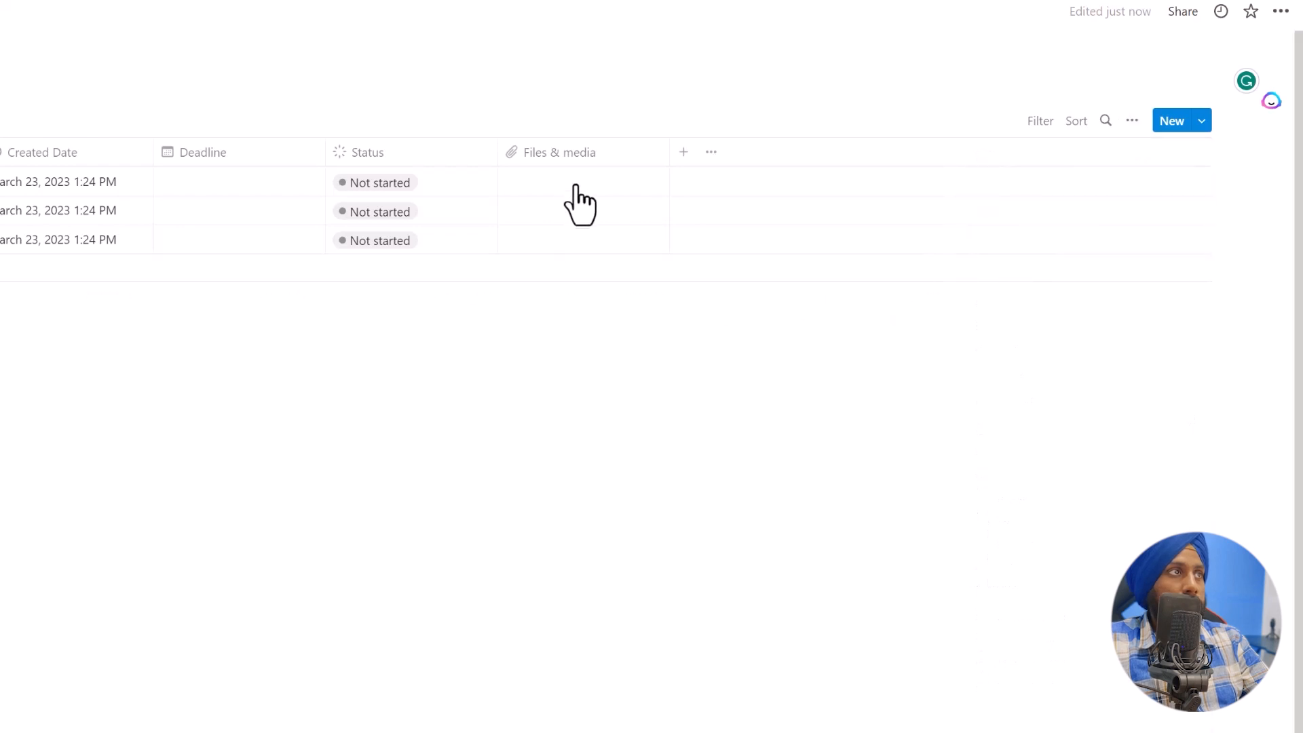
Look at the upload and embed link options for the first row's Files & media cell.
left_click(578, 190)
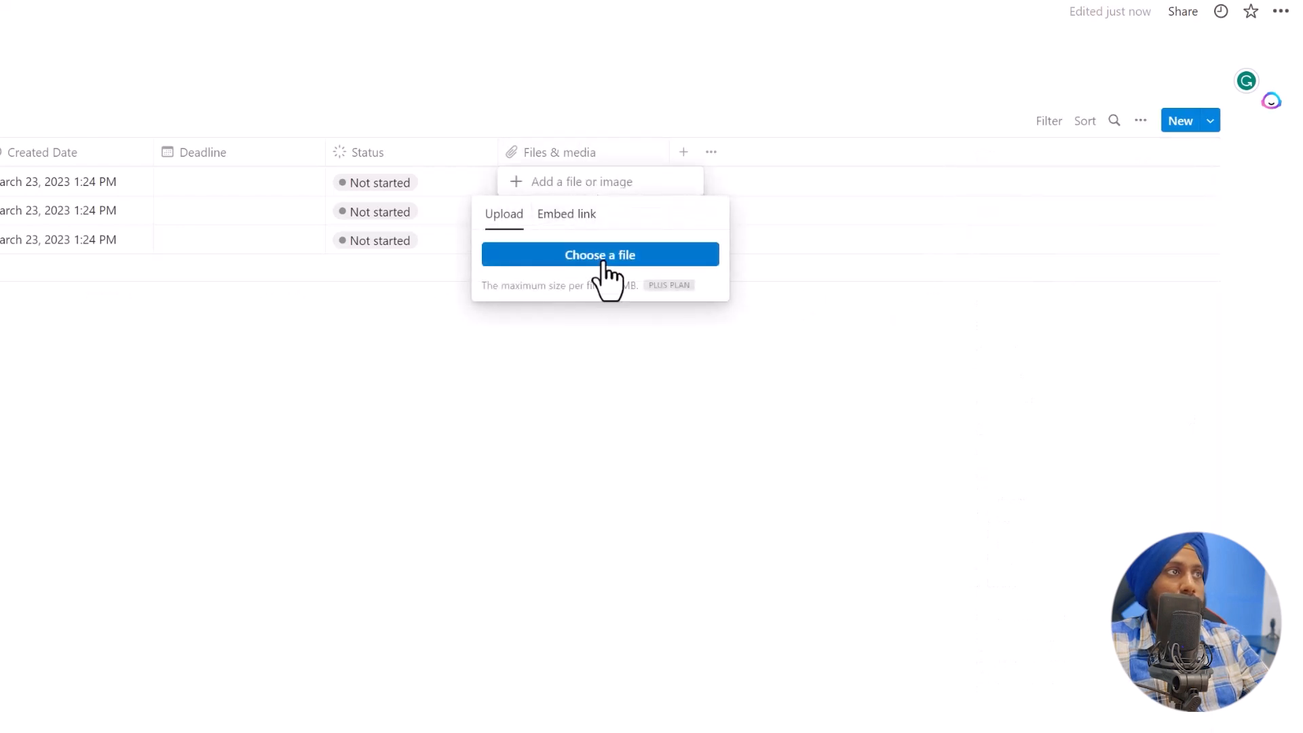
left_click(576, 215)
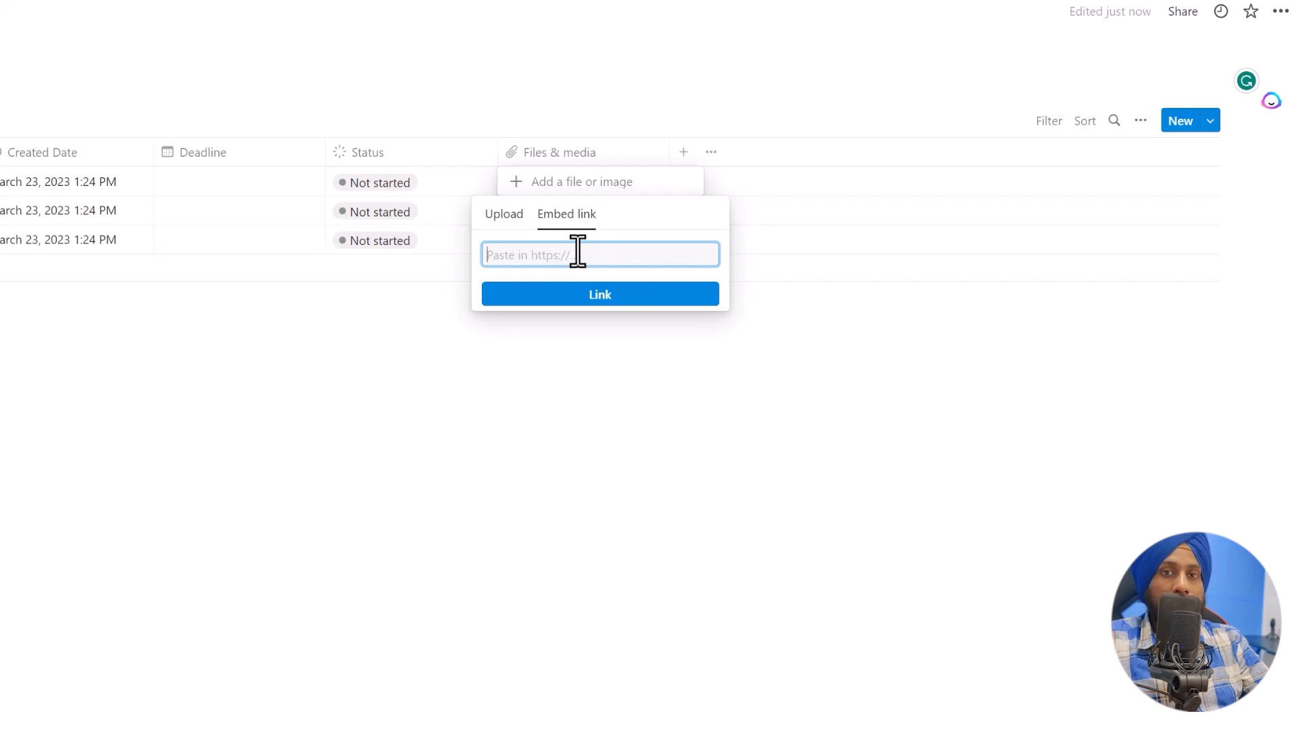
key("Escape")
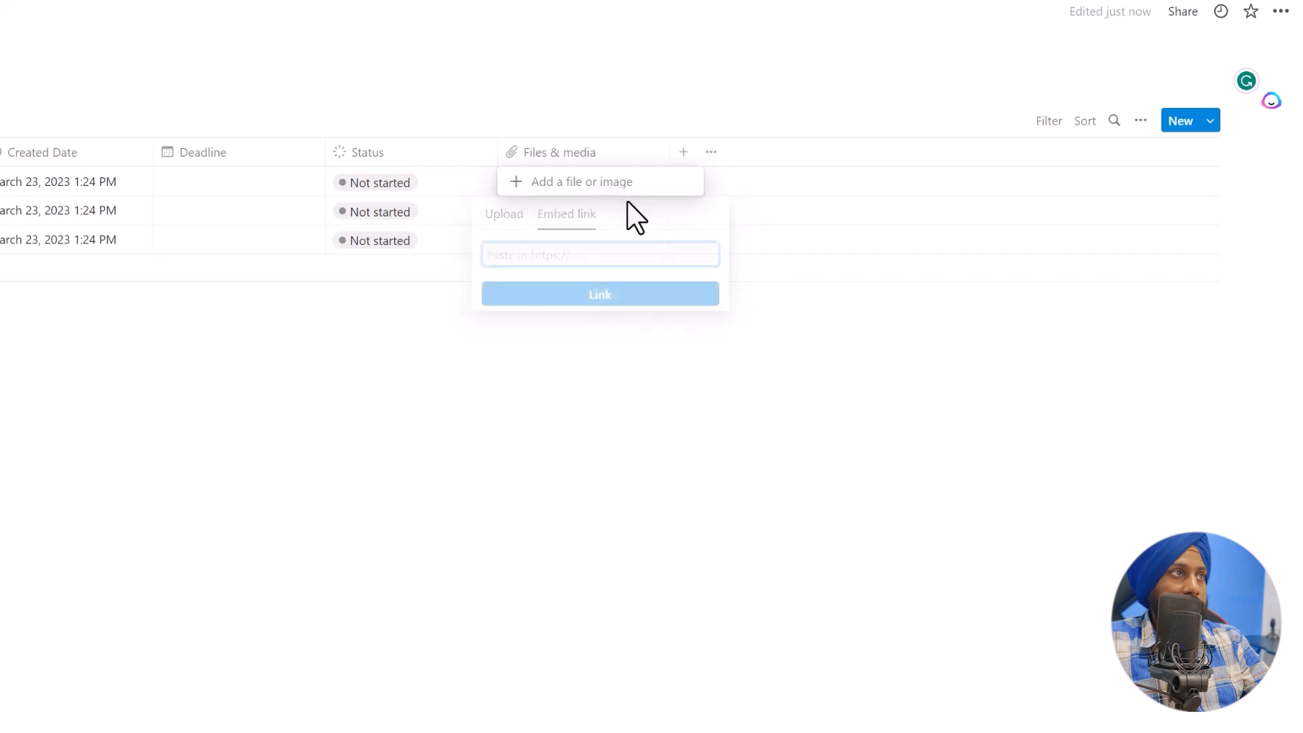
Add a Number property after Files & media and name the new column "Cost".
left_click(684, 152)
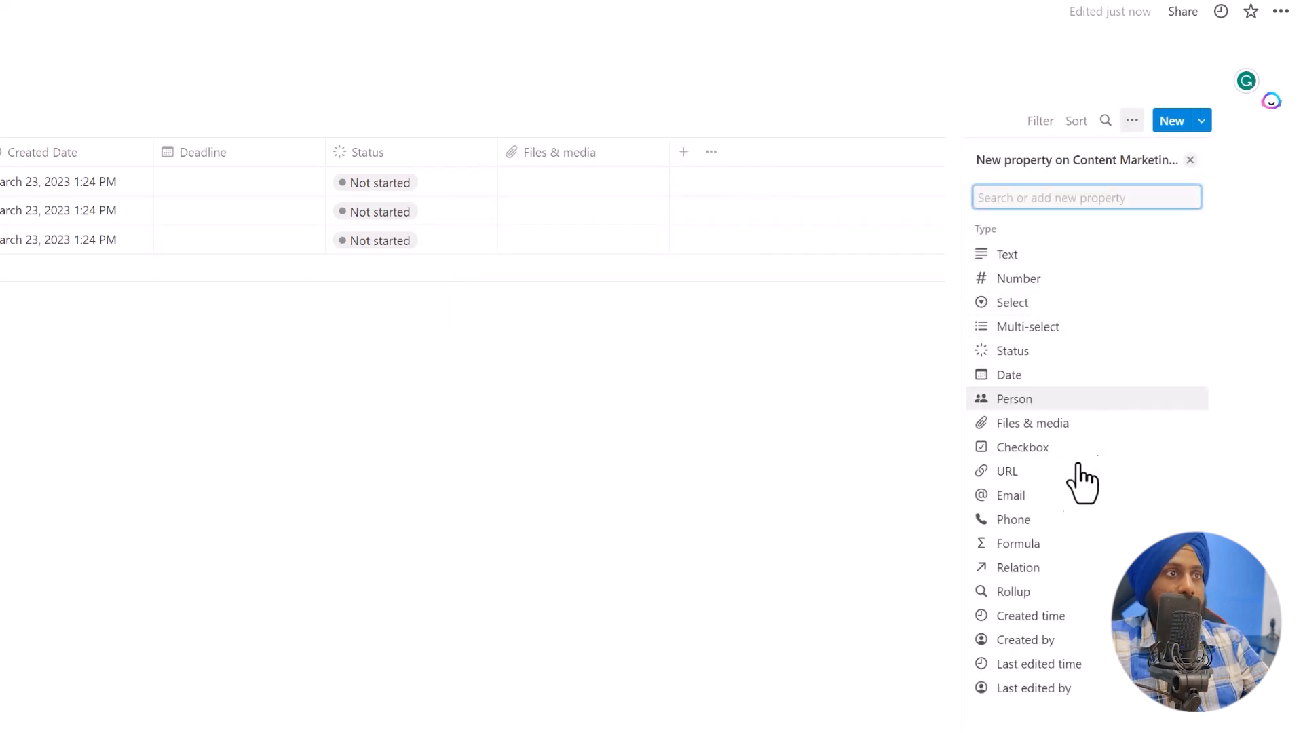
left_click(1108, 278)
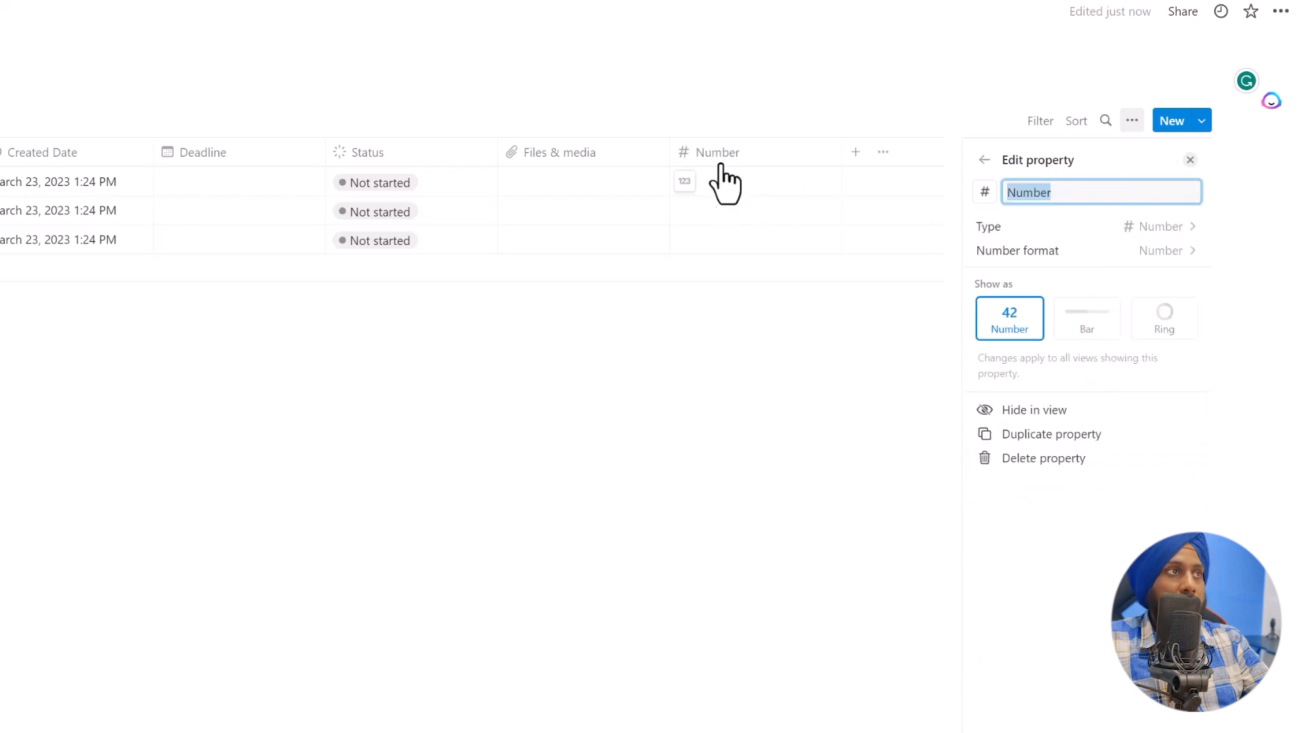
key("Escape")
left_click(734, 160)
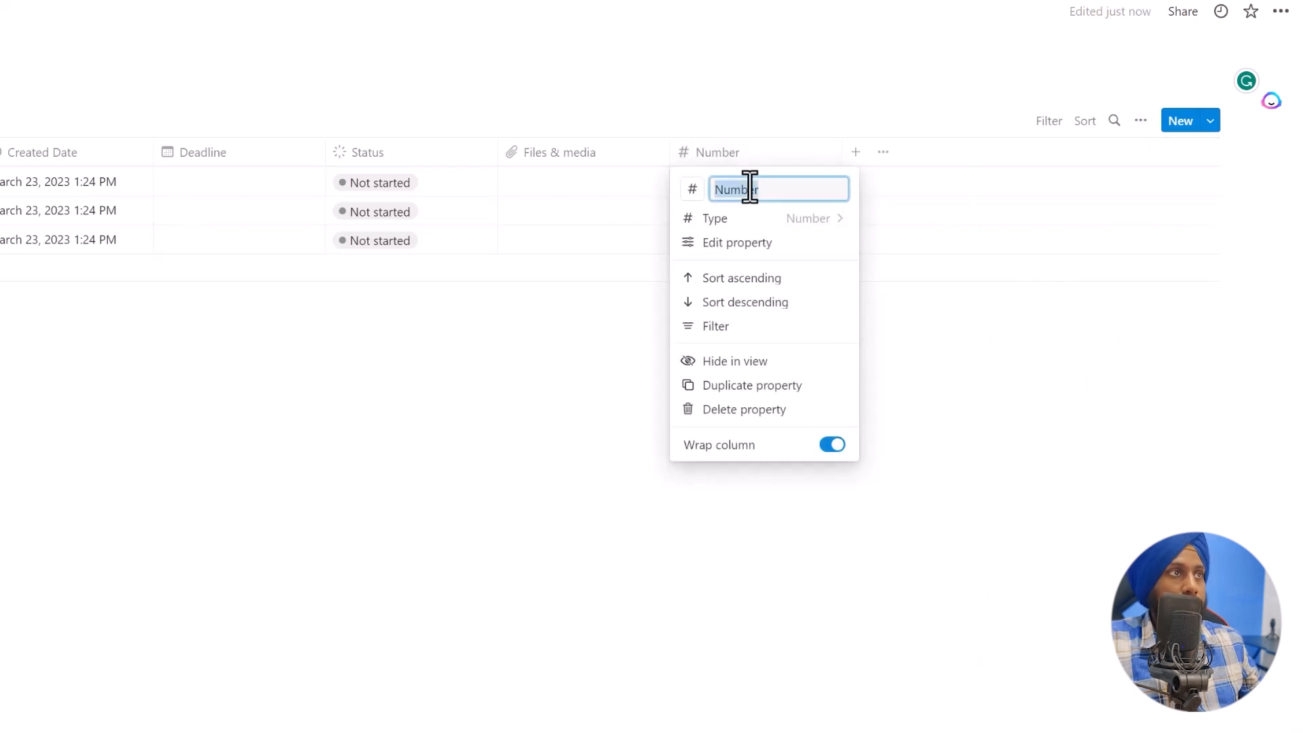
type("Cost")
left_click(765, 584)
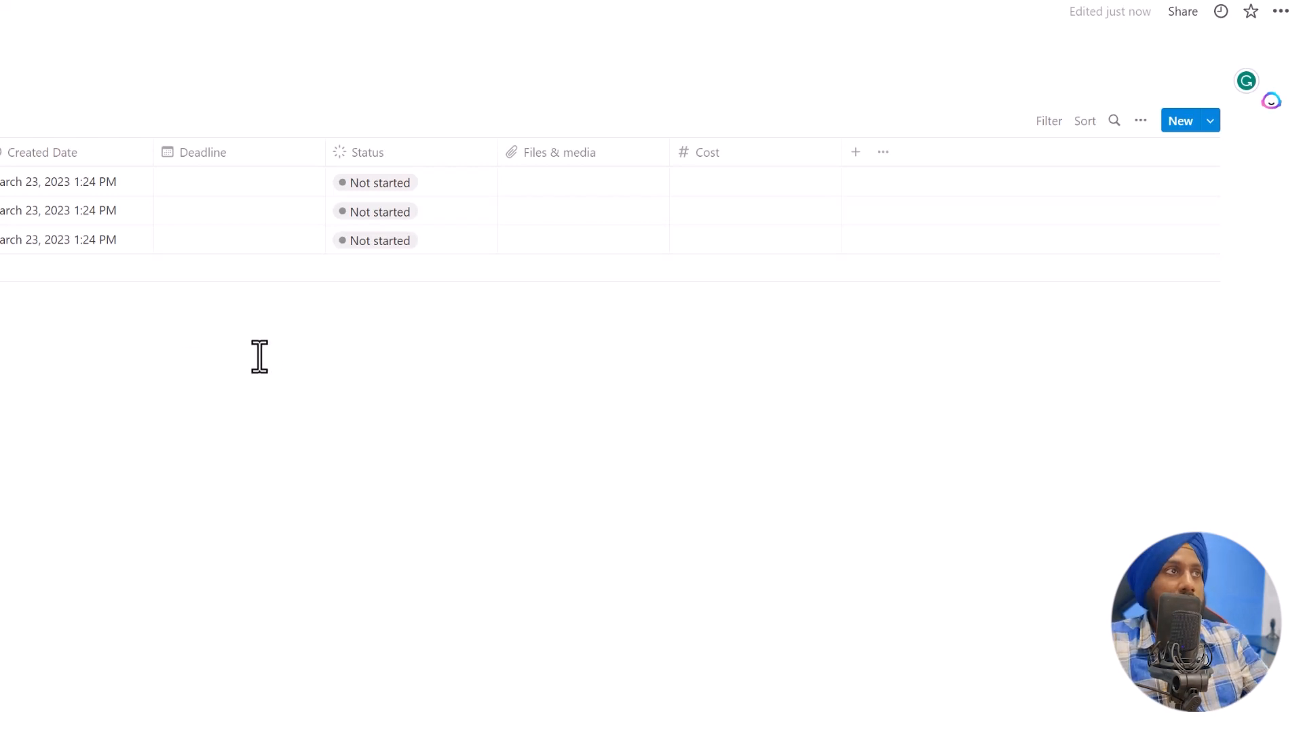
Review the Cost column's property type and check its first cell without entering a value.
left_click(687, 153)
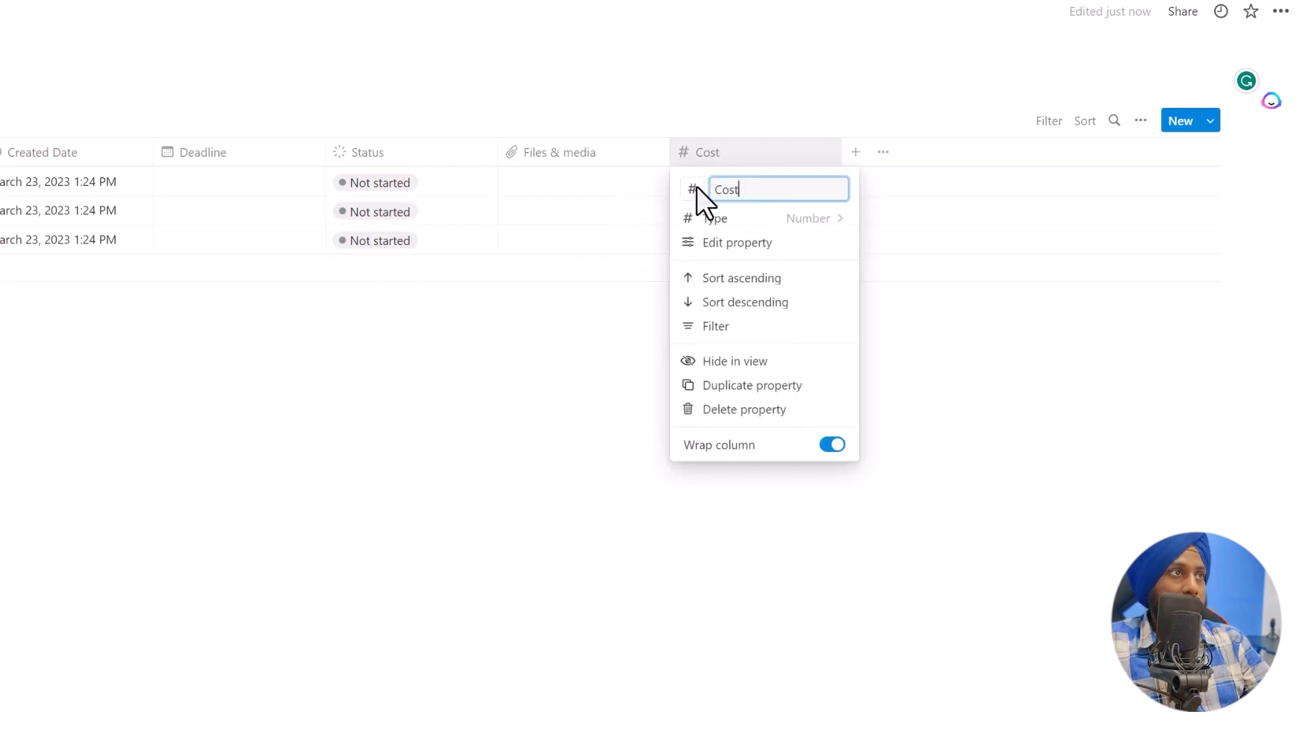
left_click(710, 220)
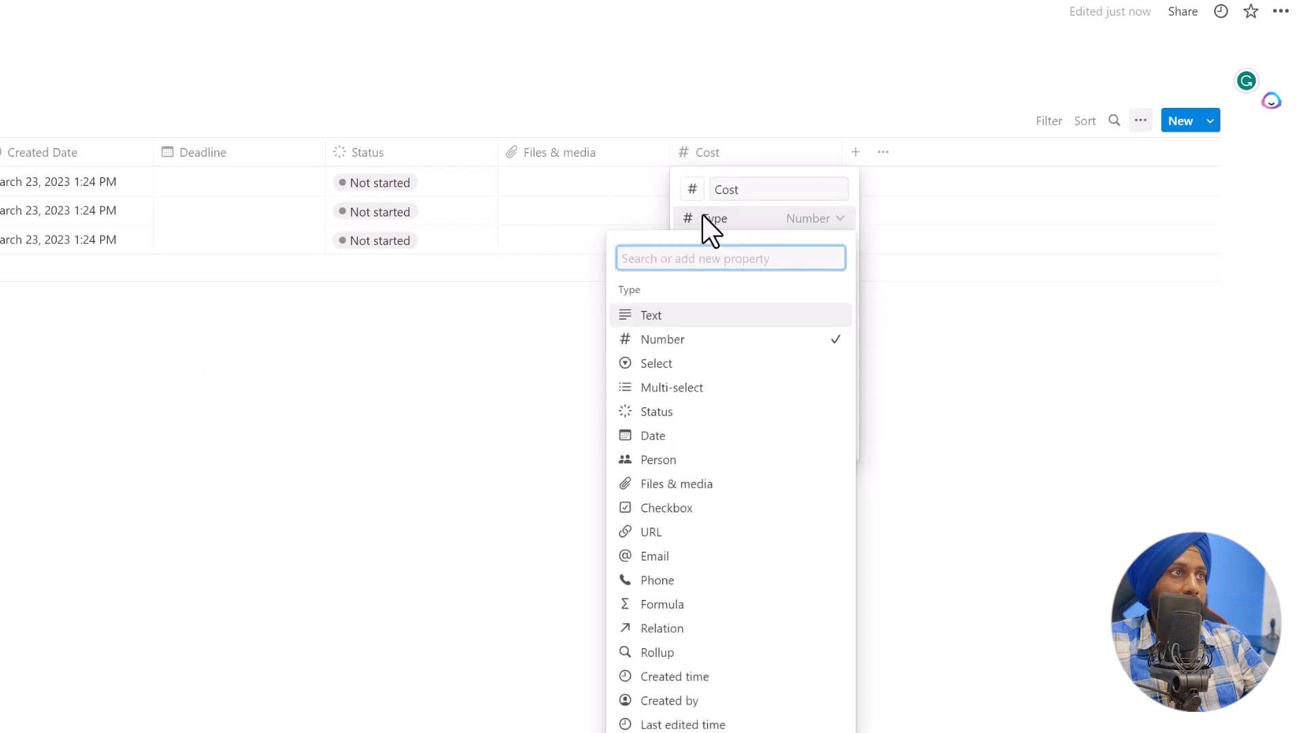
left_click(696, 220)
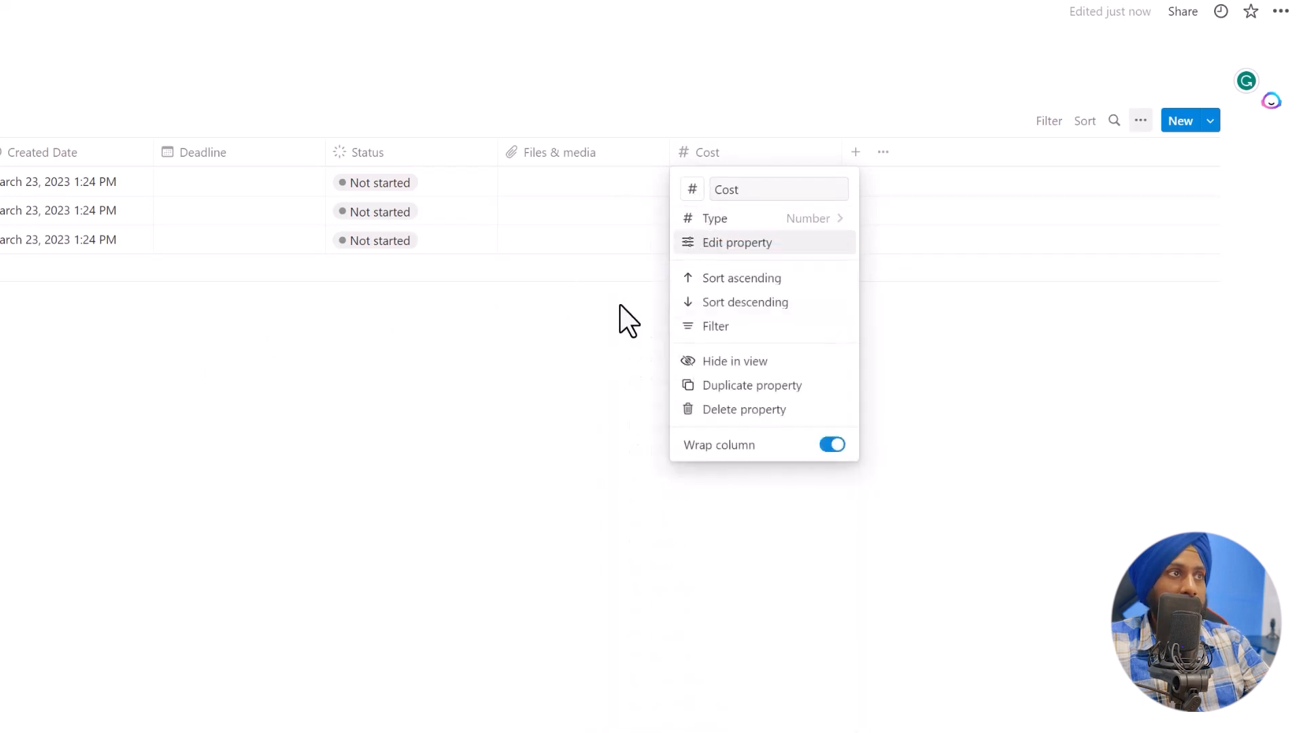
key("Escape")
left_click(721, 183)
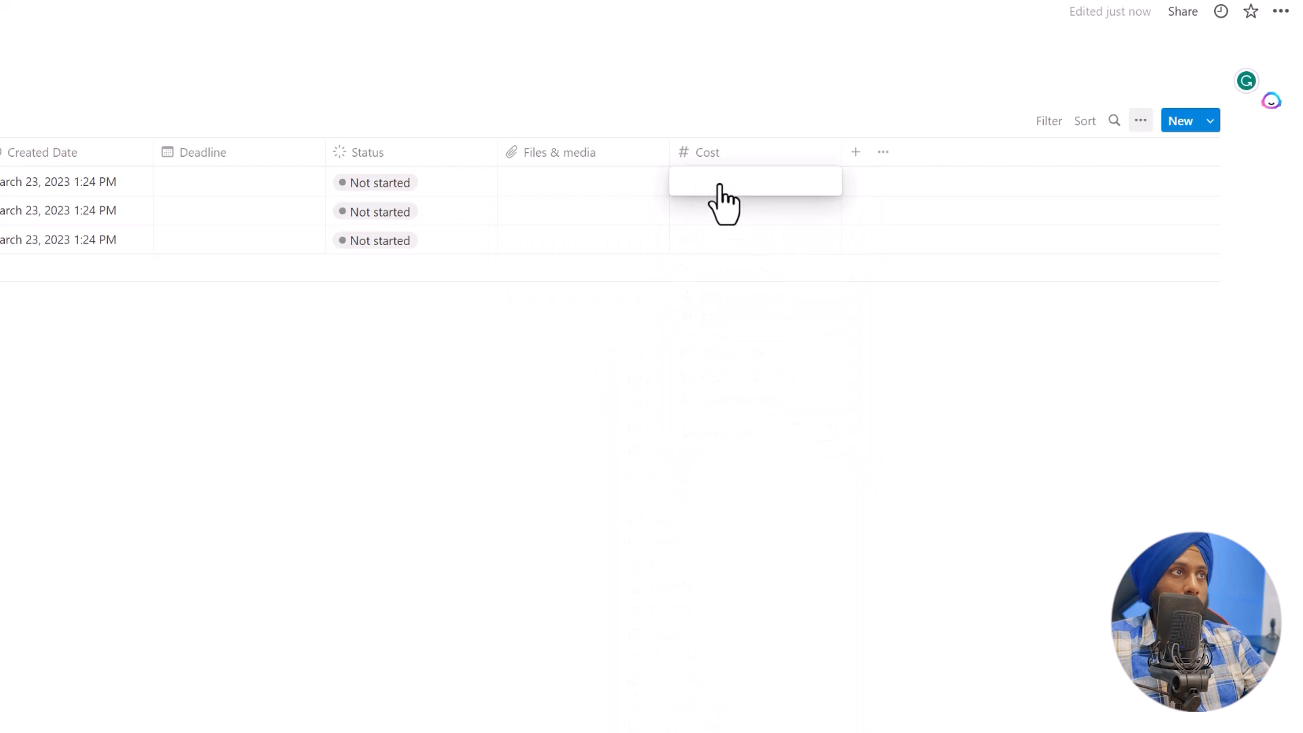
key("Escape")
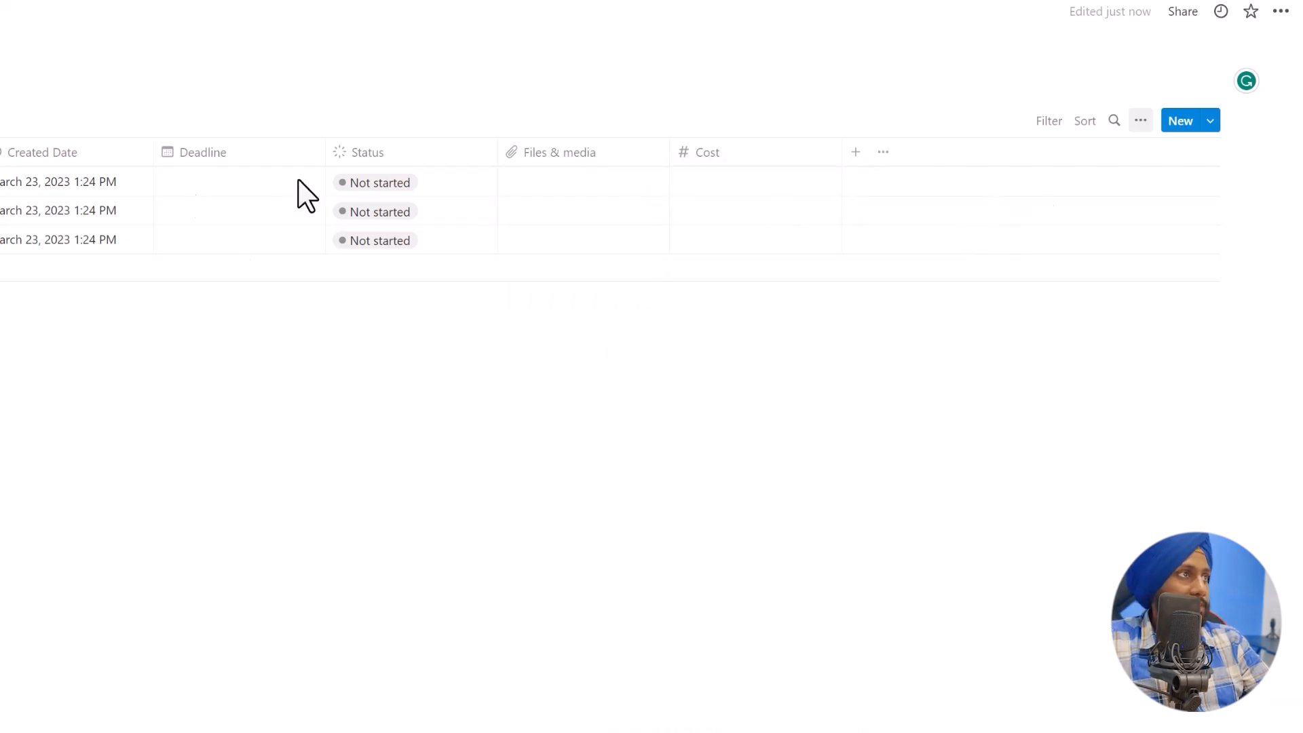
Create a new database template and title it "What is SEO in 2023".
left_click(1214, 124)
left_click(1053, 241)
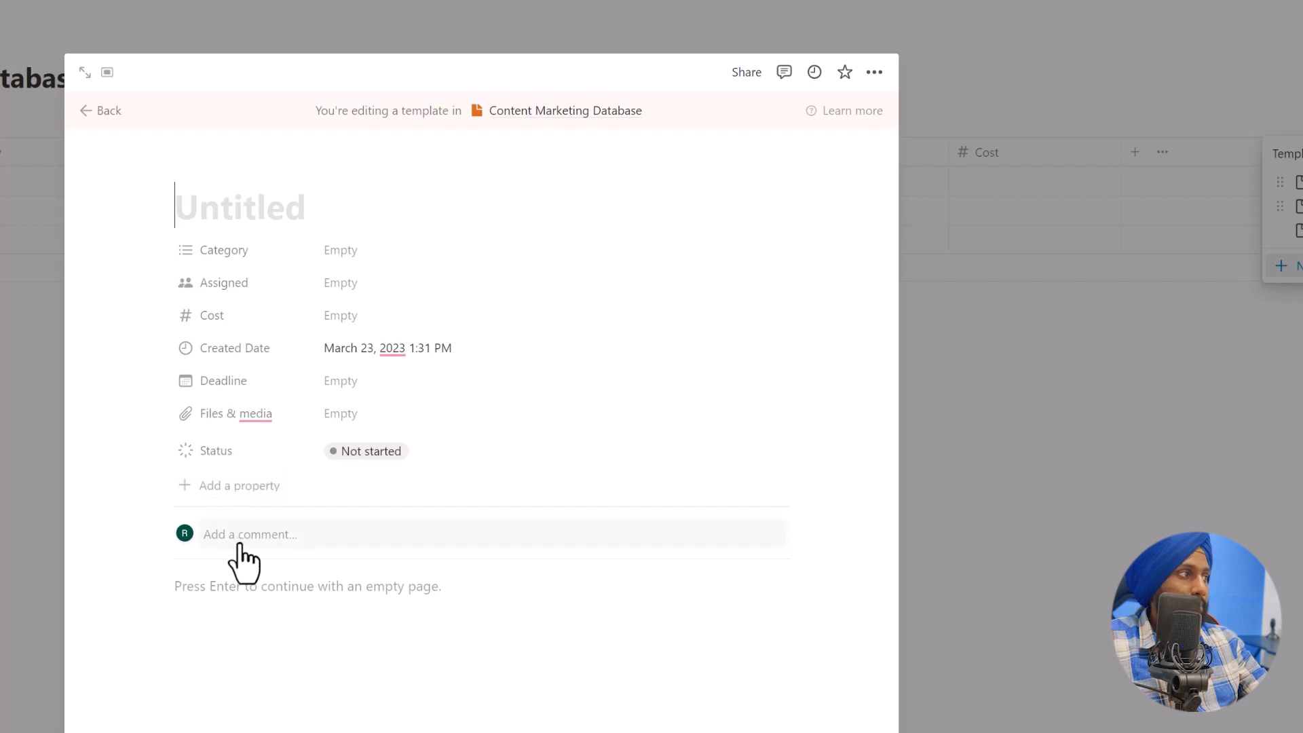
left_click(215, 589)
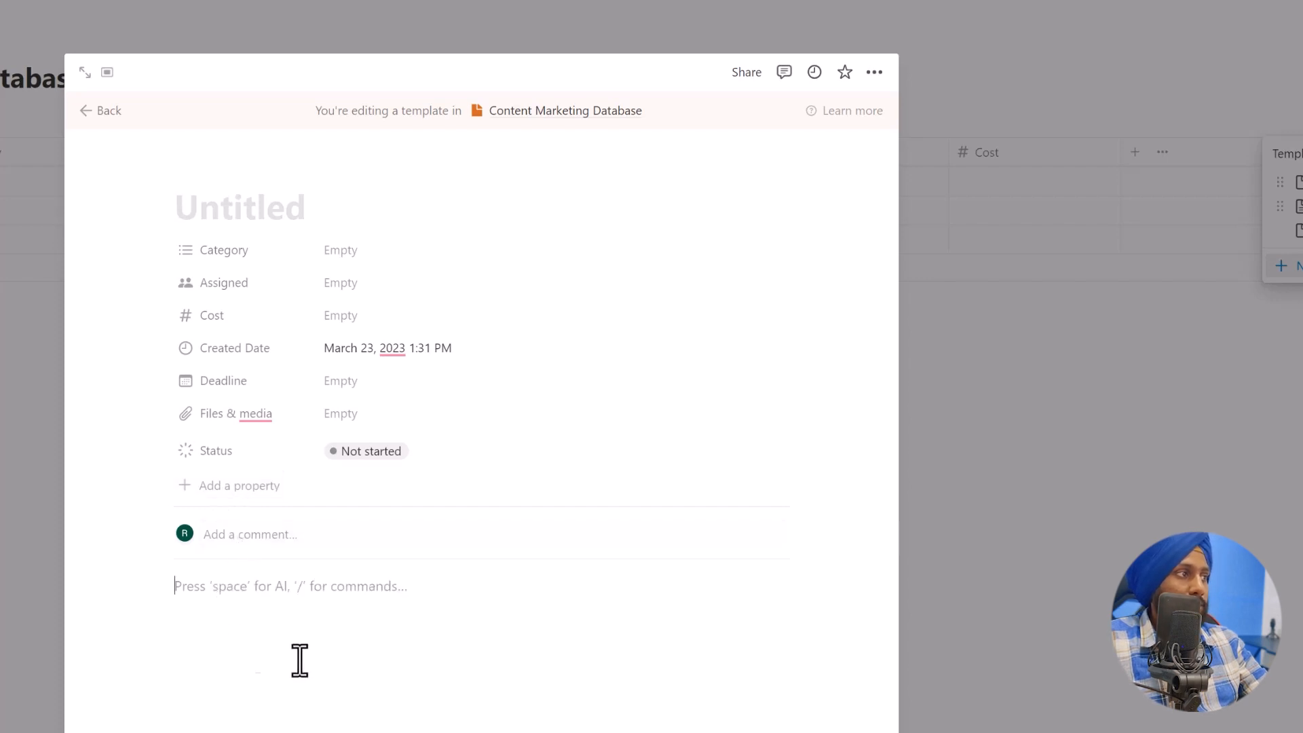
left_click(269, 205)
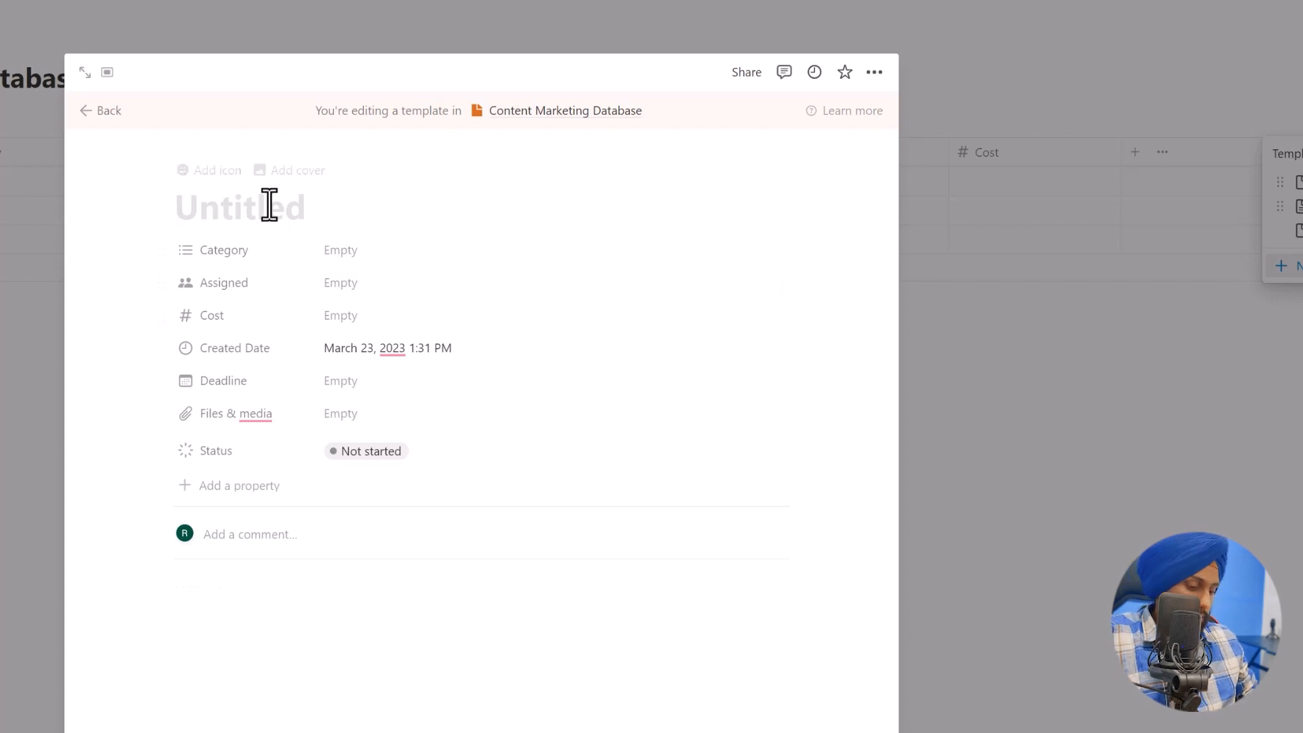
type("What is ")
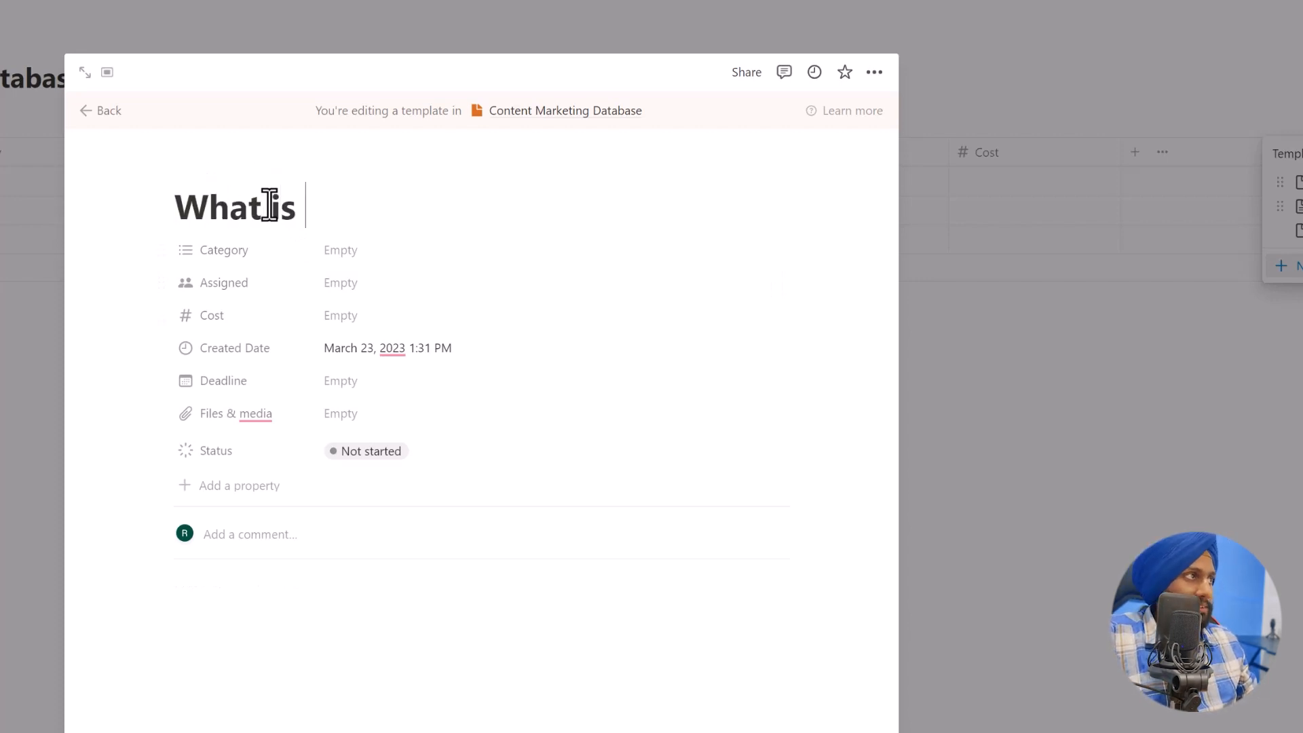
type("SEO in 2023")
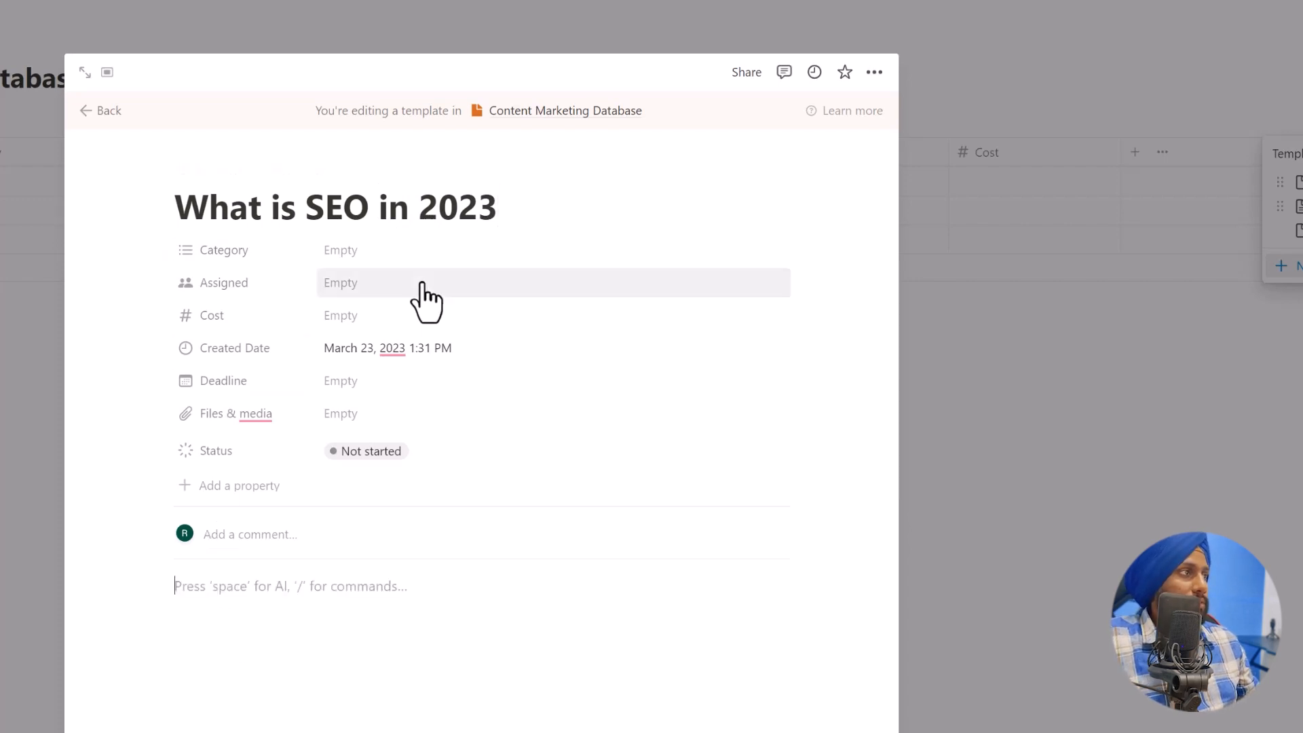
Create the option "SEO" in the template's Category property and assign it.
left_click(370, 251)
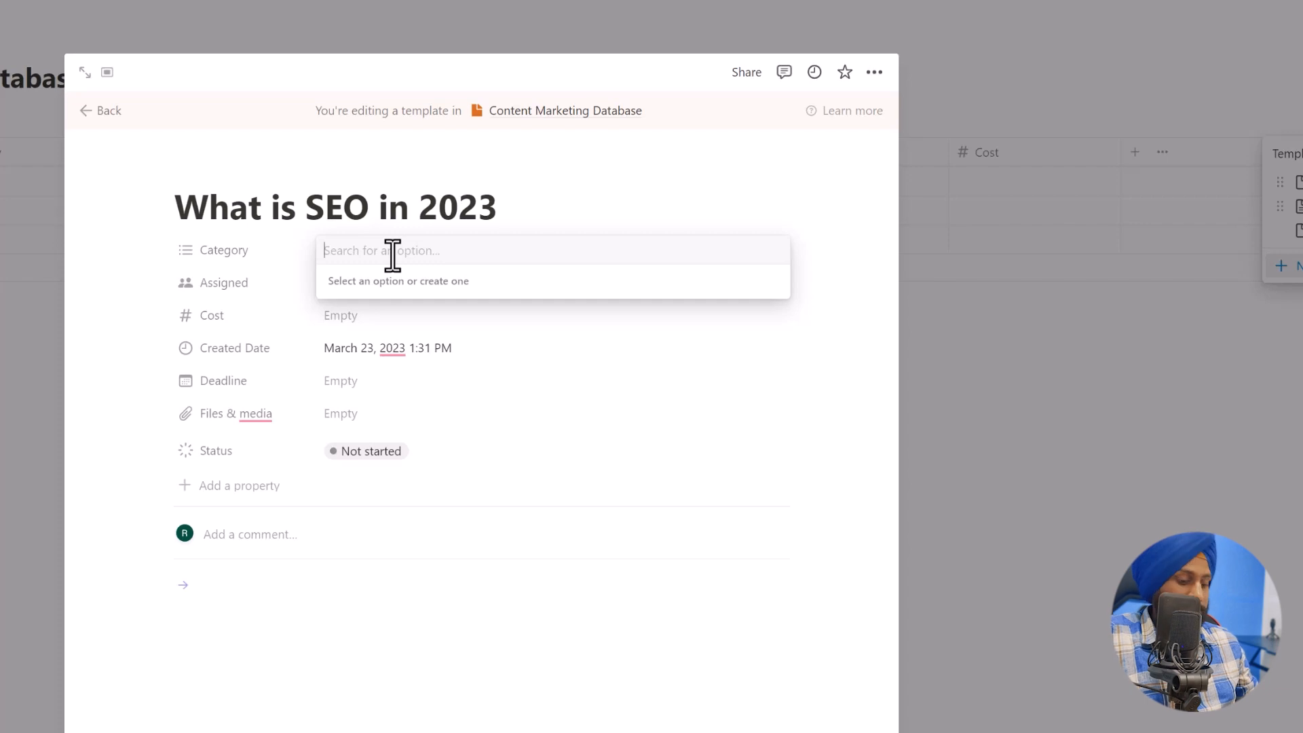
type("SEO")
key("Return")
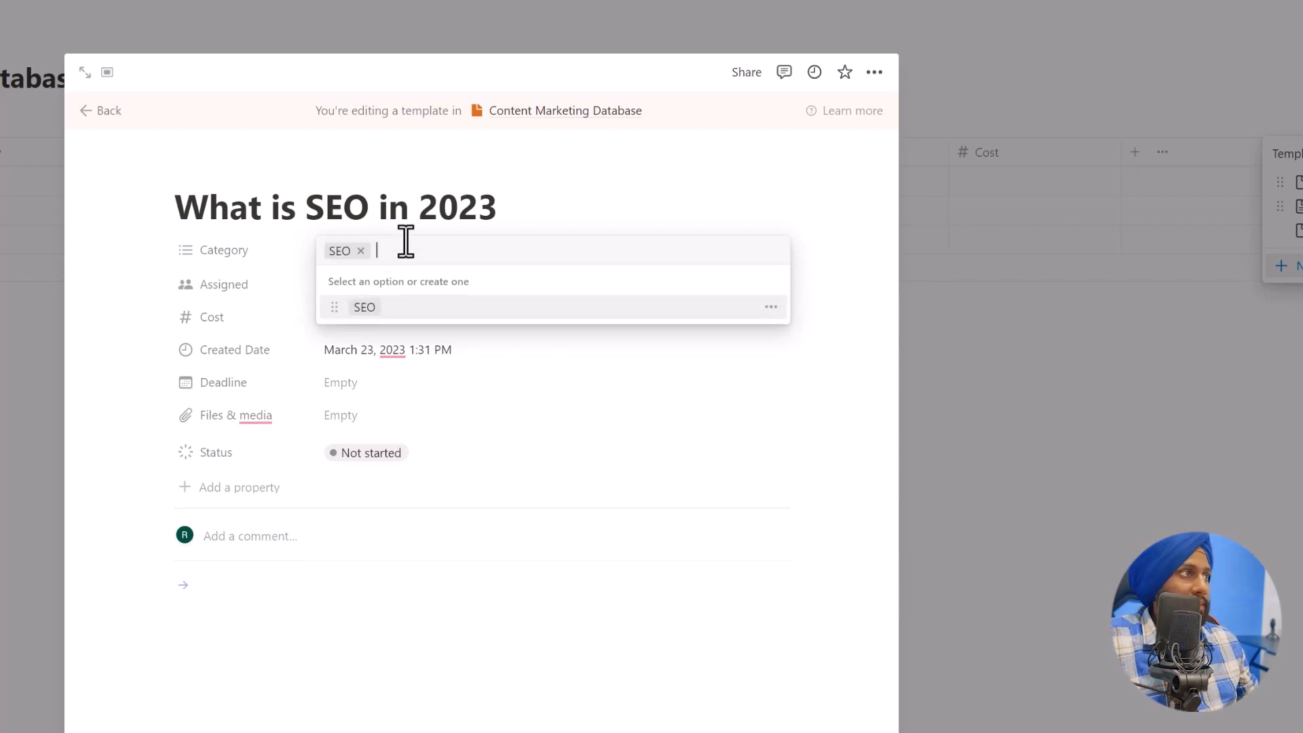
Change the colour of the Category option "SEO" to Orange.
left_click(770, 309)
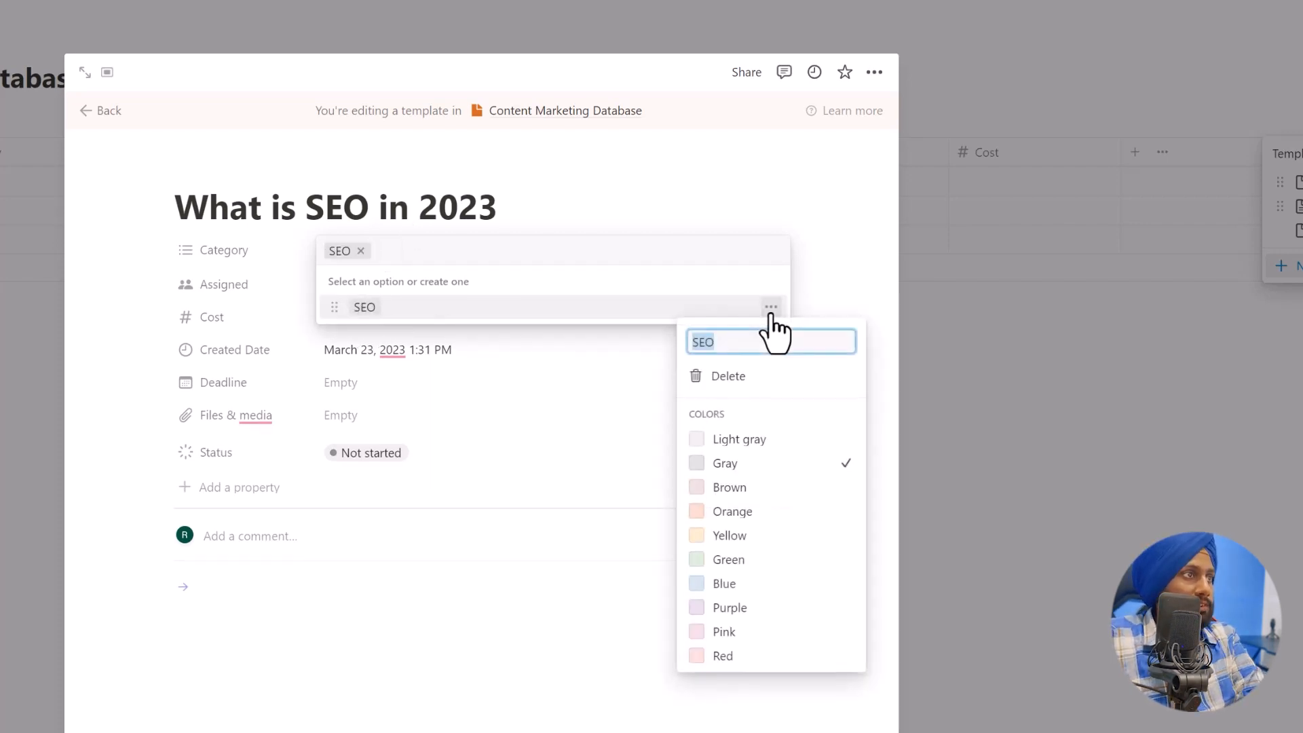
left_click(741, 512)
left_click(417, 609)
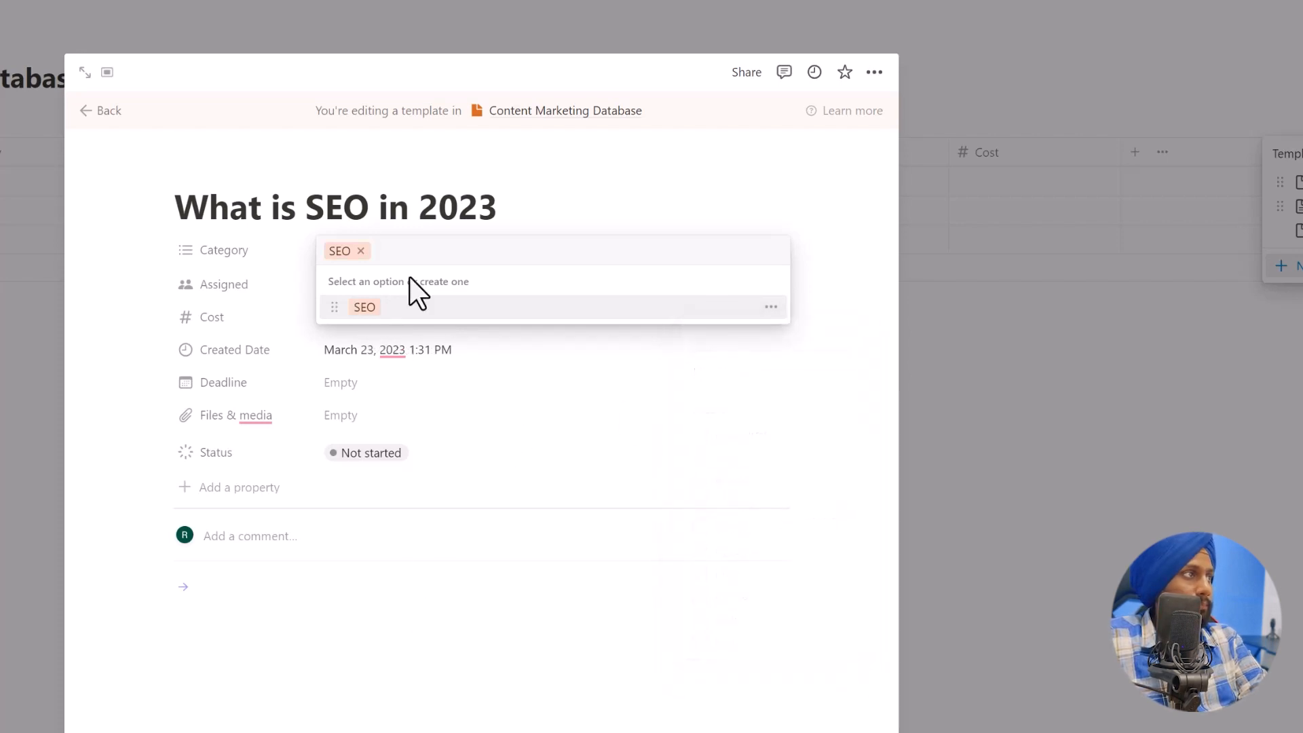
left_click(560, 212)
Assign the only listed workspace member to the template and set its Cost to 20000.
left_click(389, 296)
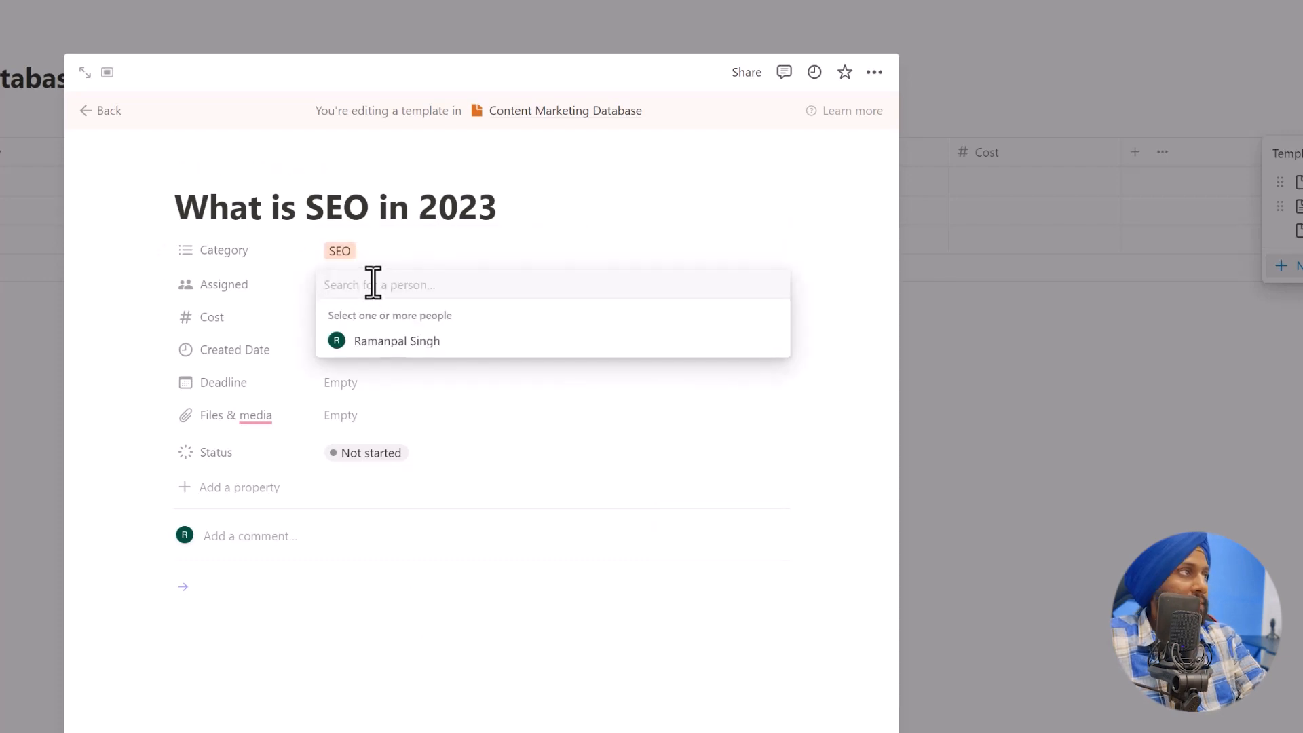
left_click(399, 342)
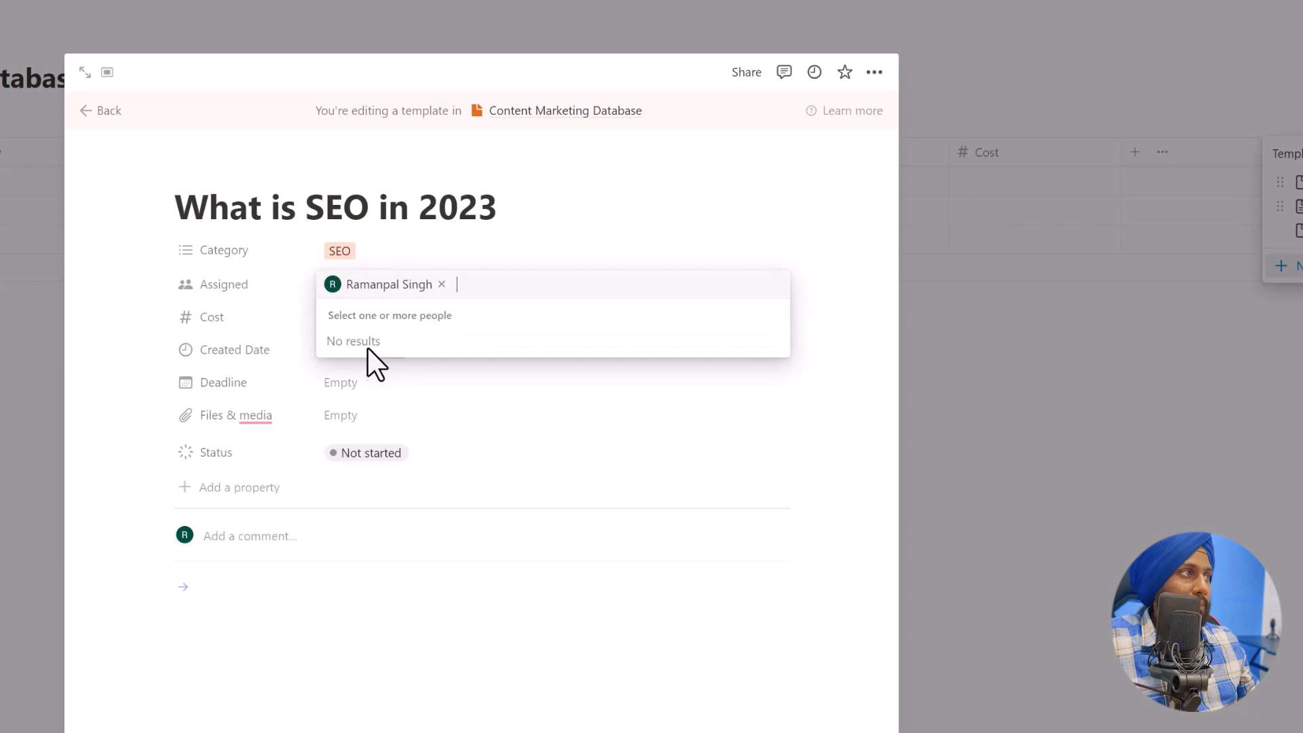
left_click(356, 332)
left_click(359, 319)
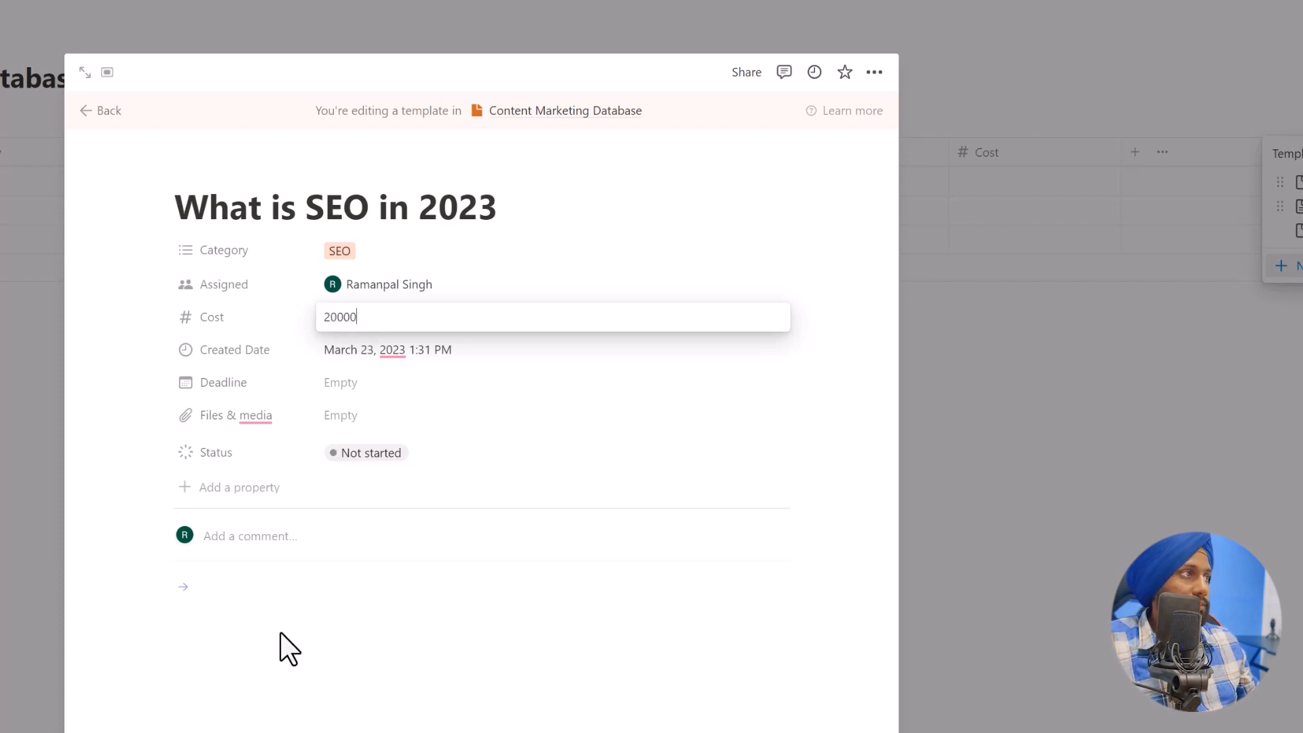
left_click(273, 693)
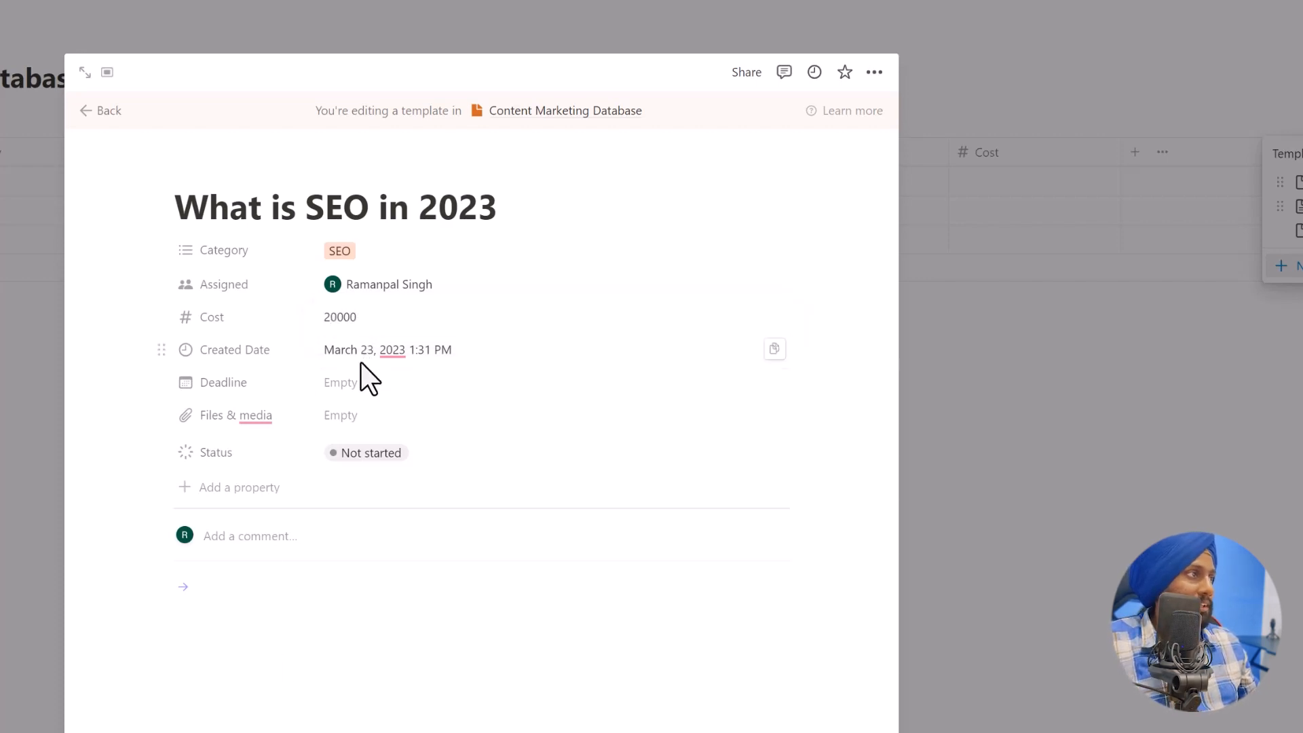
Set the template's Deadline to March 31, 2023.
left_click(343, 384)
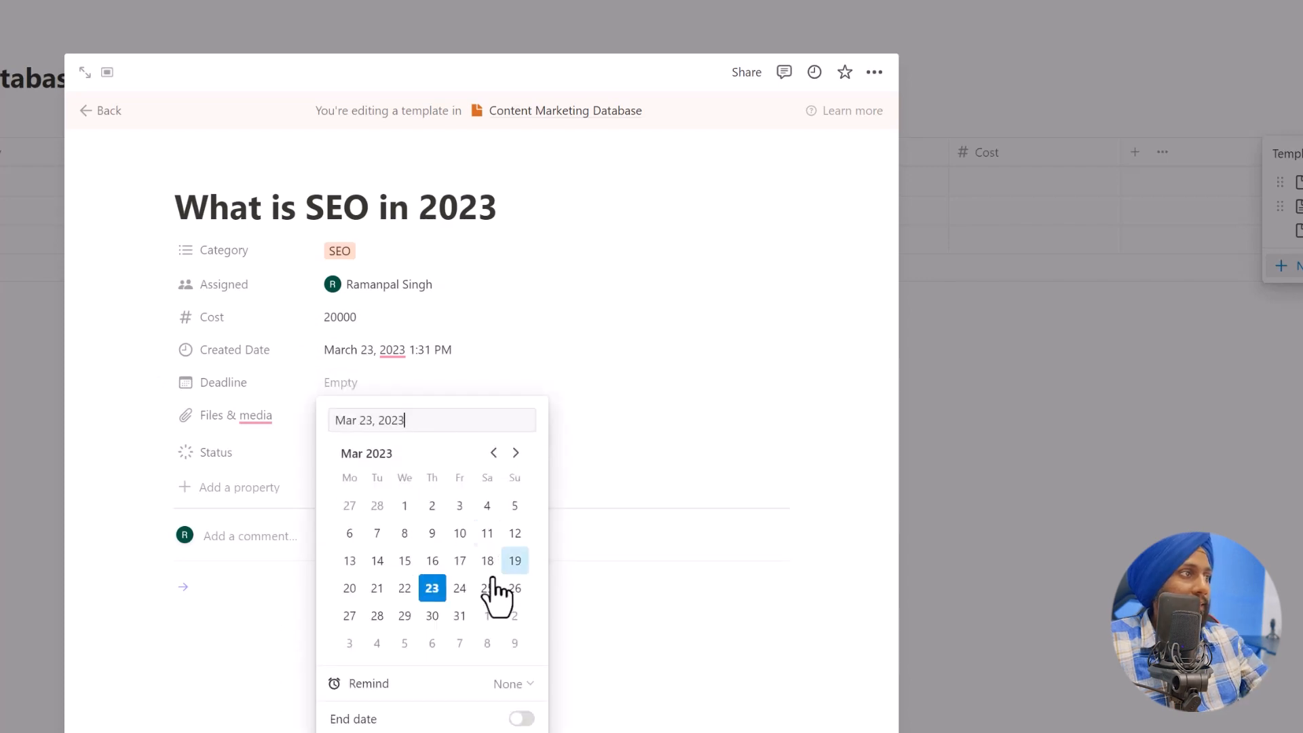
left_click(459, 616)
left_click(225, 684)
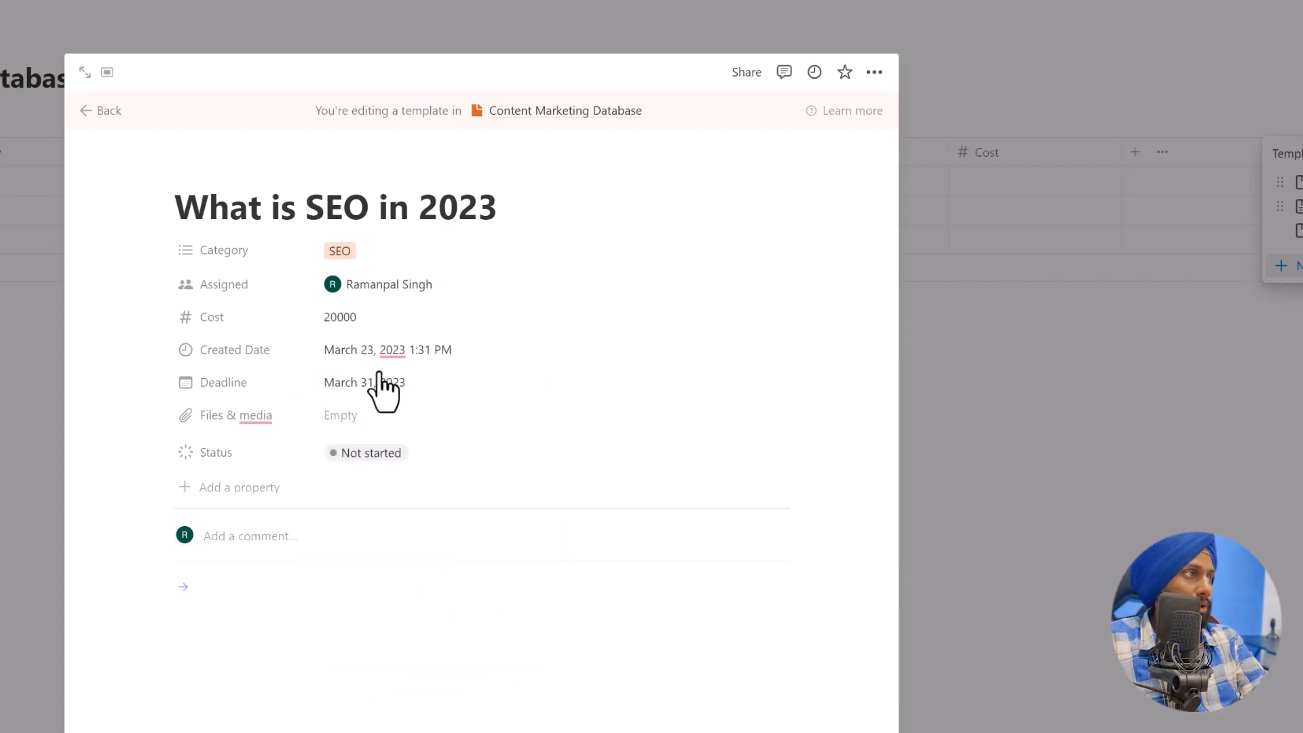
Look at the template's Files & media upload options and its Status choices.
left_click(371, 422)
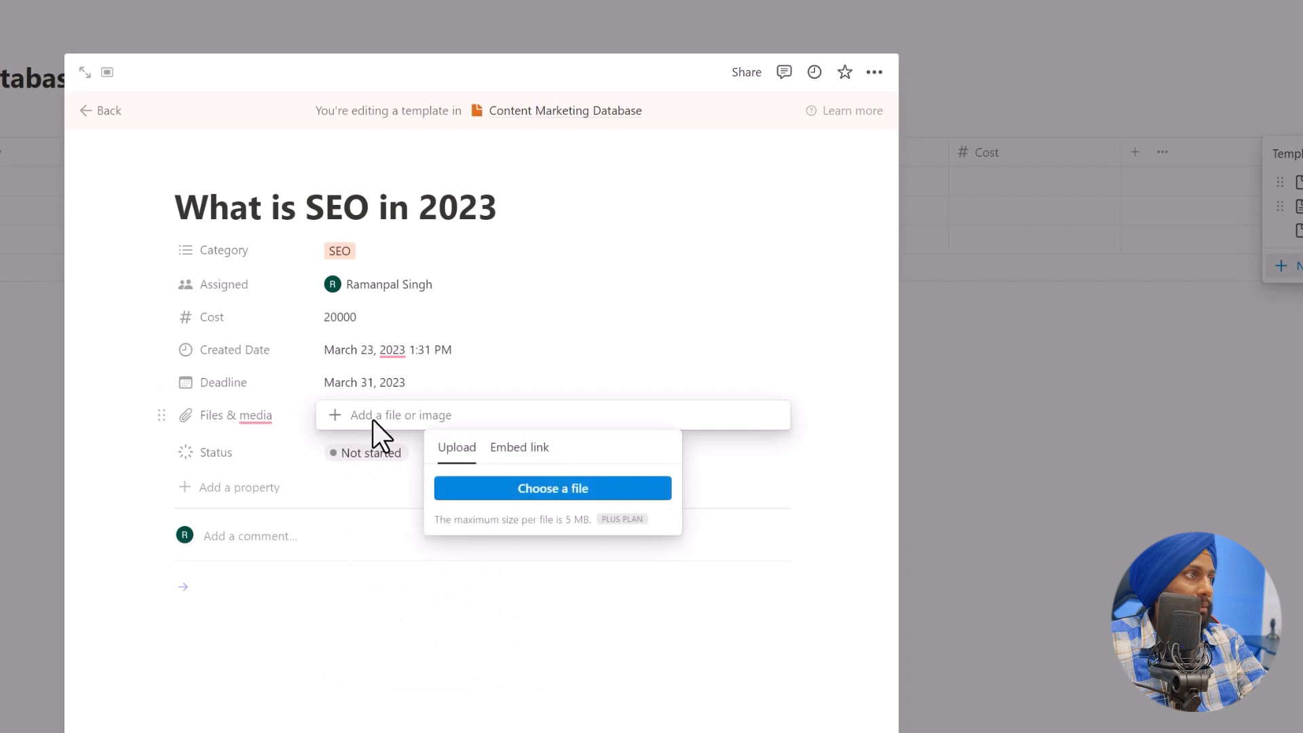
left_click(376, 597)
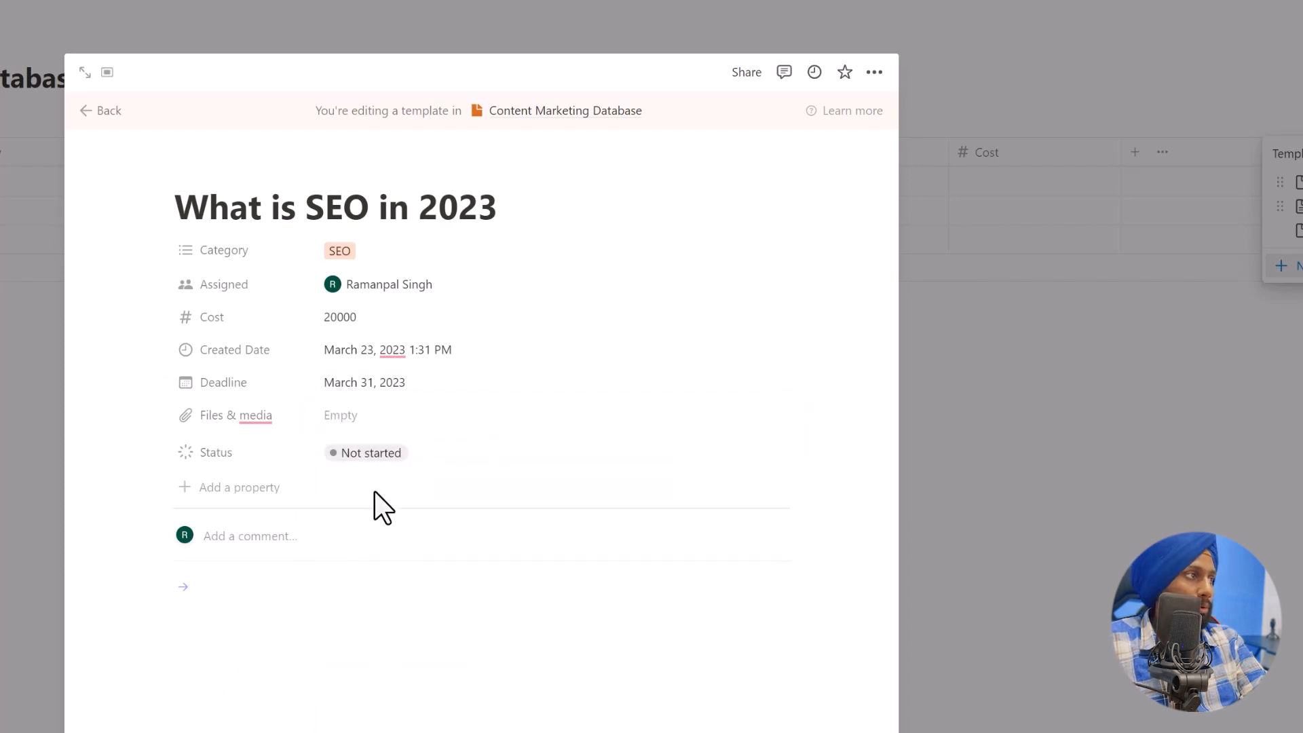
left_click(399, 466)
key("Escape")
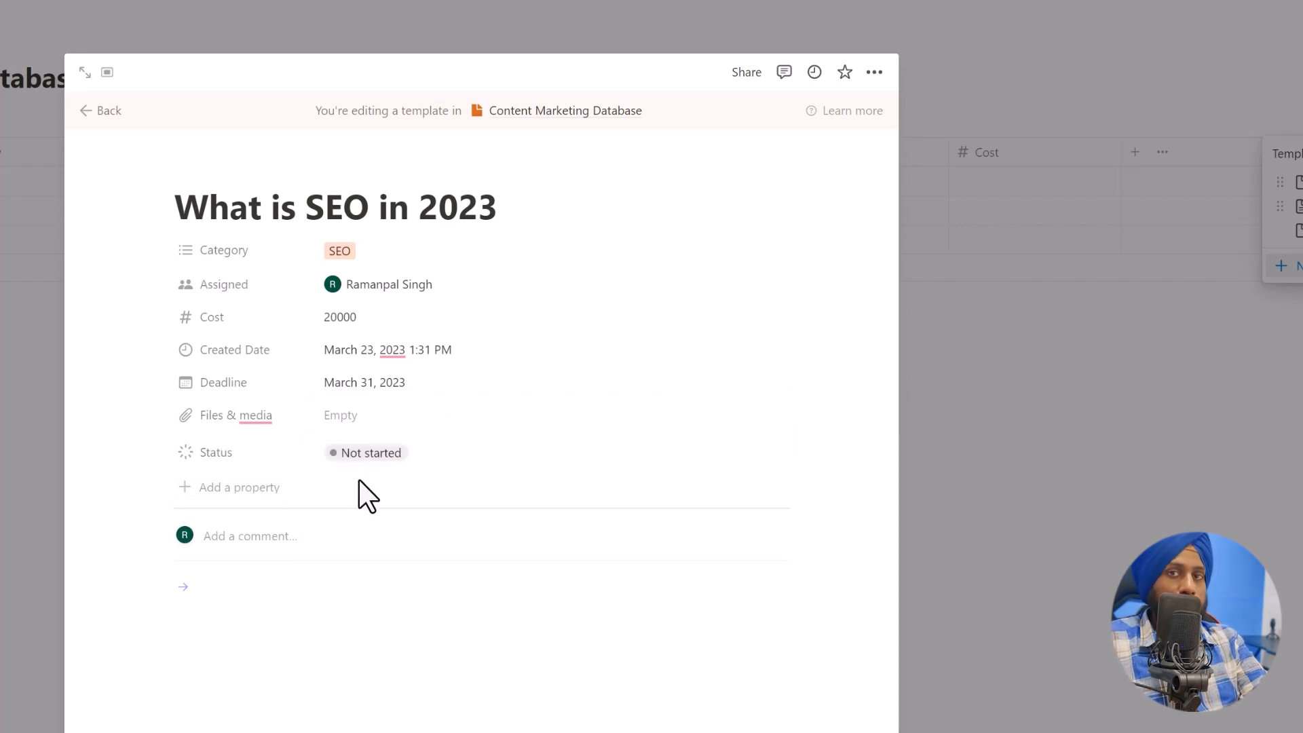
Add a Heading 1 block reading "Details about this project" to the template body, with an empty line below it.
left_click(285, 588)
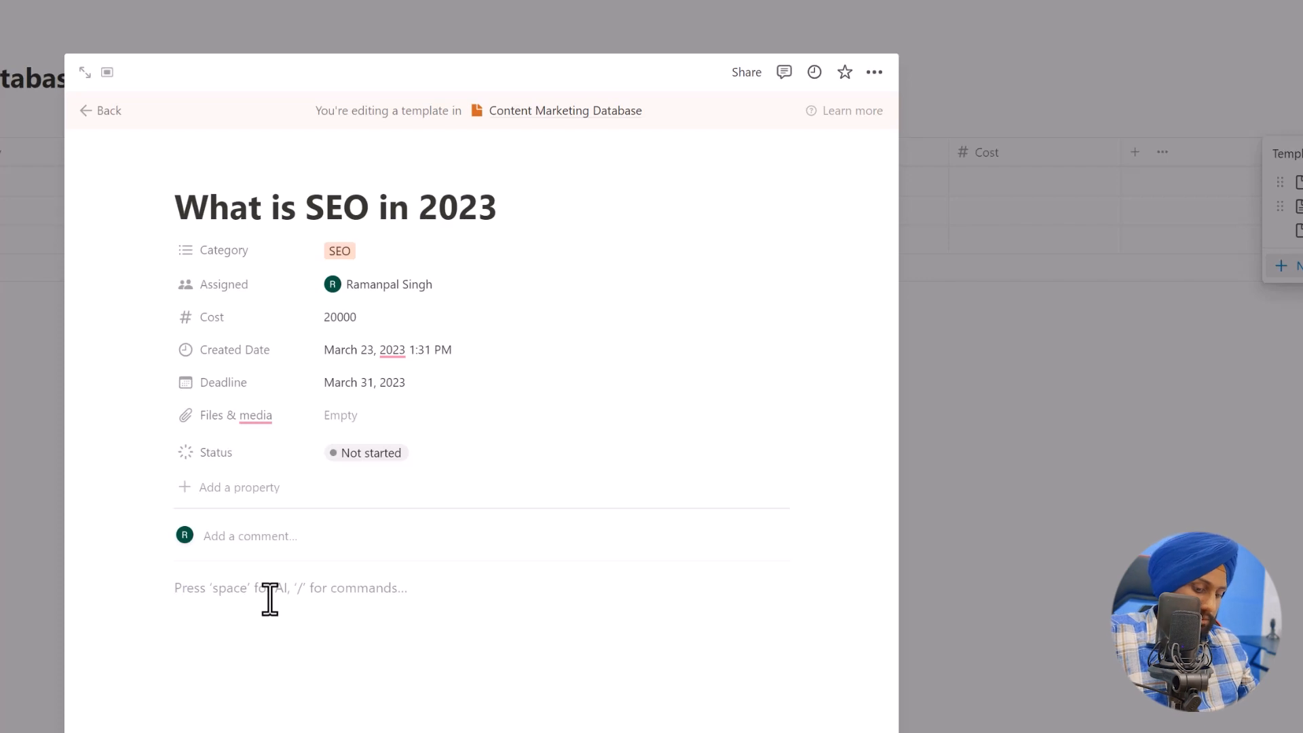
type("/HEA")
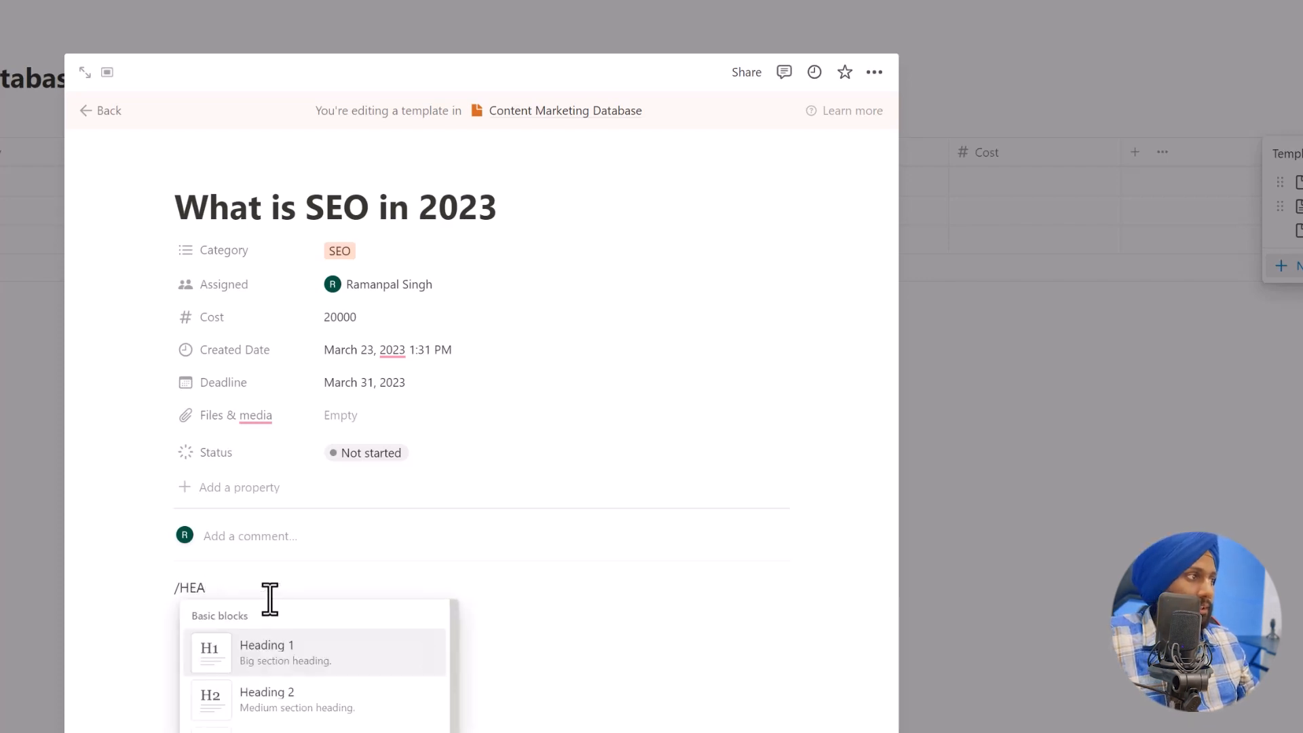
key("Return")
type("Details ")
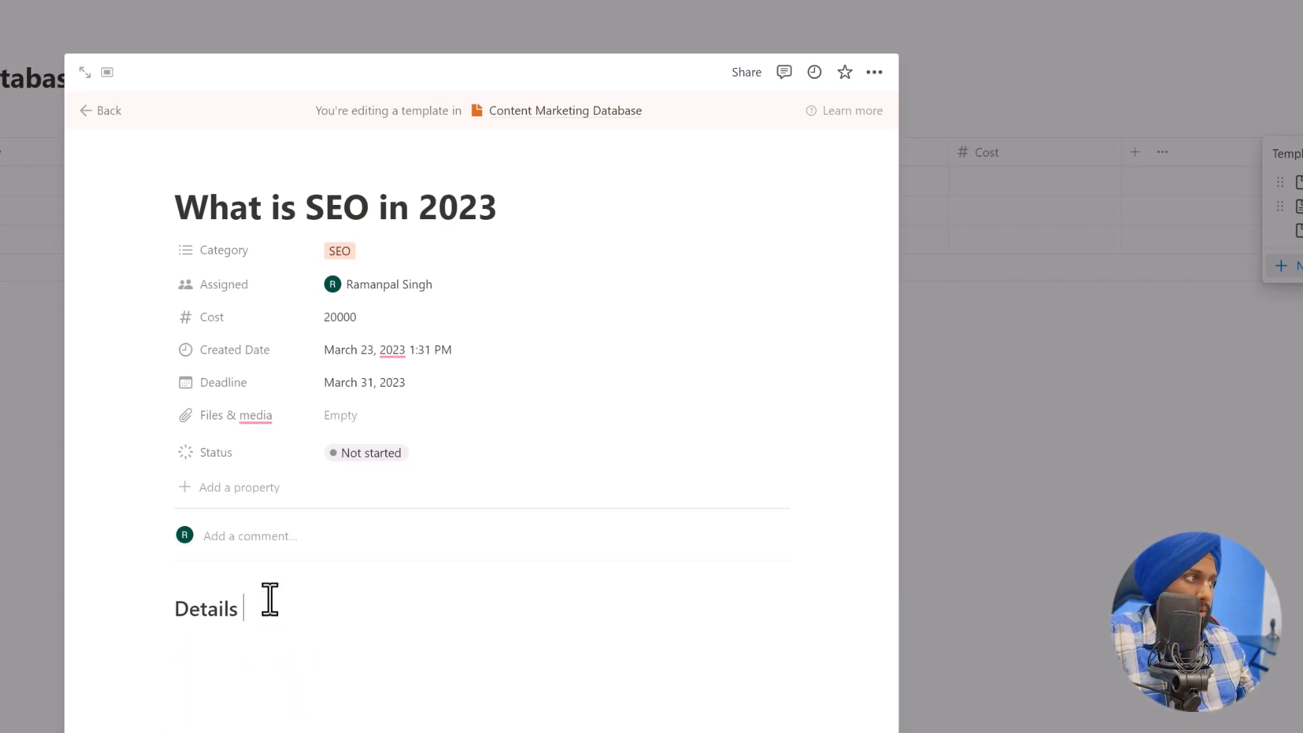
type("about this project")
key("Return")
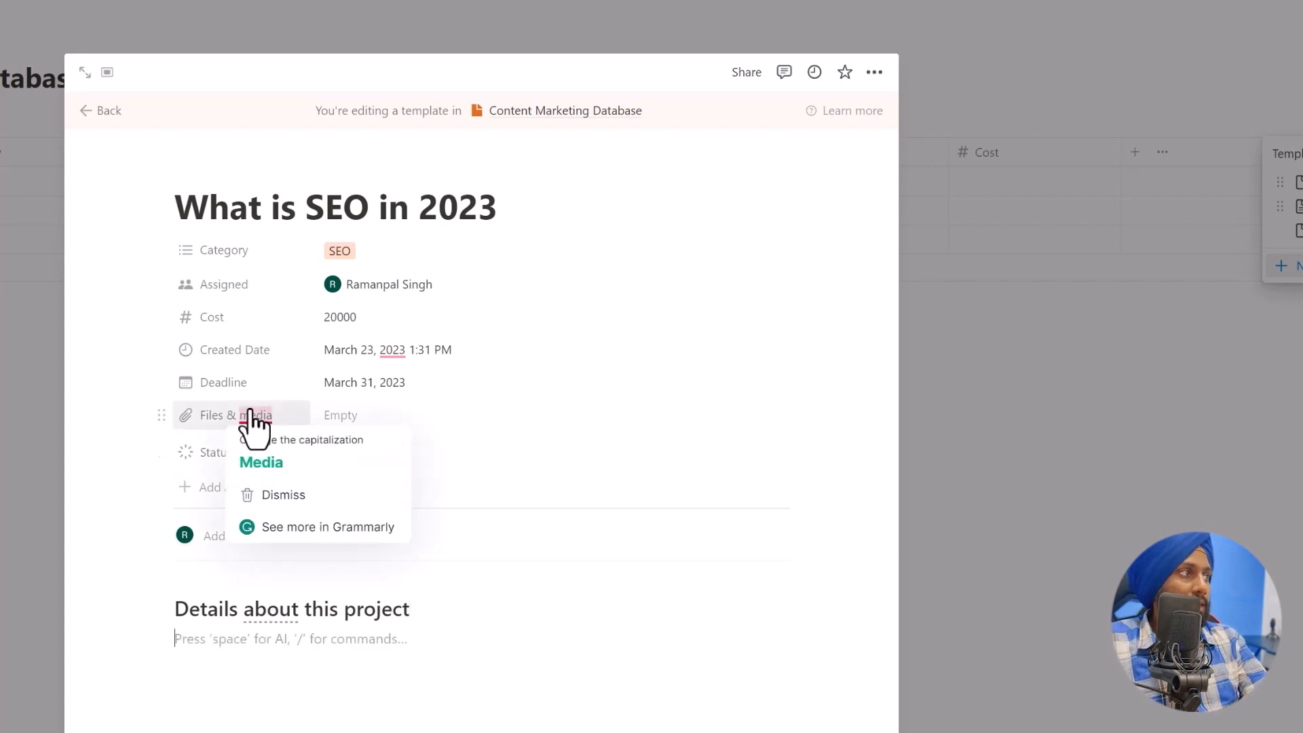
left_click(308, 662)
left_click(307, 662)
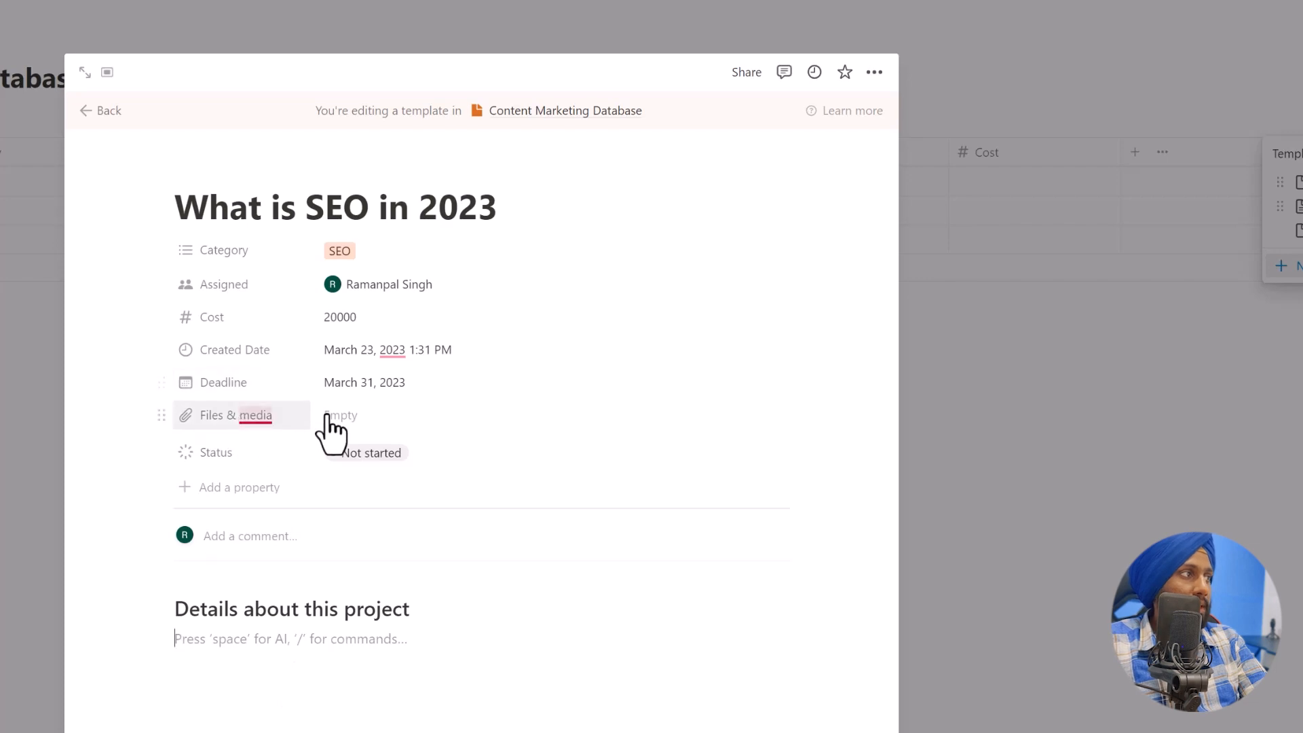
Review how to attach a file under Files & media and which property types can be added to the template.
left_click(364, 417)
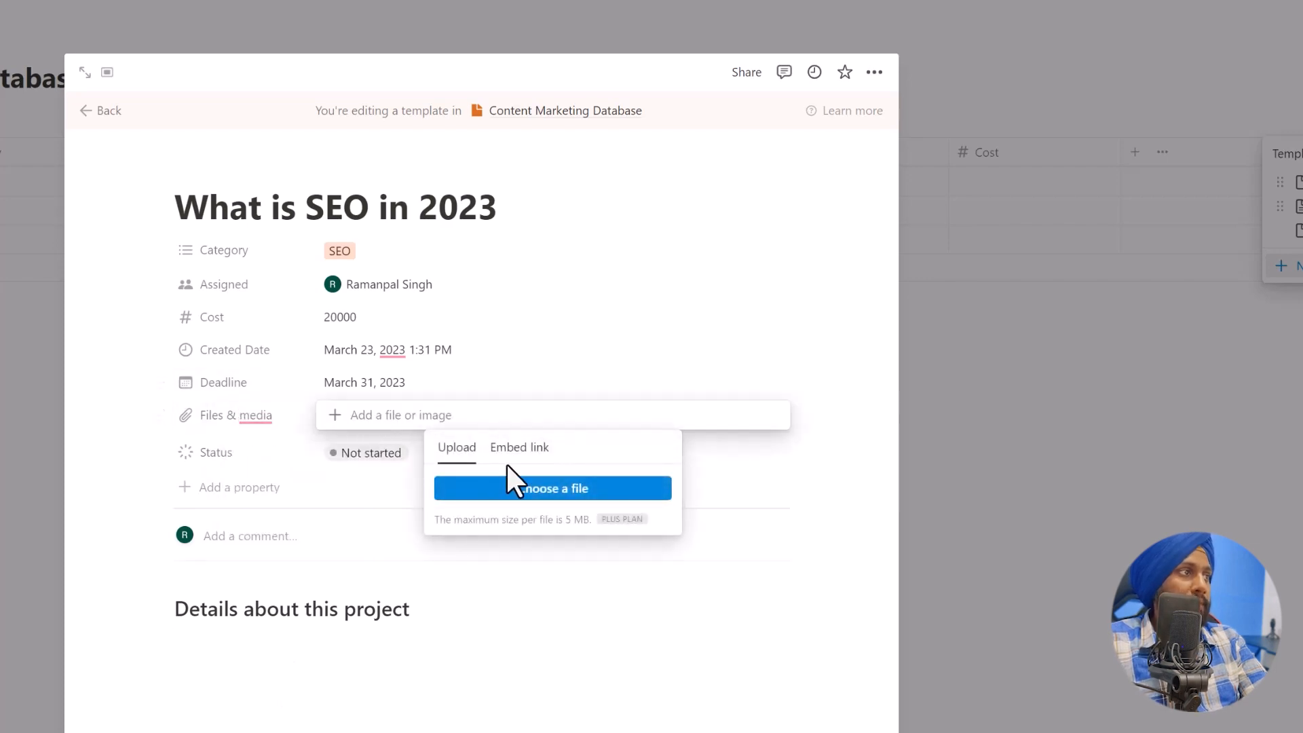
left_click(224, 492)
left_click(204, 490)
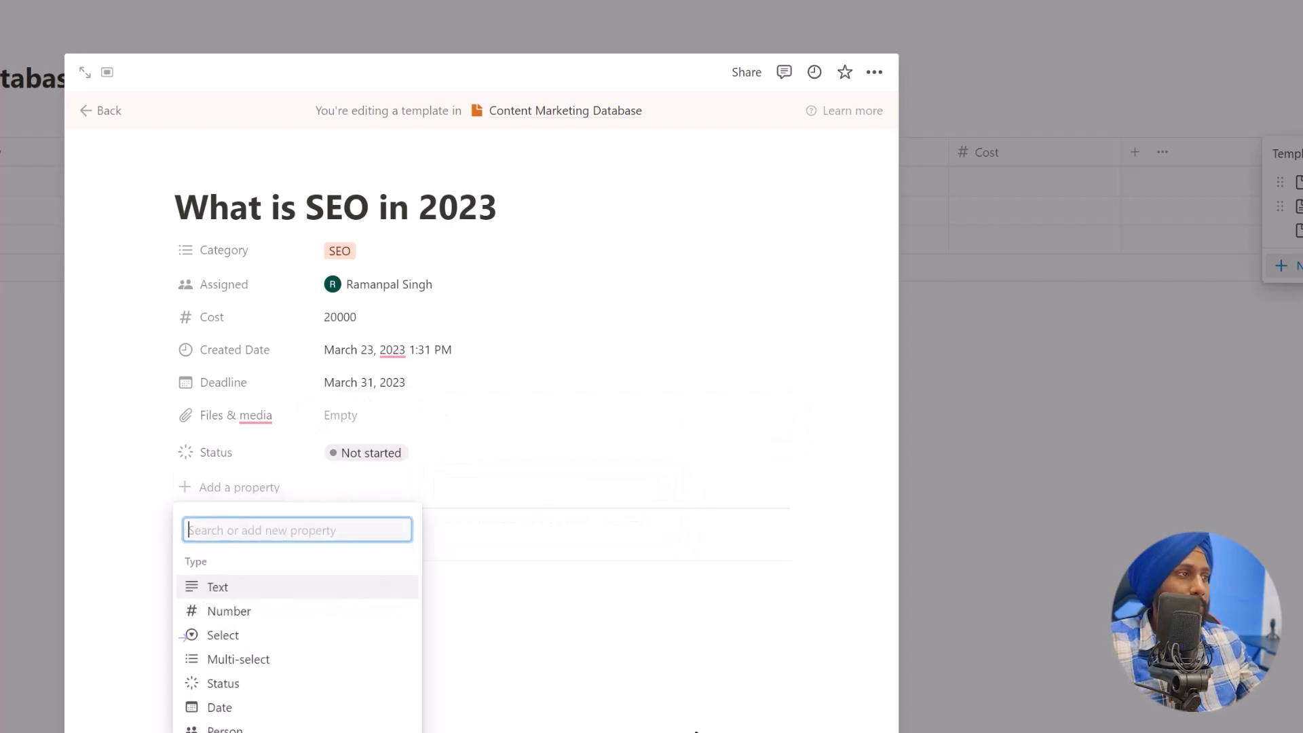
left_click(590, 719)
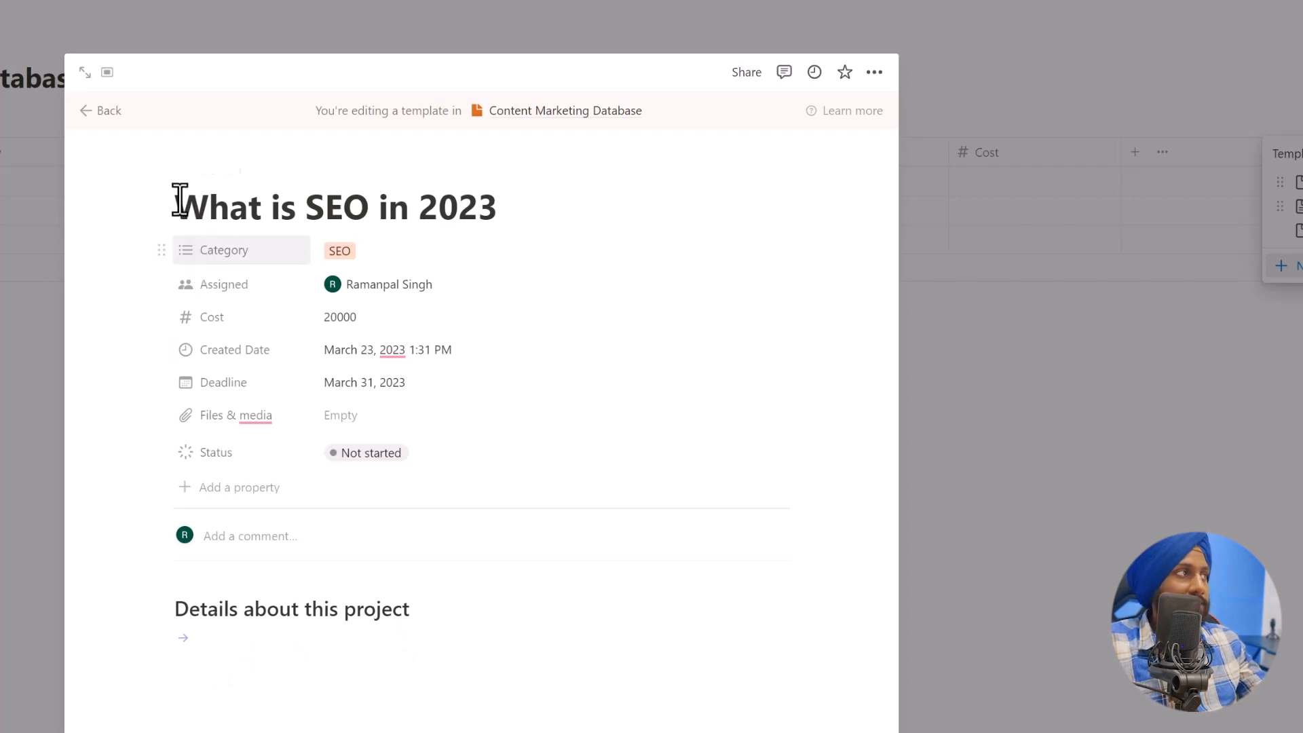
Add an icon to the template page and set it to the blue keycap "1" emoji.
mouse_move(178, 201)
left_click(192, 648)
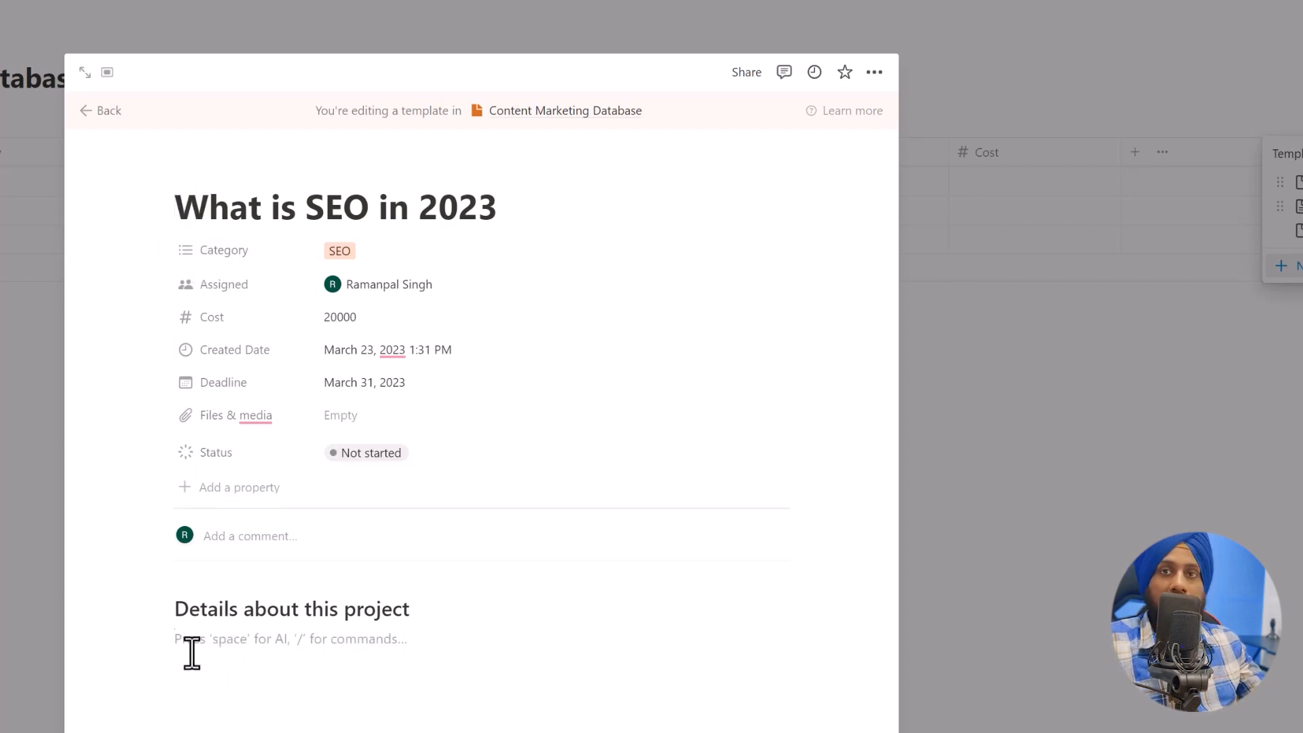
left_click(207, 170)
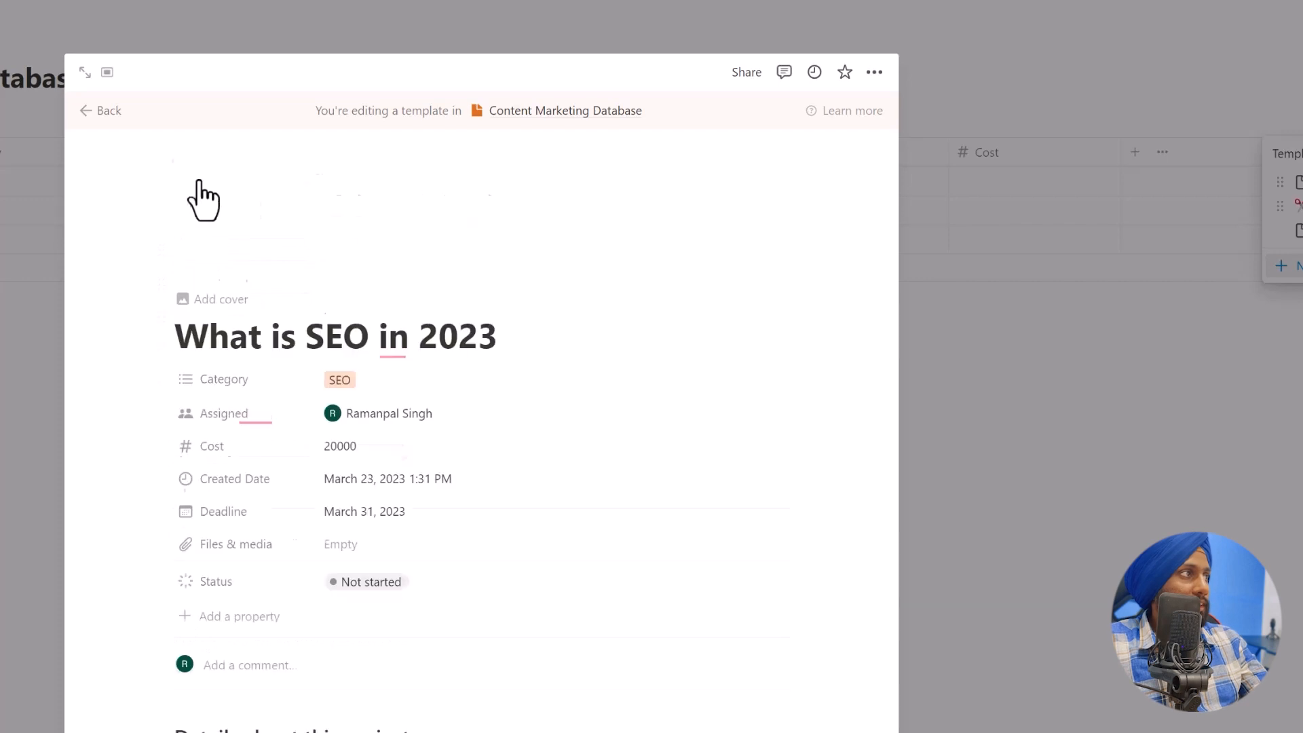
key("super")
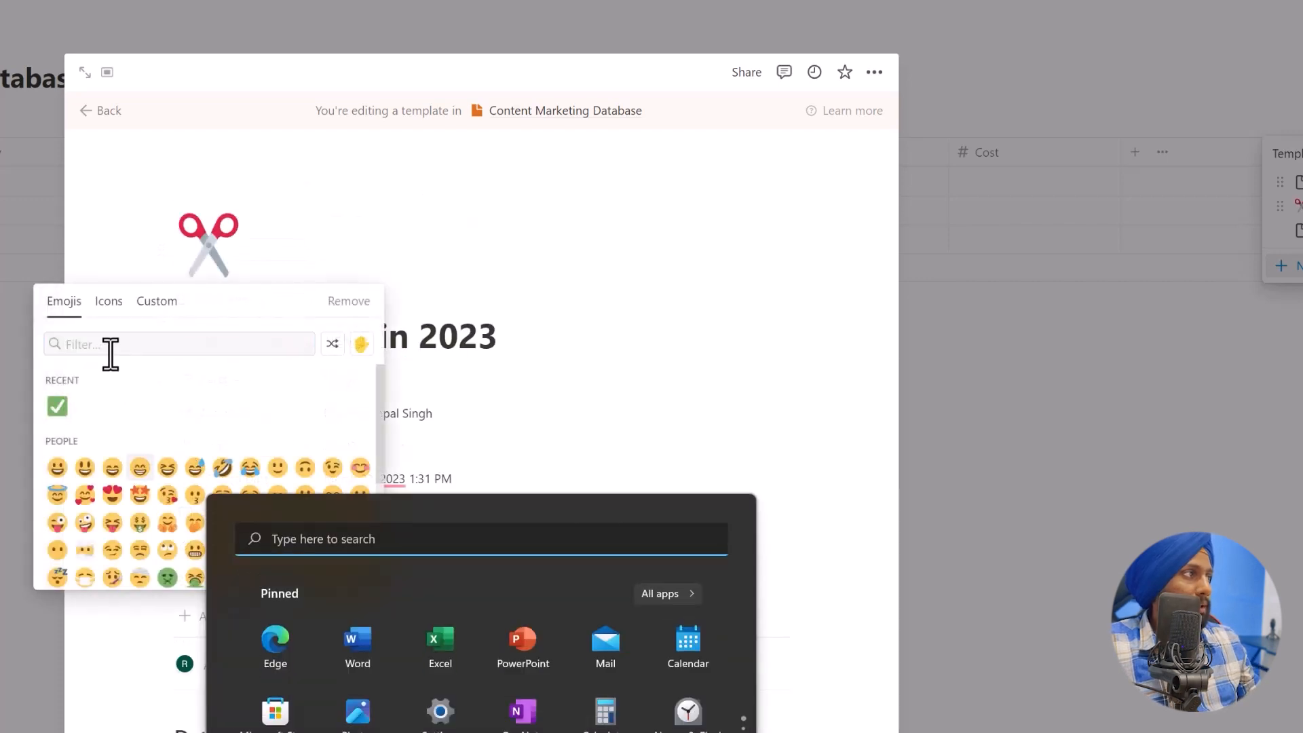
key("super")
left_click(111, 347)
type("1")
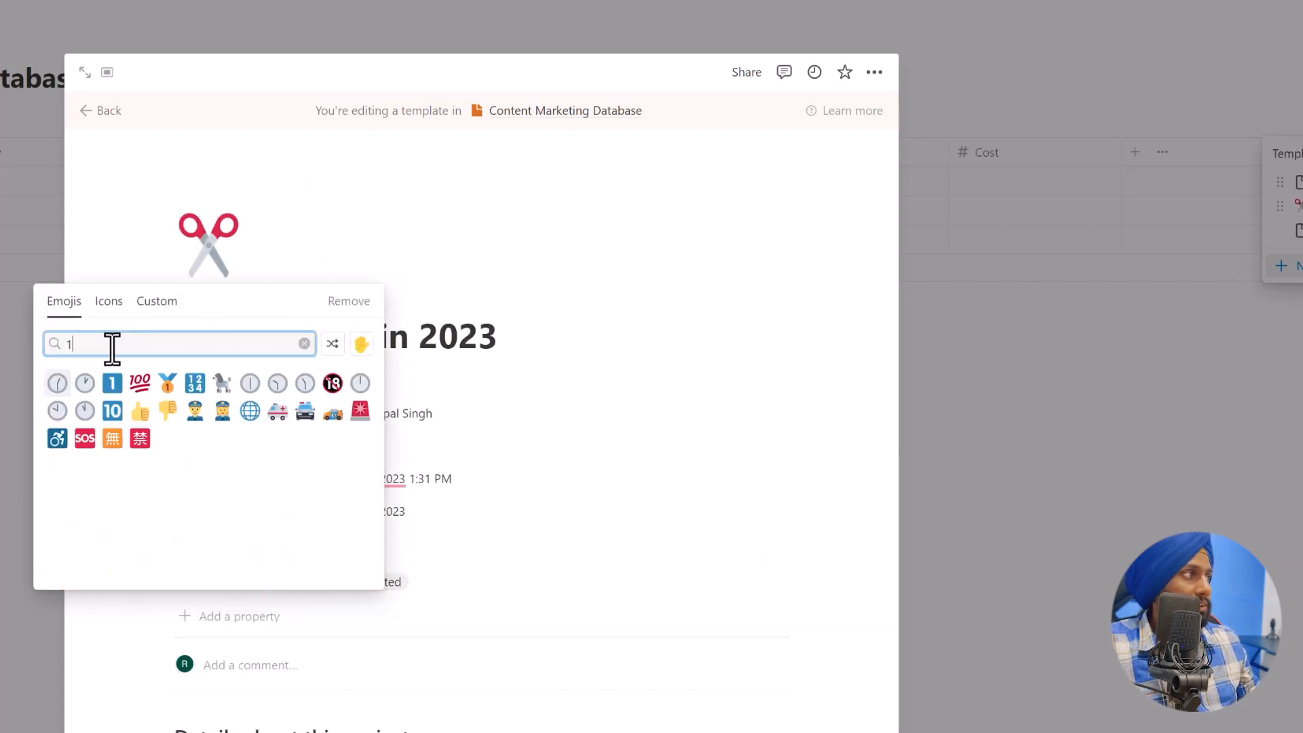
left_click(112, 384)
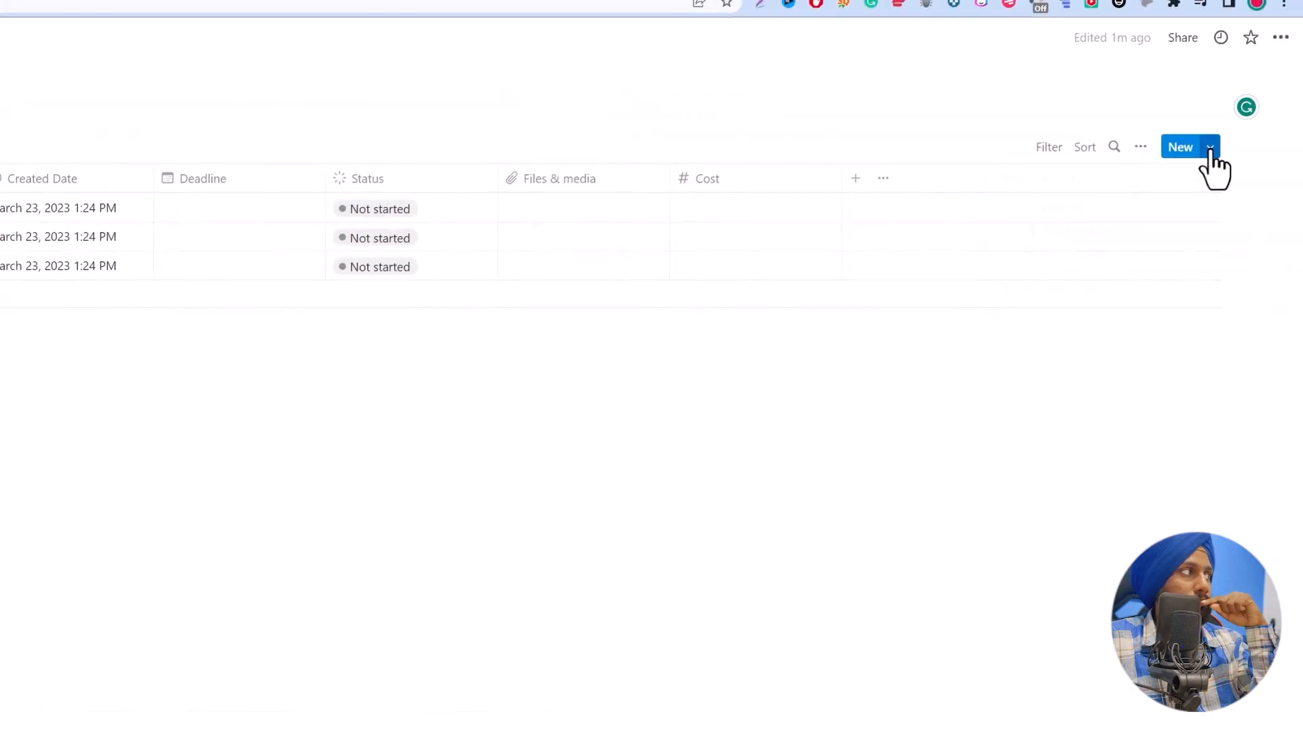
Create a project from the "What is SEO in 2023" template, close its page and check the database's template list.
left_click(1209, 148)
left_click(1183, 229)
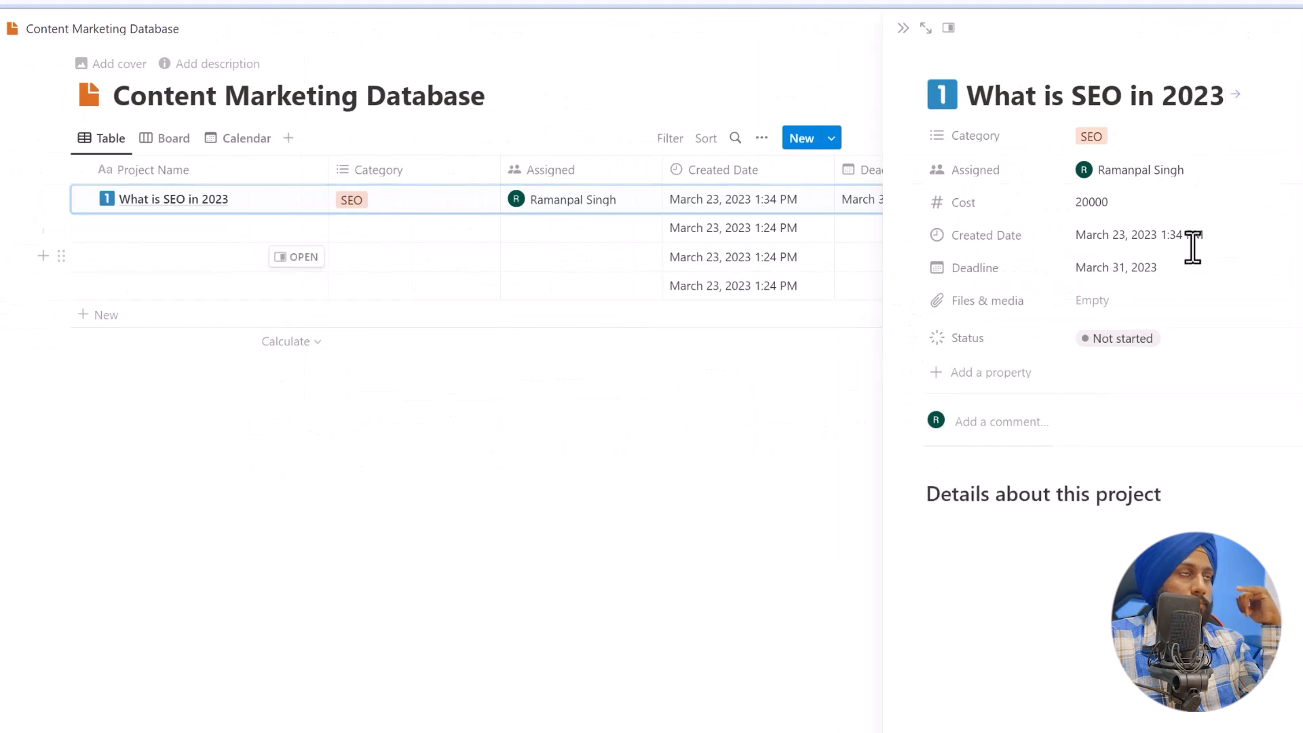
key("Escape")
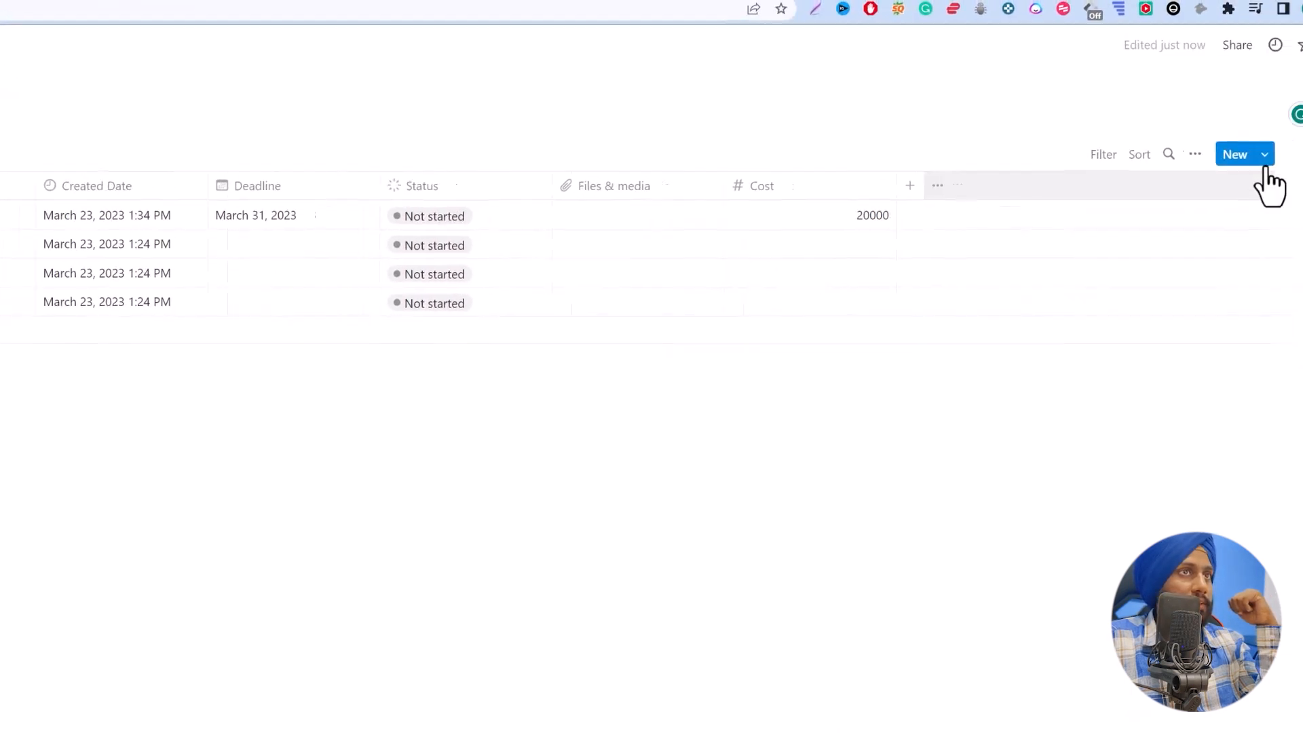
left_click(1210, 162)
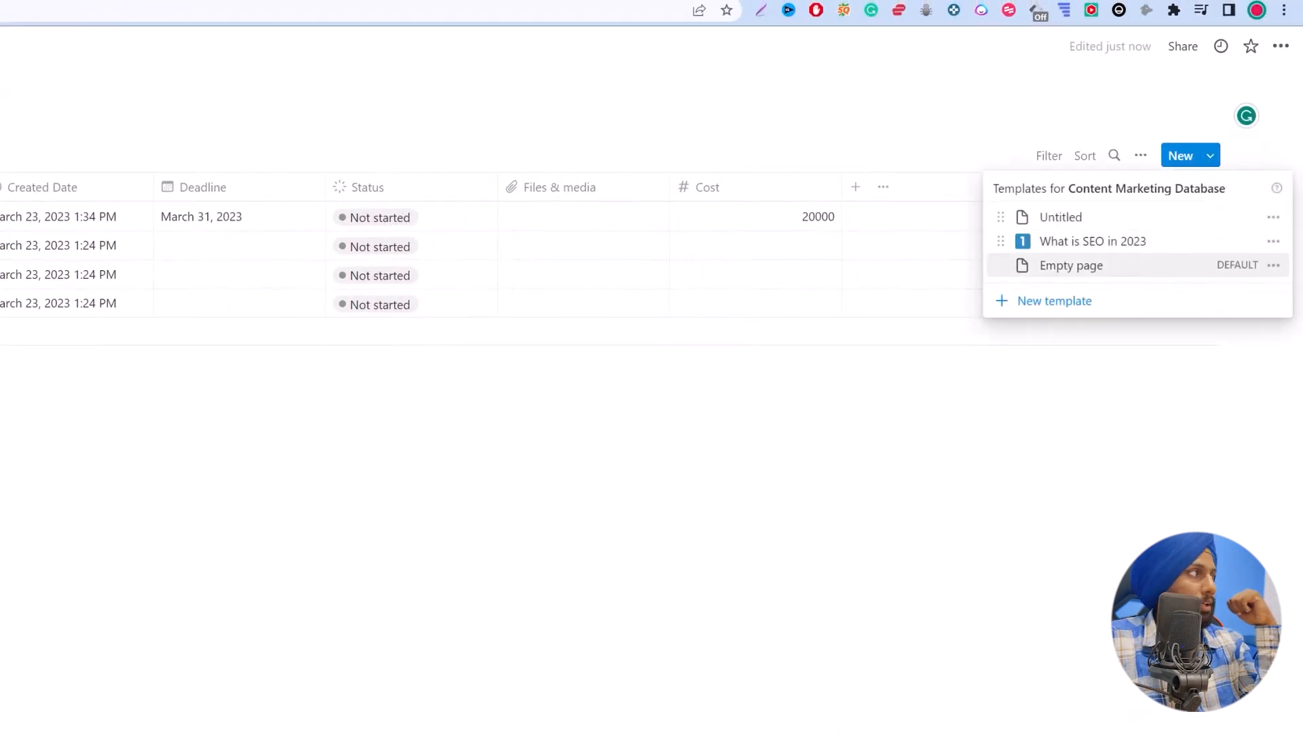
key("Escape")
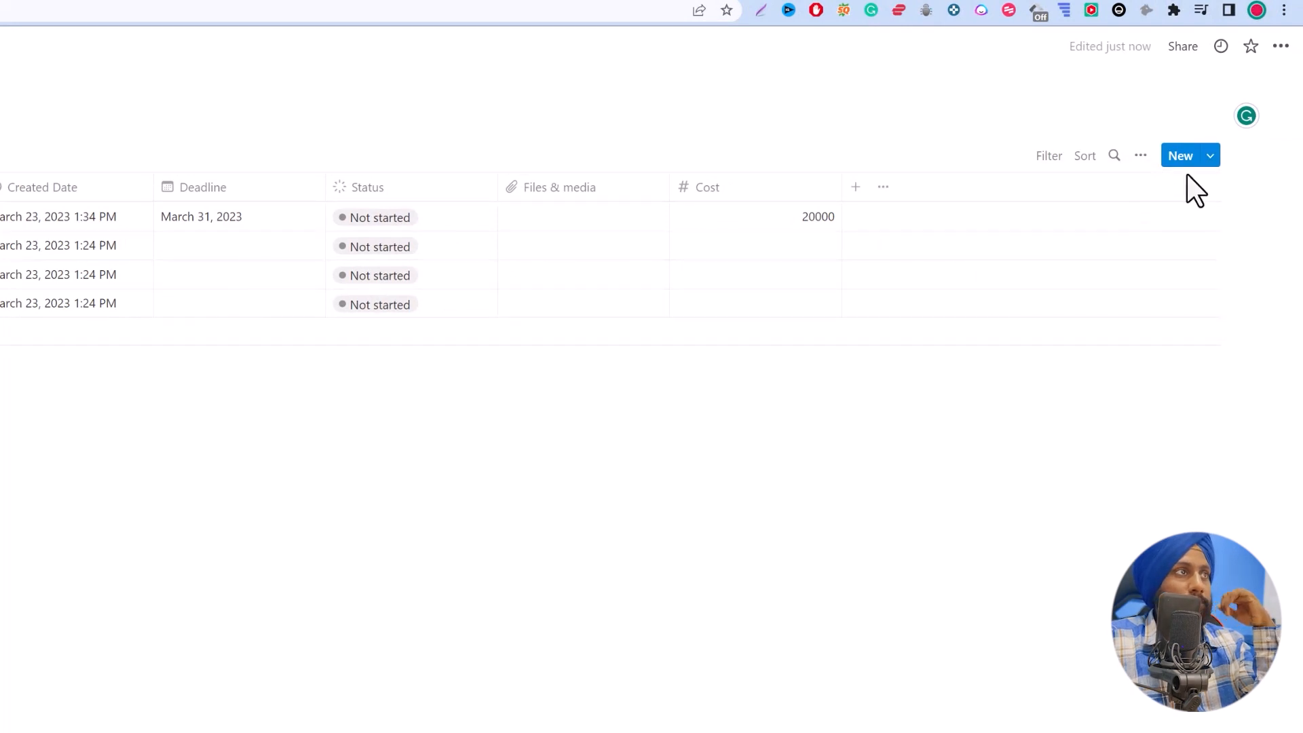
Set the number format of the Cost column to Rupee.
left_click(756, 231)
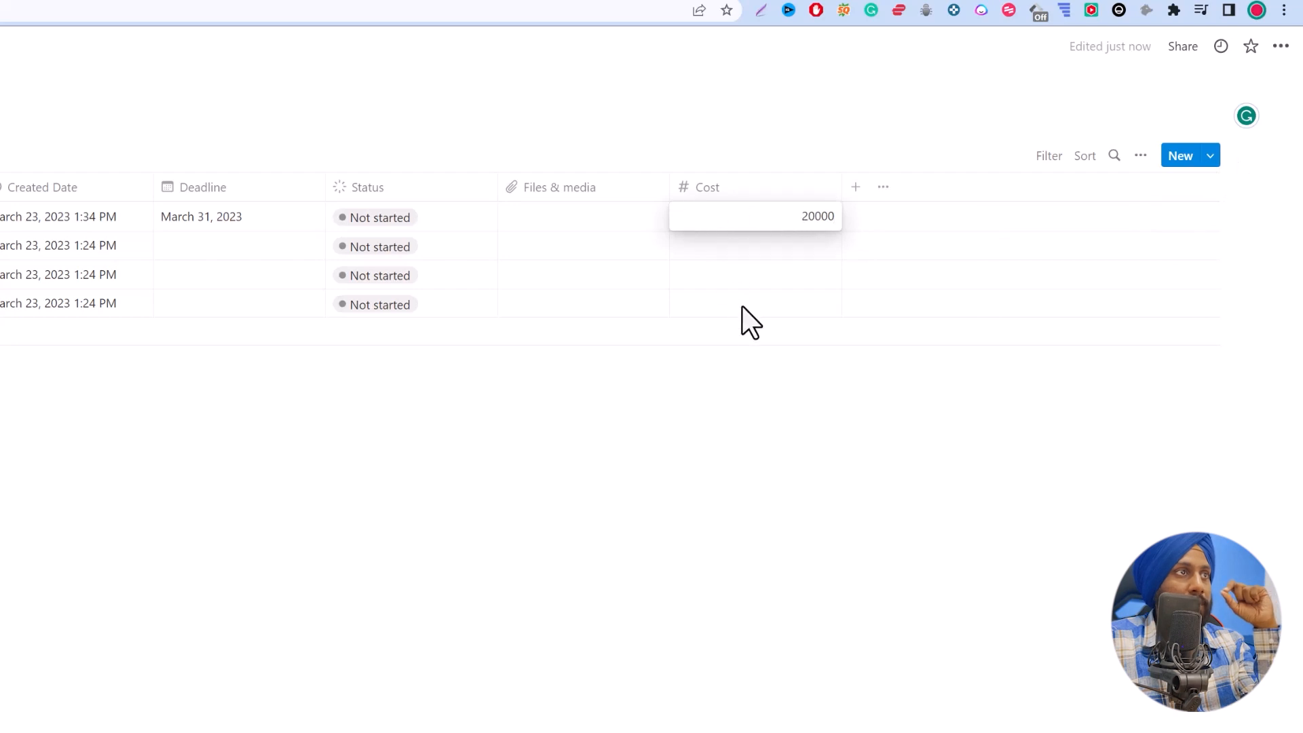
key("Escape")
left_click(684, 217)
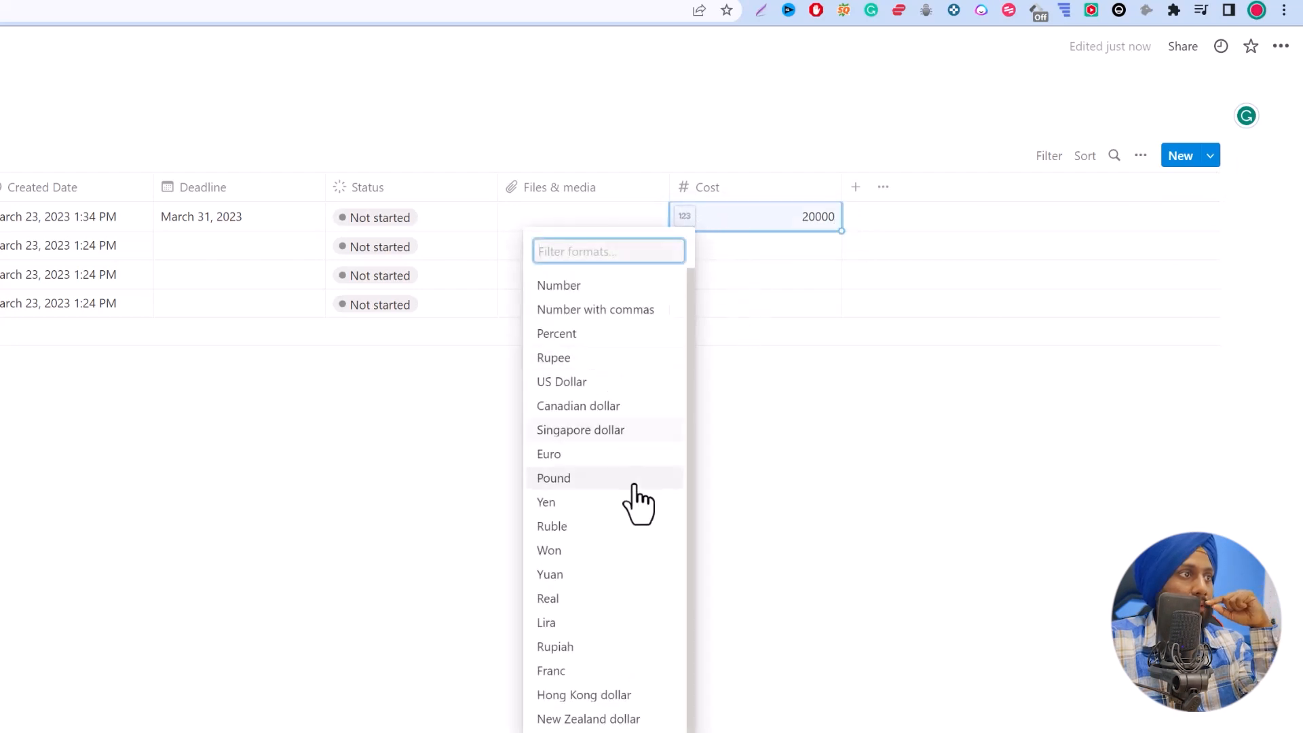
type("ru")
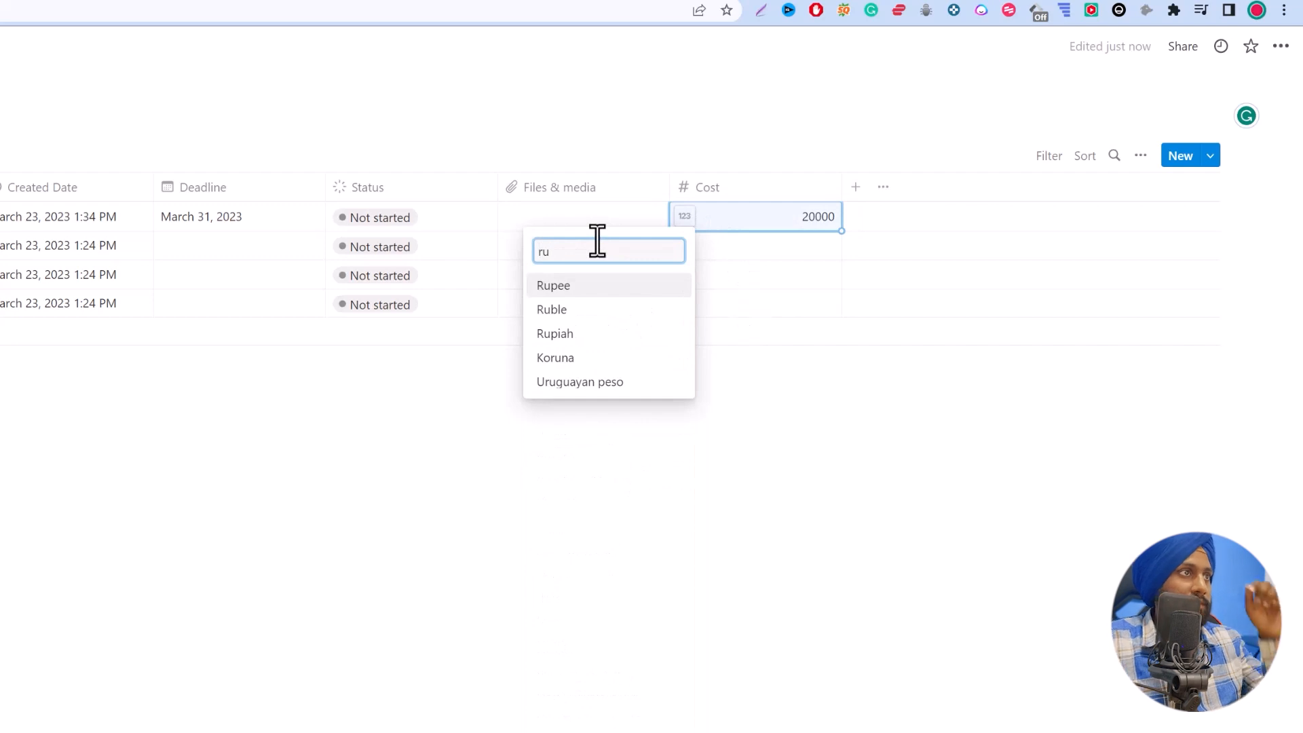
left_click(604, 287)
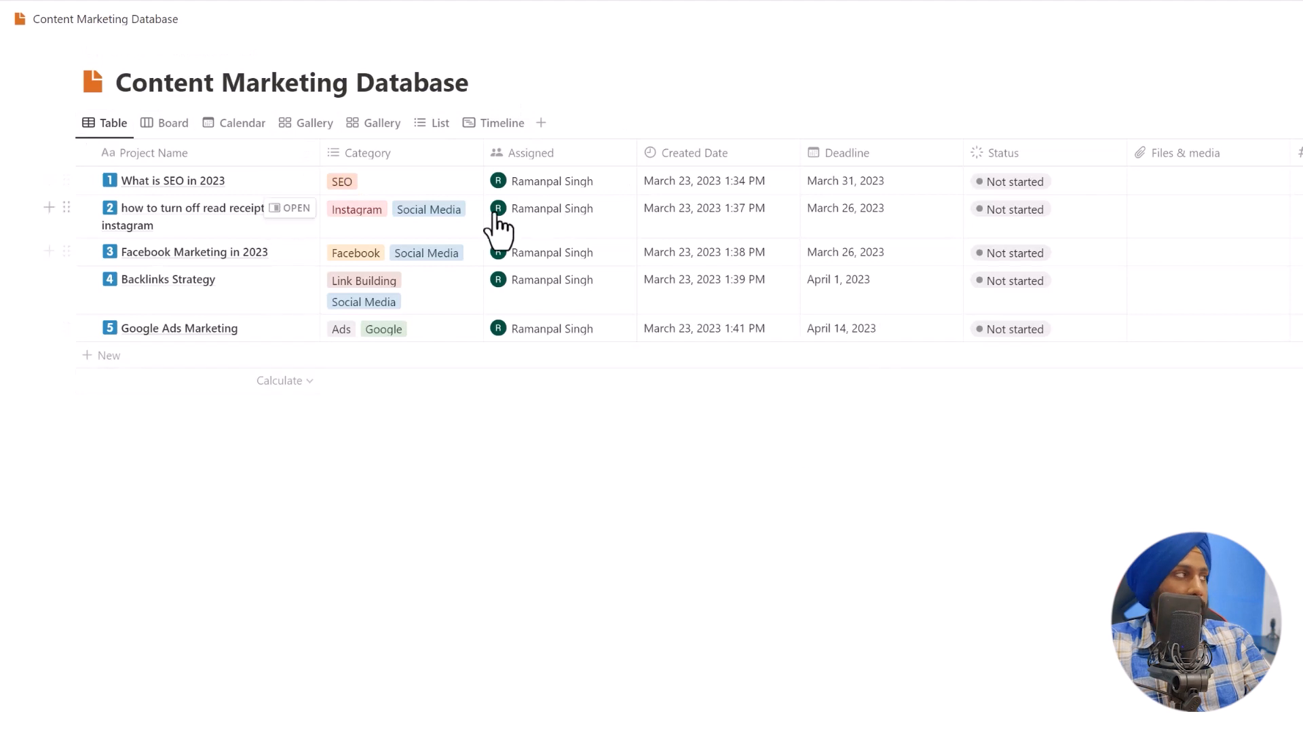
Compare the projects in the Table view with the category-grouped Board view.
left_click(163, 126)
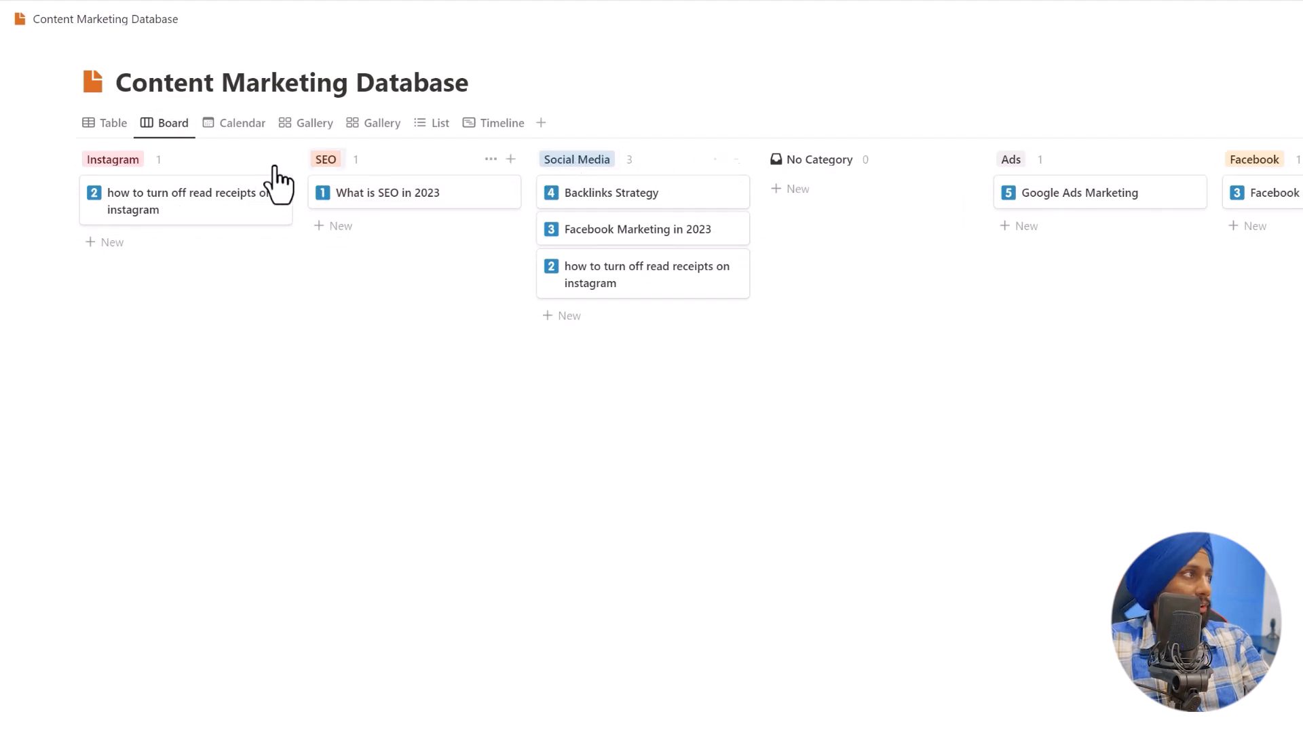
left_click(103, 125)
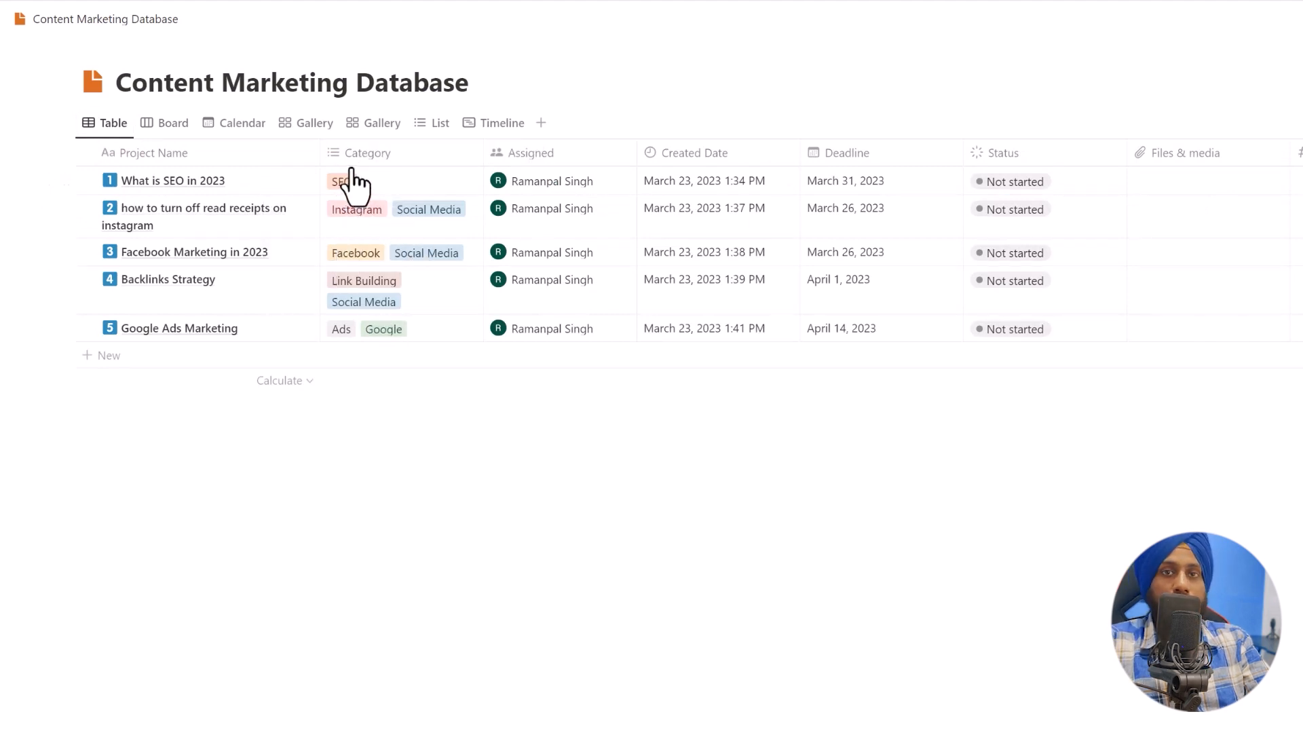
left_click(156, 124)
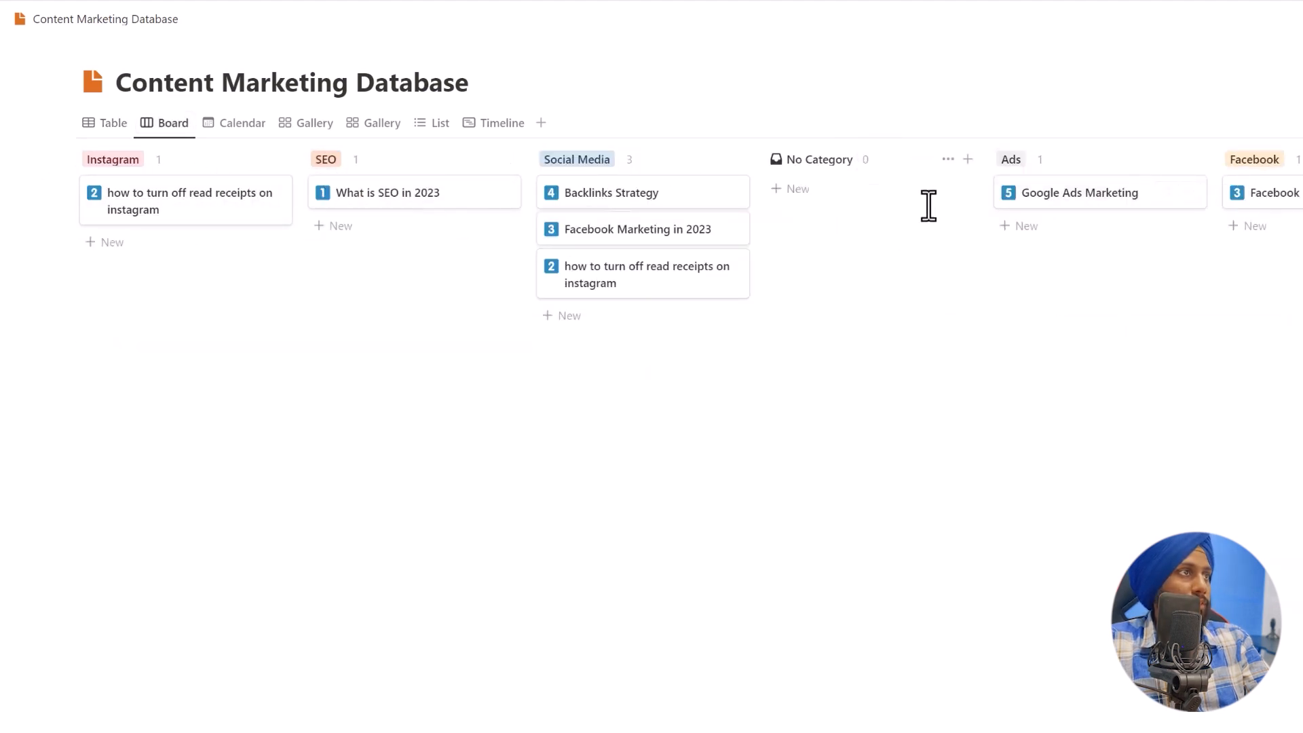
scroll(798, 201, "right", 9)
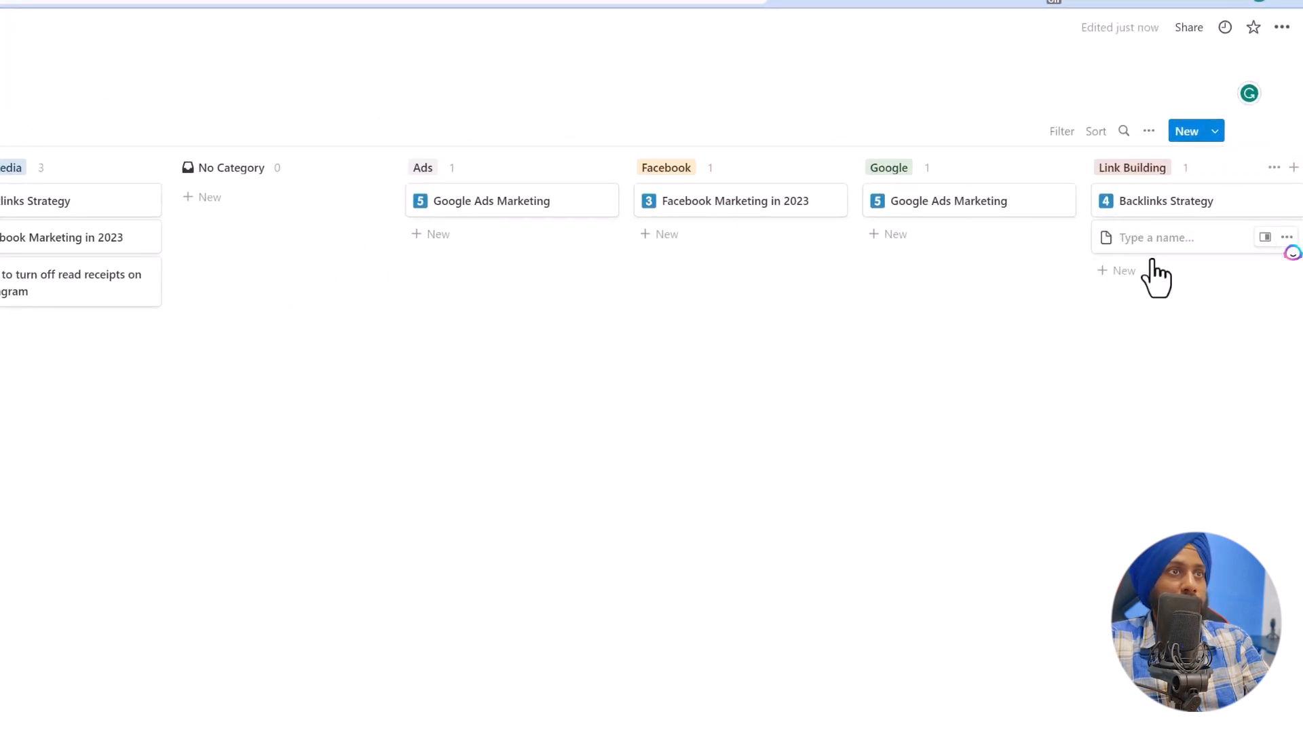
left_click(1151, 343)
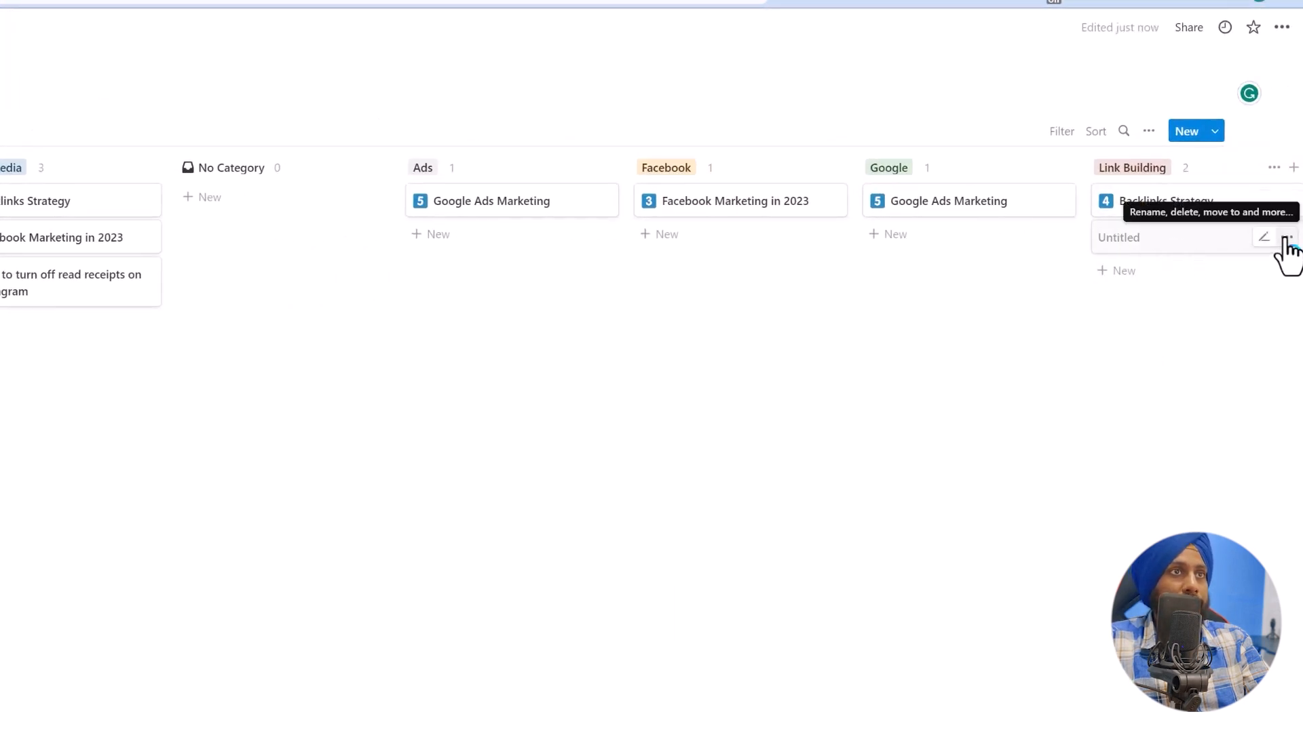
left_click(1287, 239)
left_click(1134, 291)
Compare the project categories and statuses in the Table view with the Board view's grouping.
left_click(1143, 133)
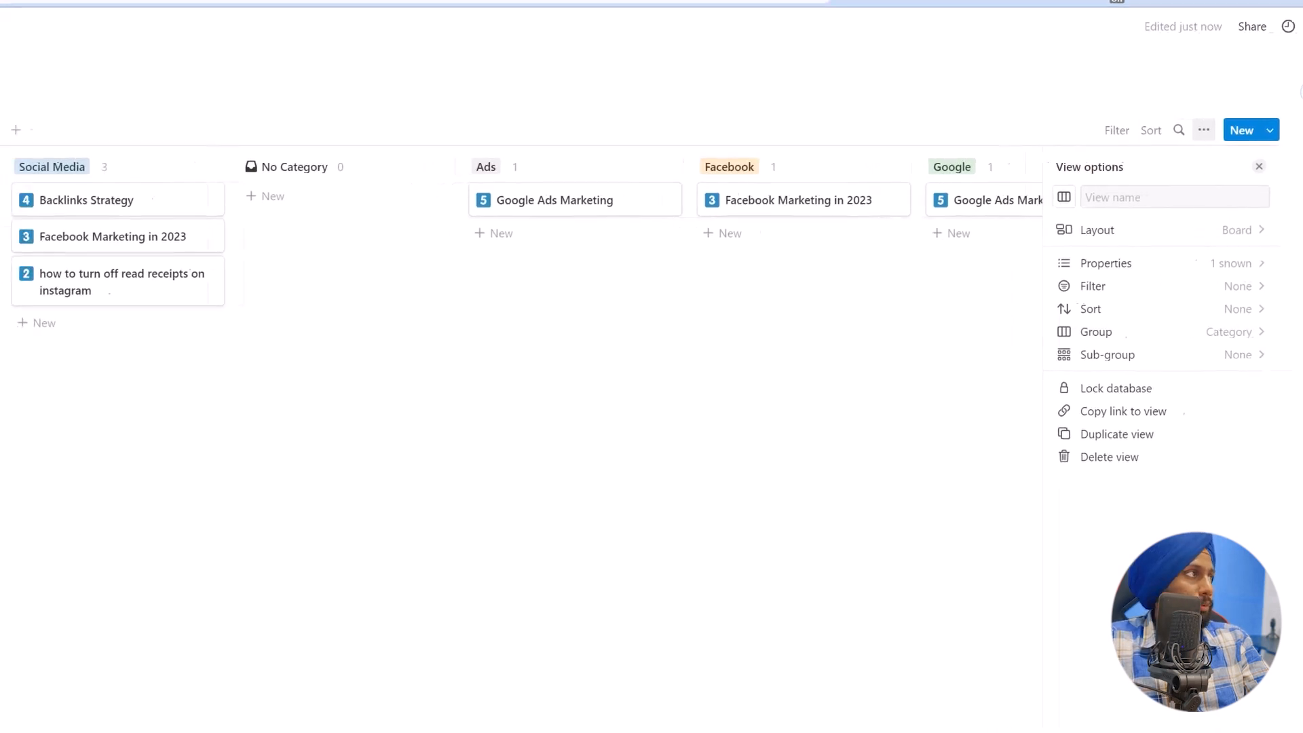
left_click(102, 124)
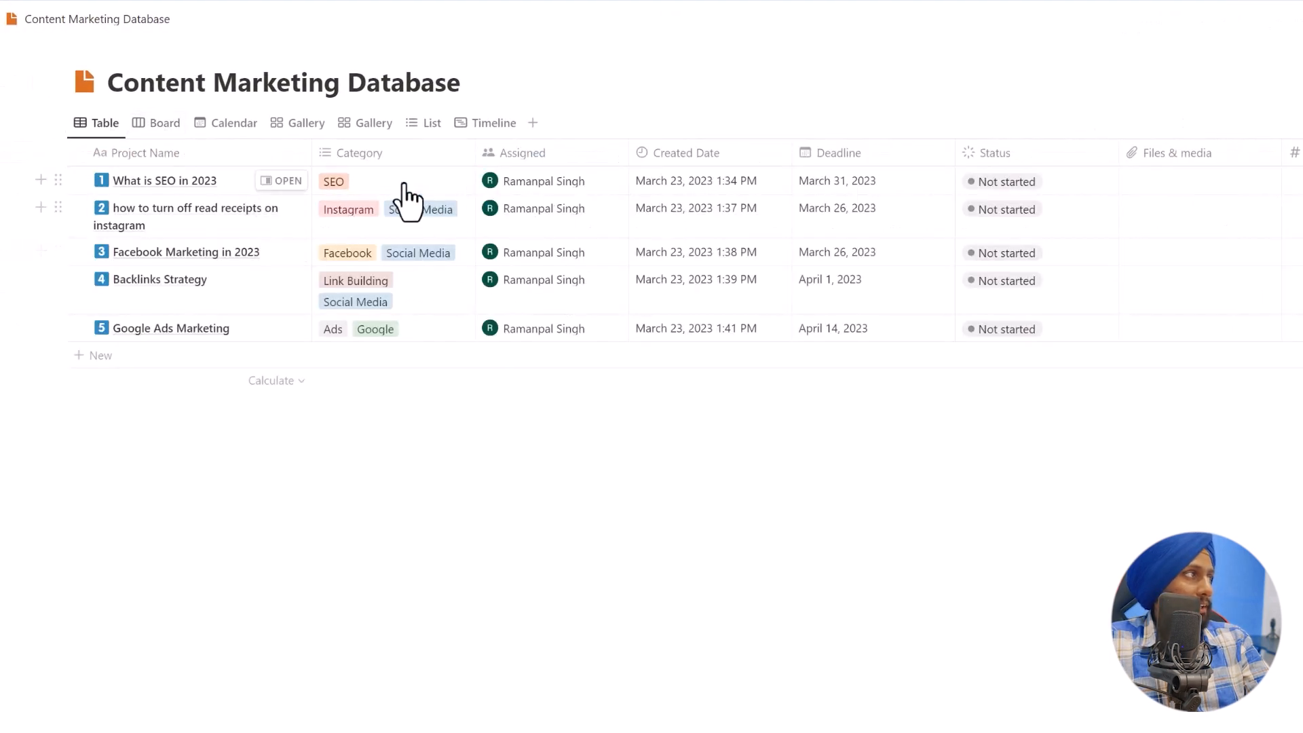
left_click(167, 127)
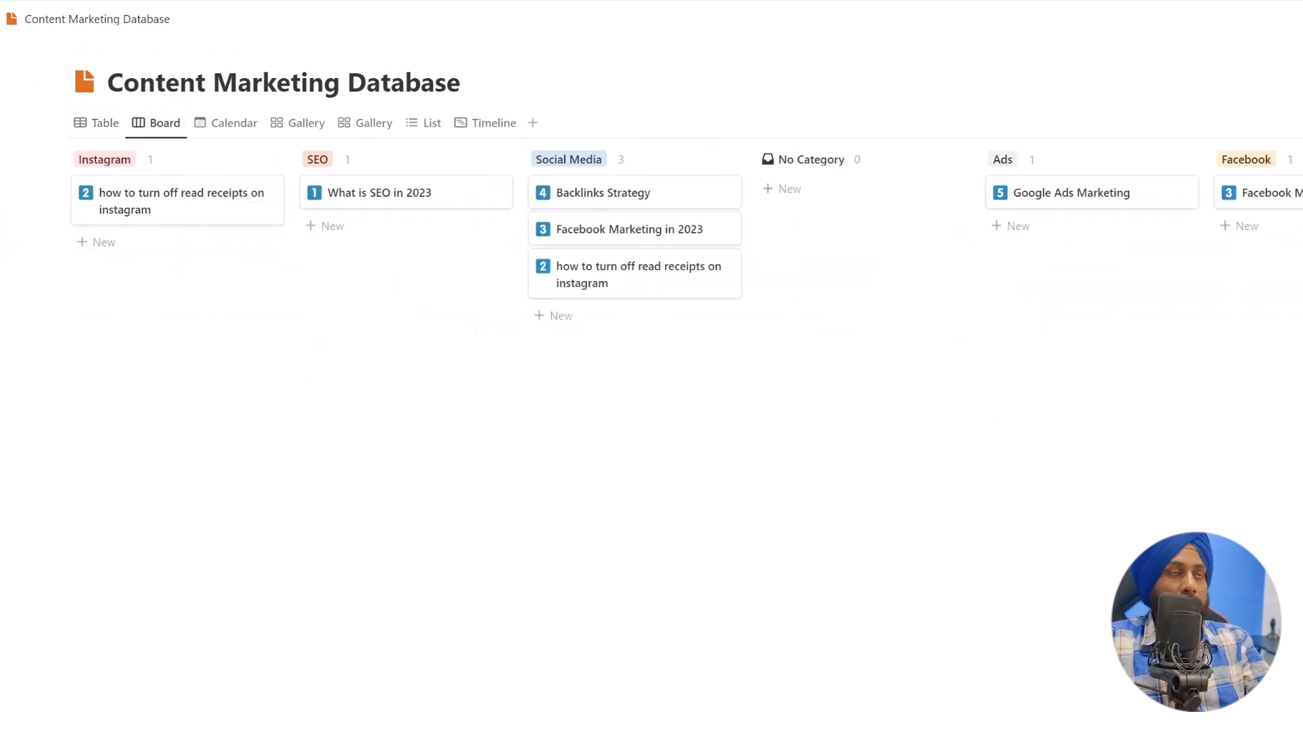
left_click(90, 126)
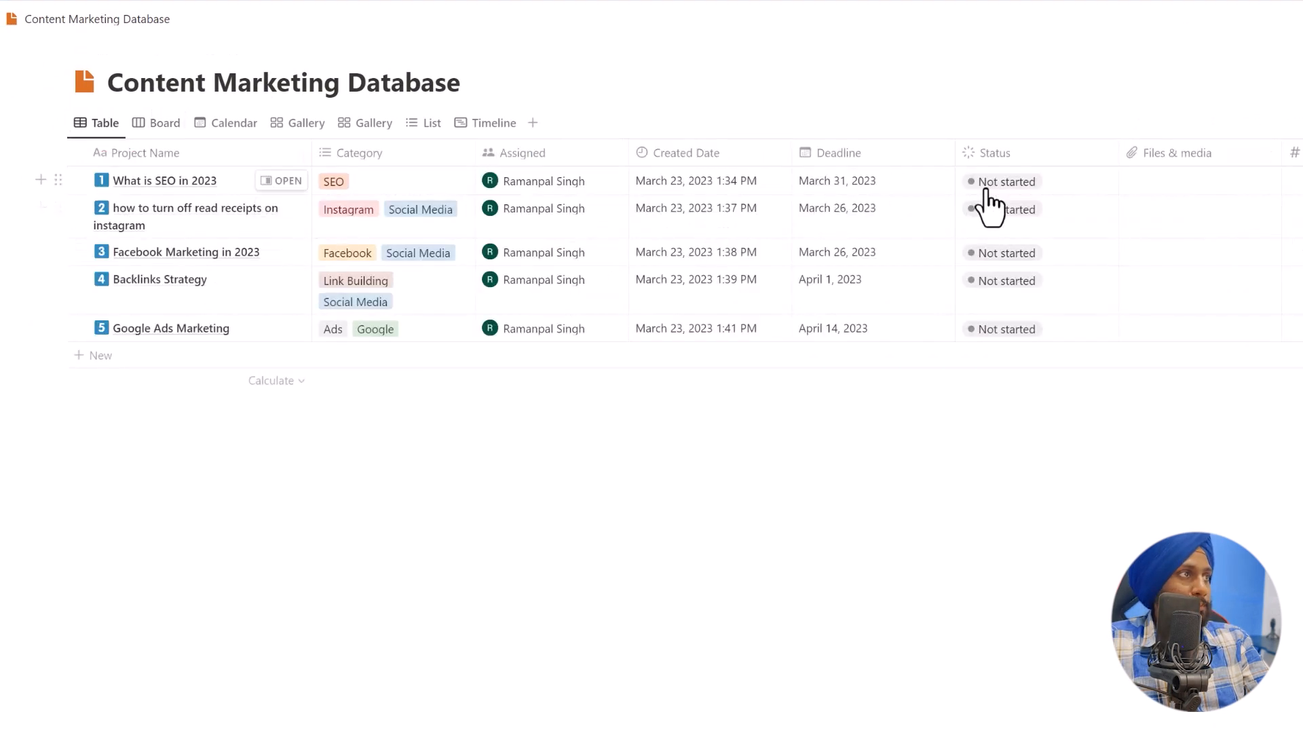
left_click(166, 126)
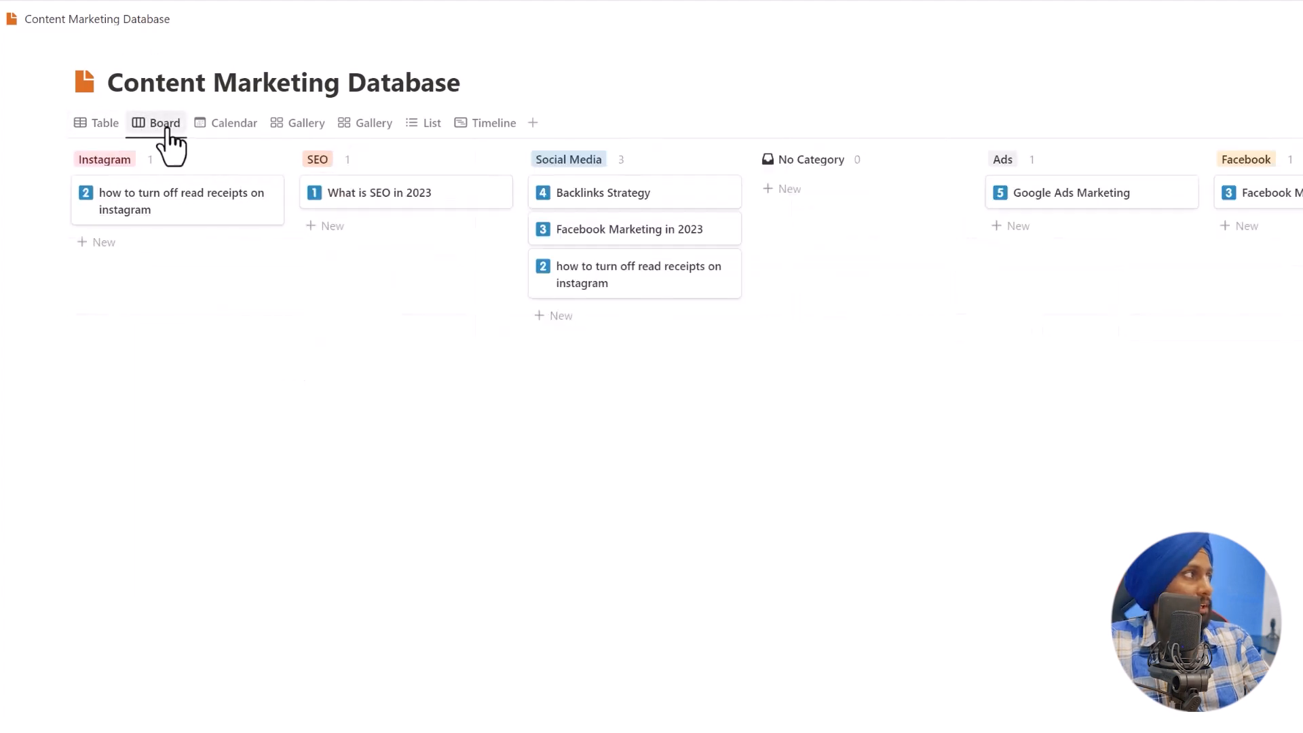
Group the Board view by Status.
left_click(1141, 124)
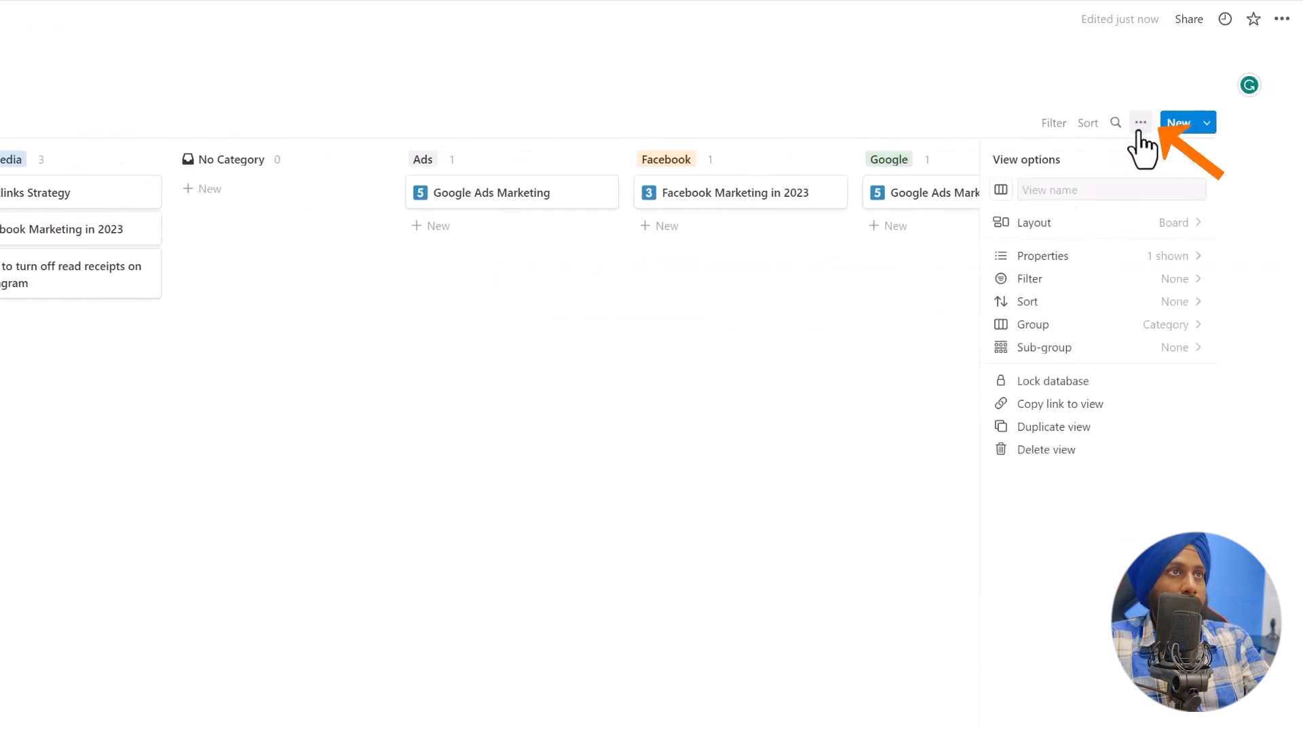
left_click(1068, 327)
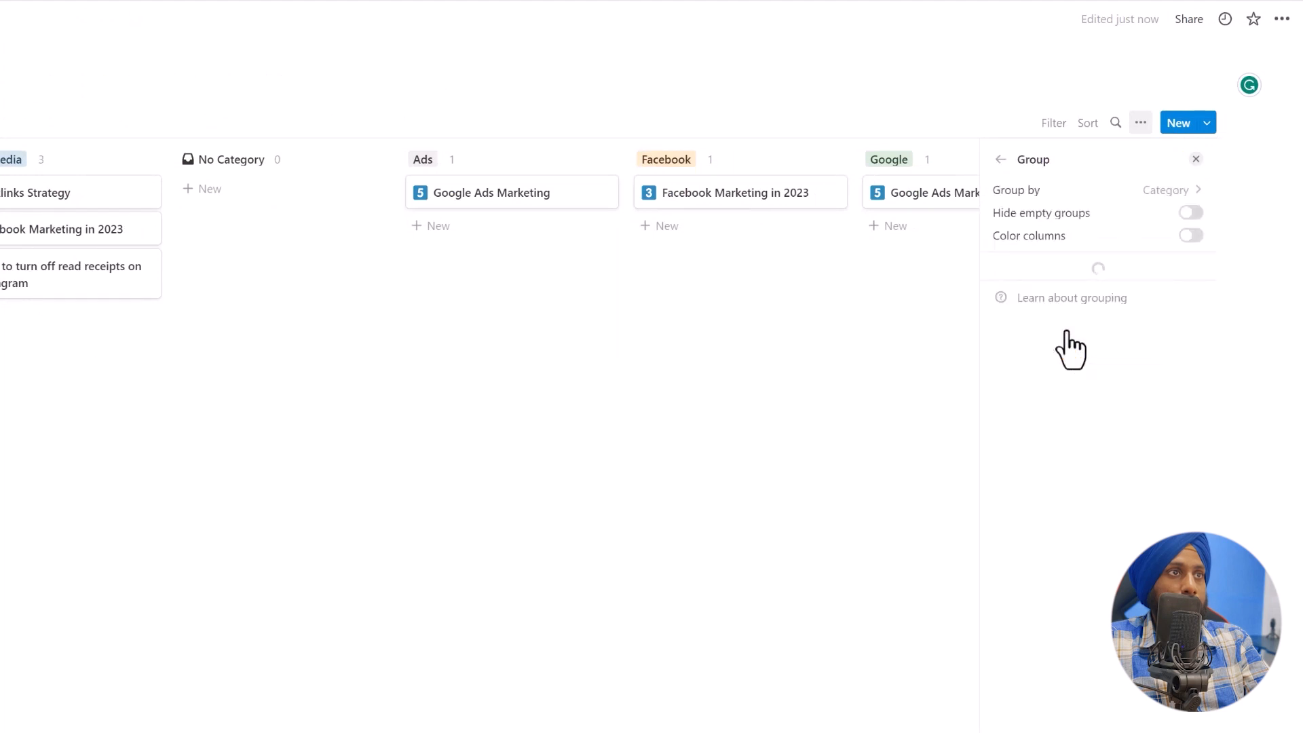
left_click(1120, 193)
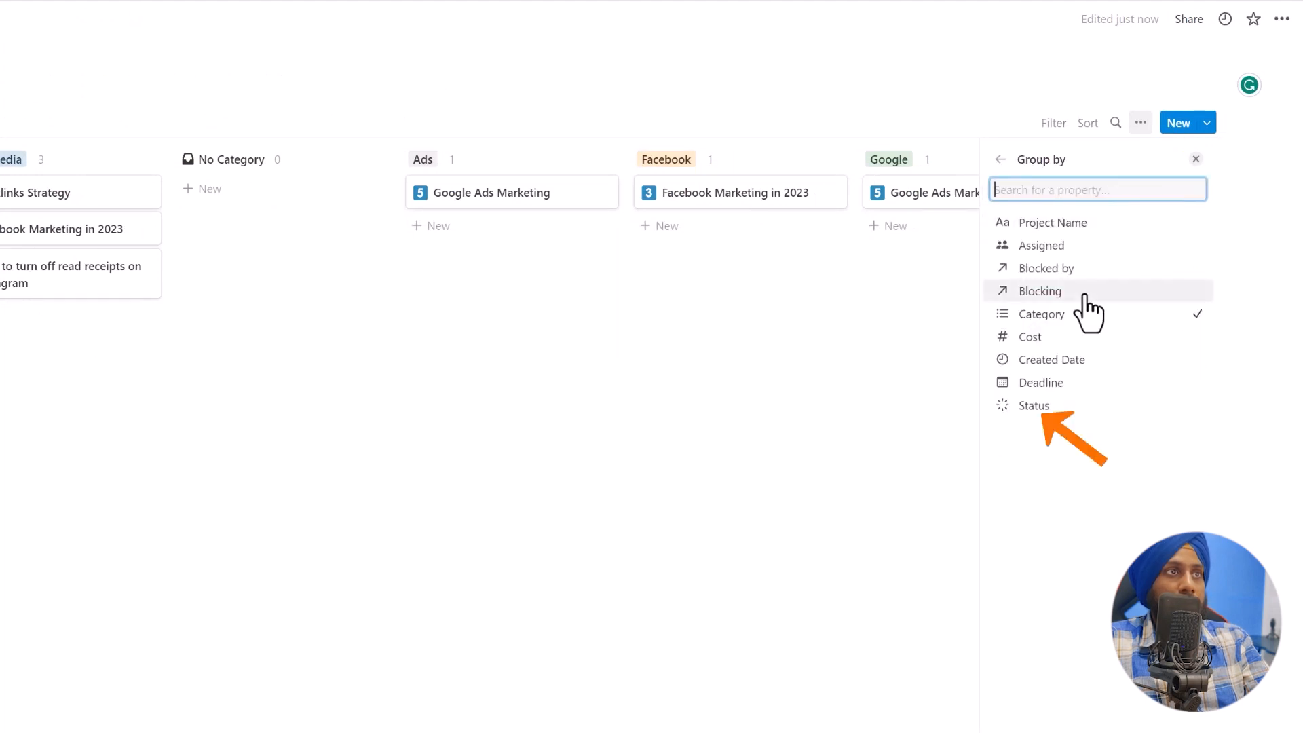
left_click(1069, 405)
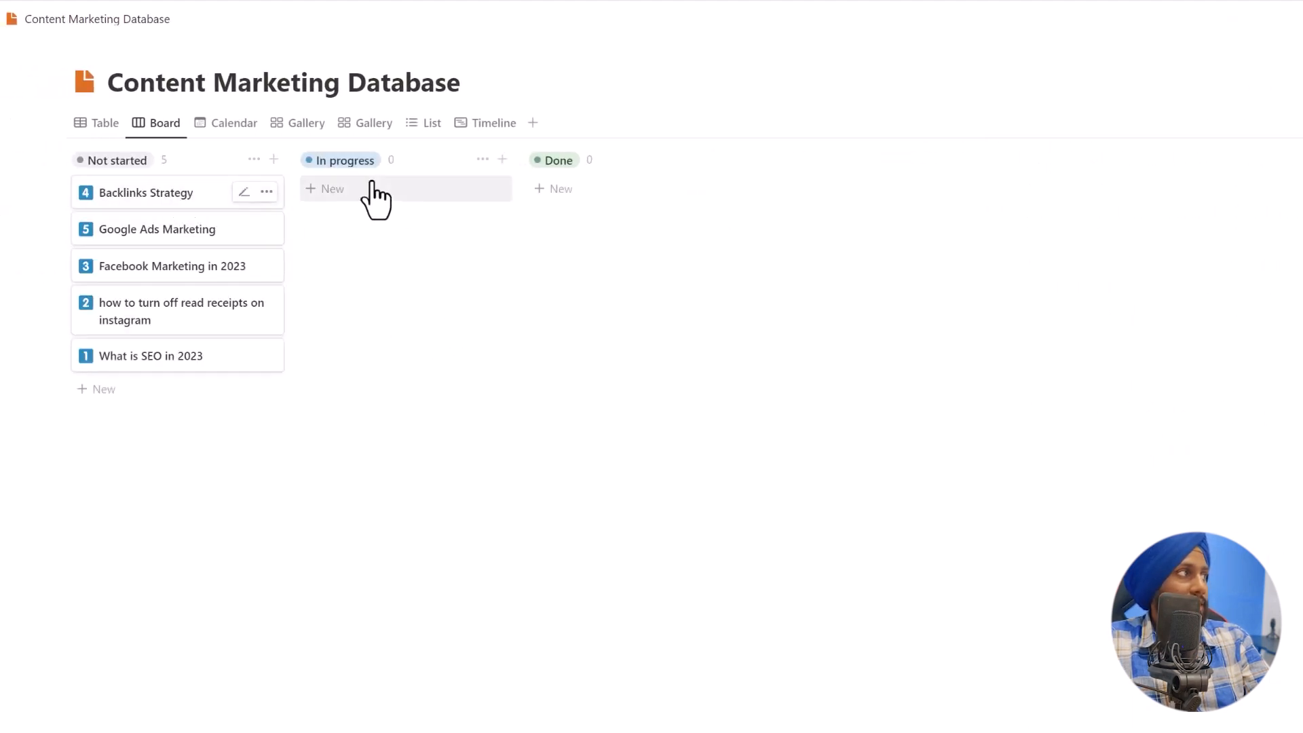
Move the Backlinks Strategy card from Not started to In progress and check its status in the Table view.
left_click_drag(107, 198, 366, 204)
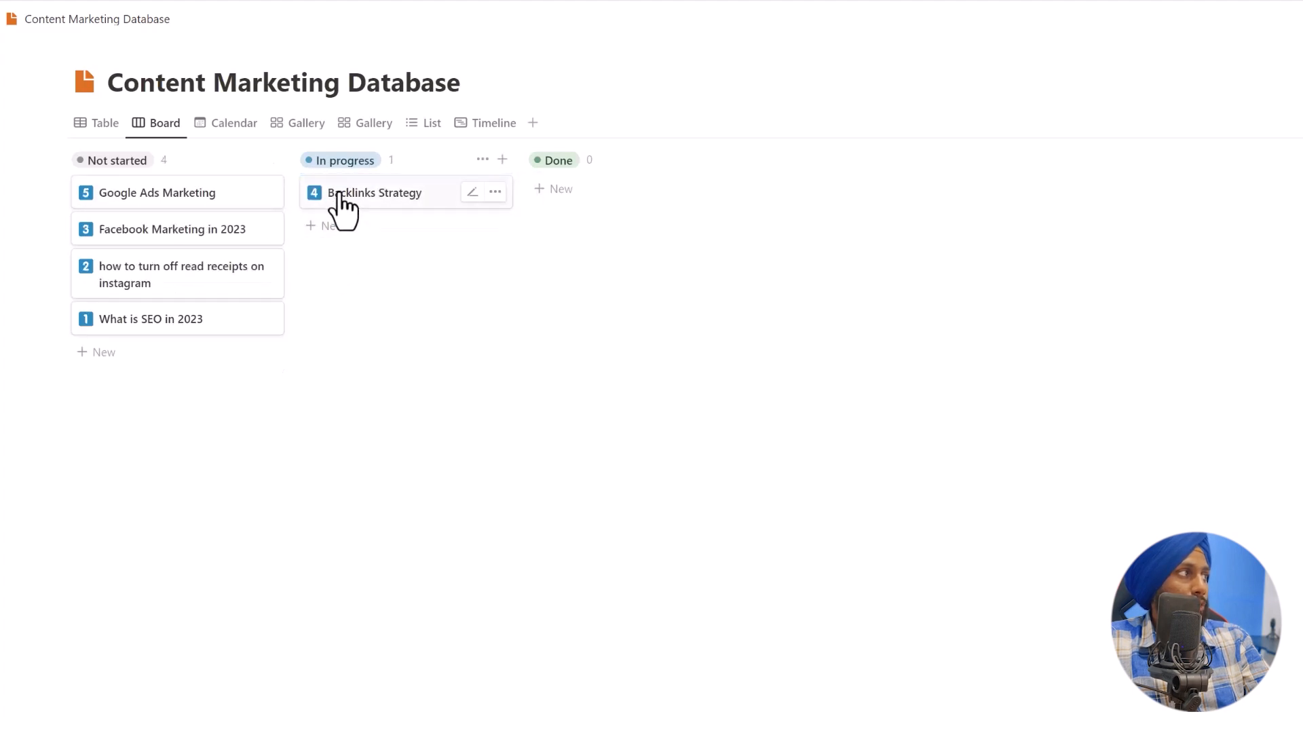
left_click(92, 123)
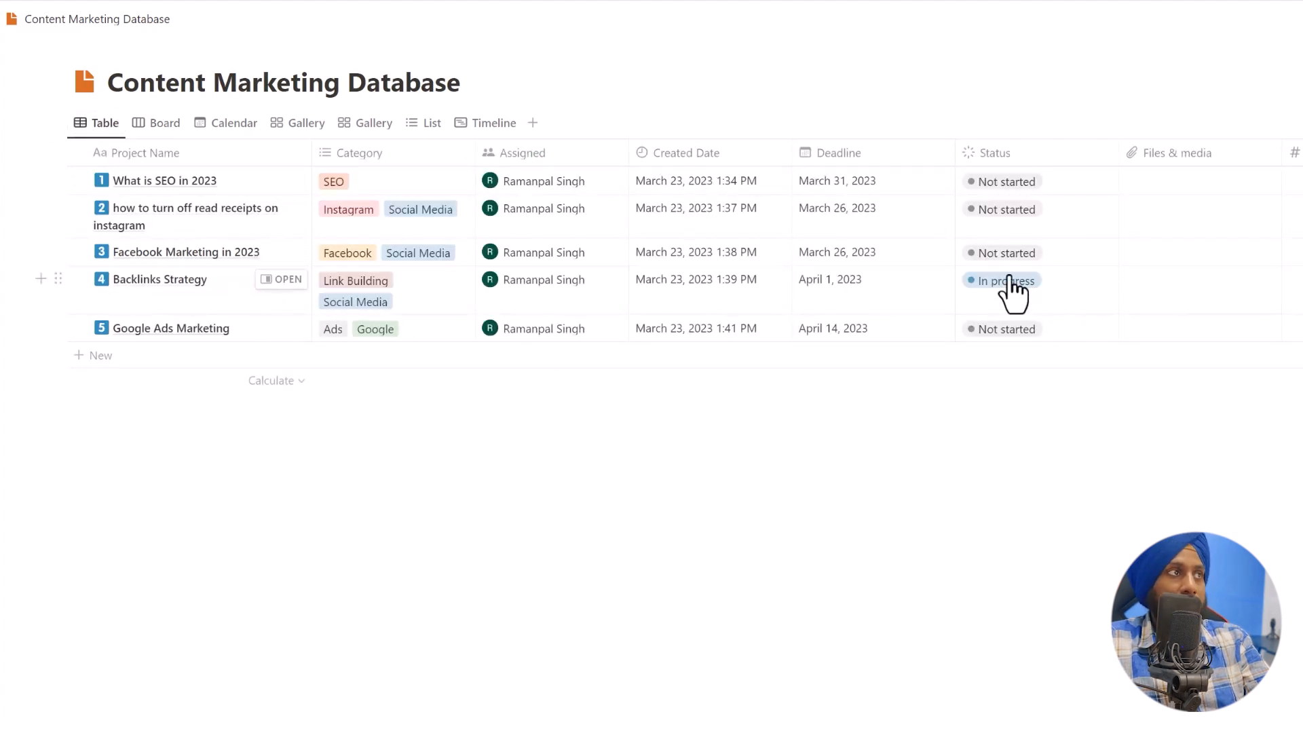
left_click(163, 127)
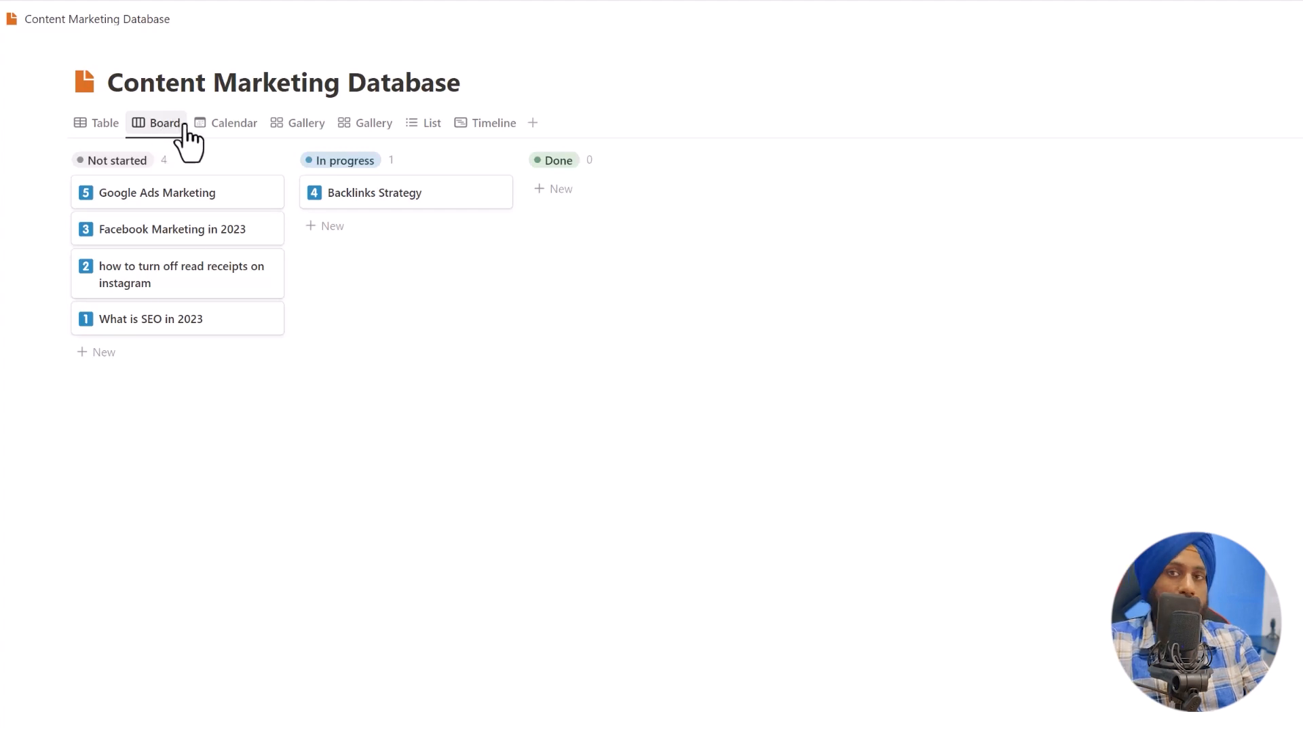
Review the projects in the Calendar view, then add a blank project from the March 25 cell and close its page.
left_click(239, 124)
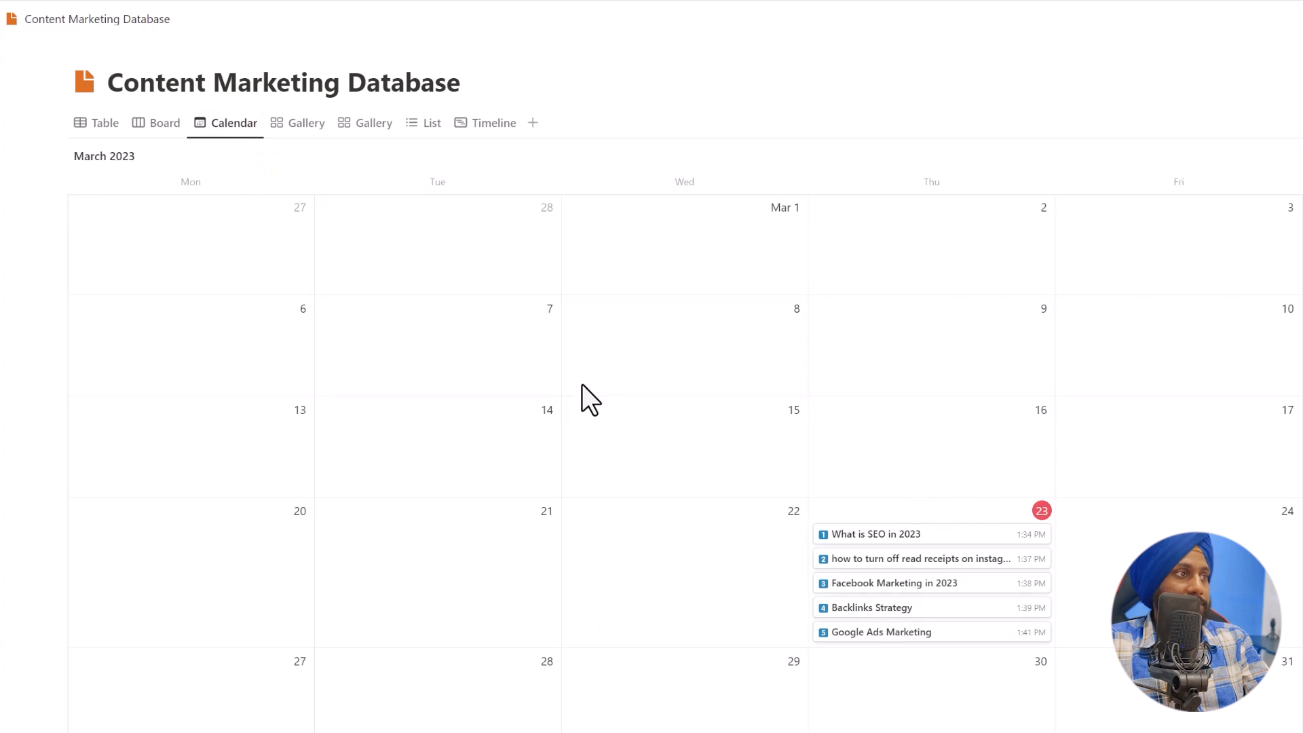
scroll(729, 624, "down", 7)
scroll(754, 635, "down", 4)
scroll(753, 635, "up", 10)
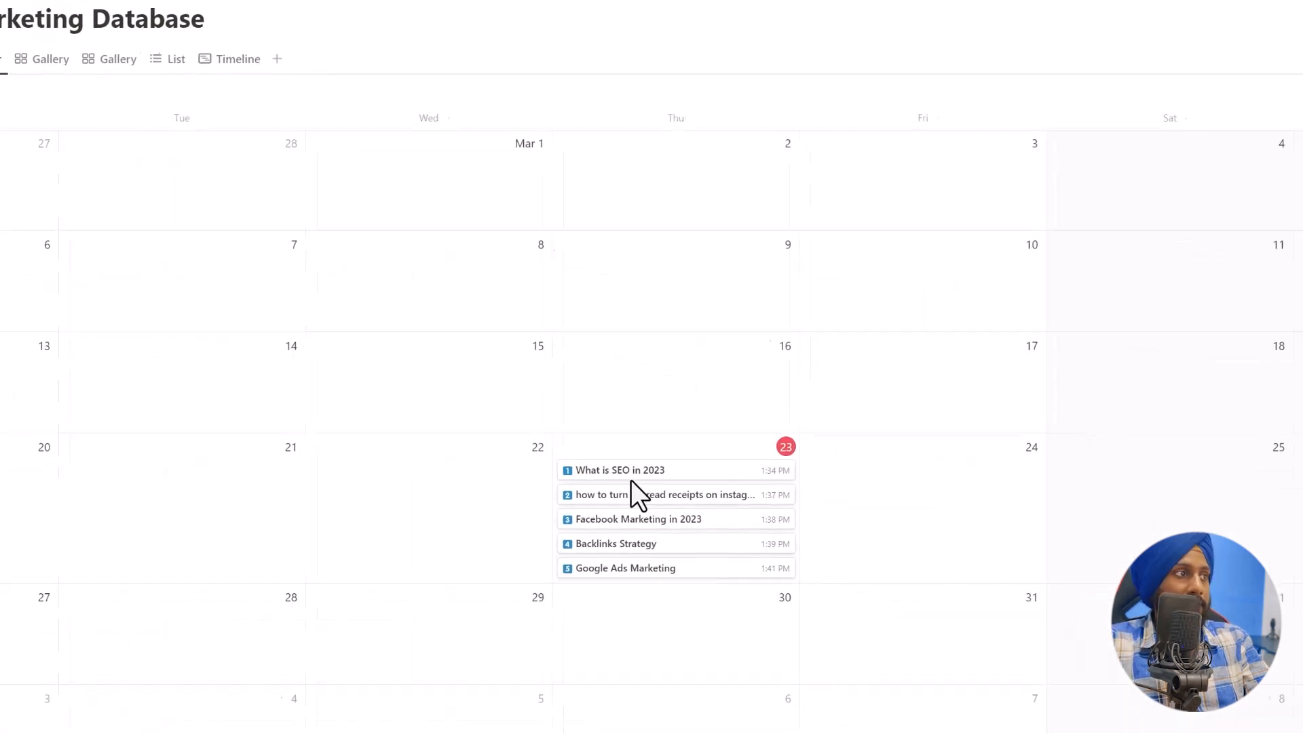
double_click(1194, 456)
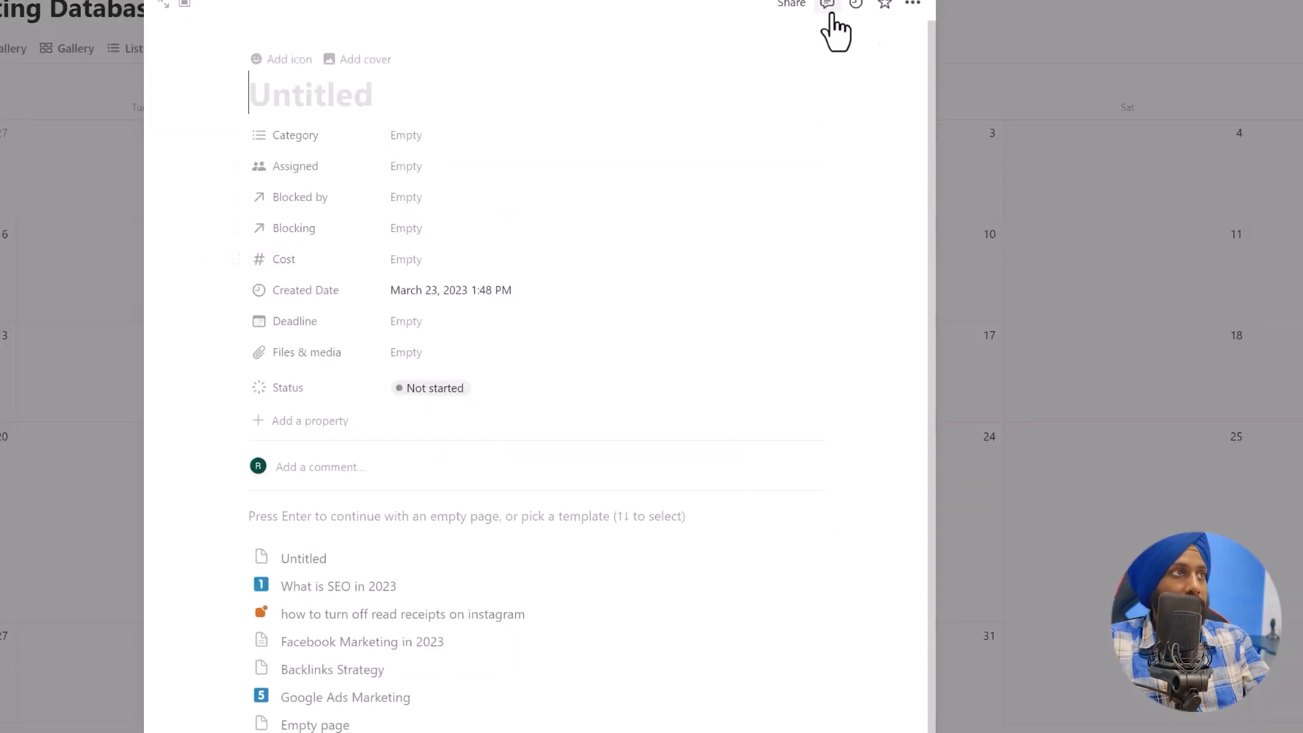
left_click(1081, 90)
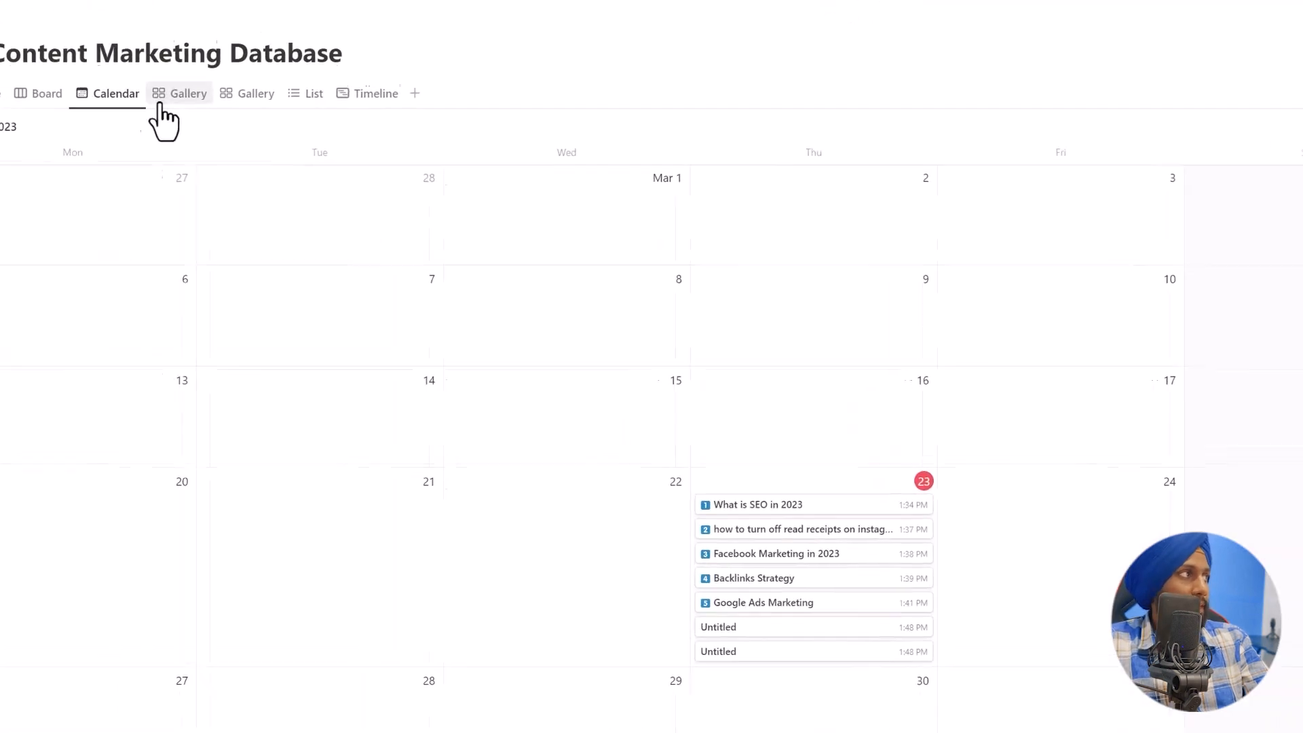
Examine the first Gallery view and the cover, properties and body image of the "What is SEO in 2023" page.
left_click(162, 103)
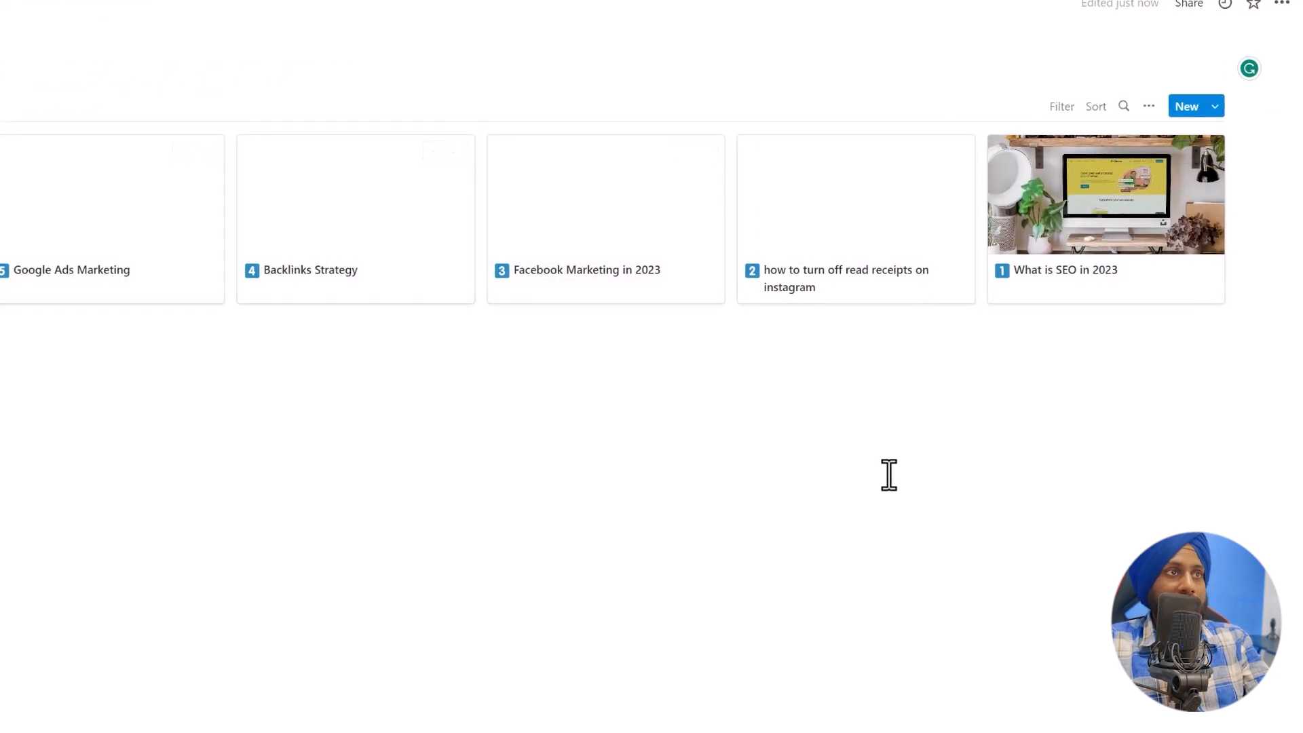
left_click(1167, 194)
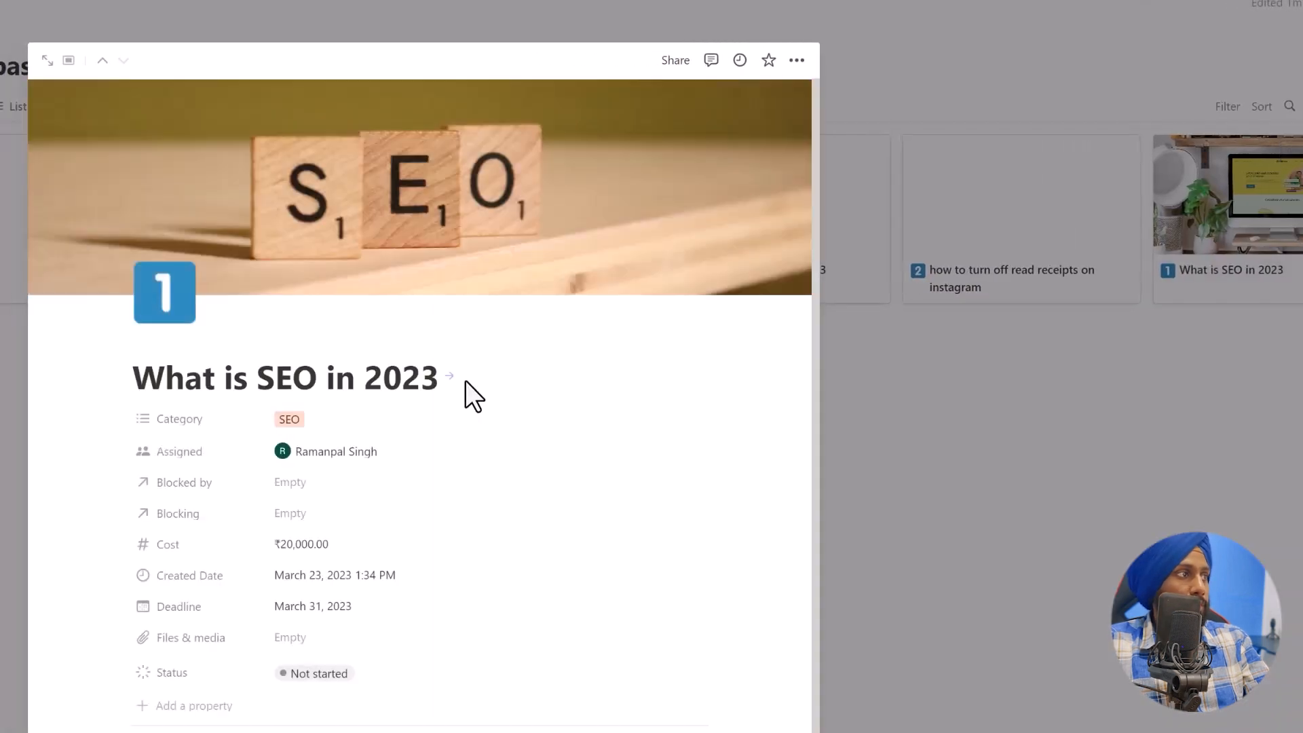
scroll(466, 381, "down", 1)
scroll(483, 218, "up", 1)
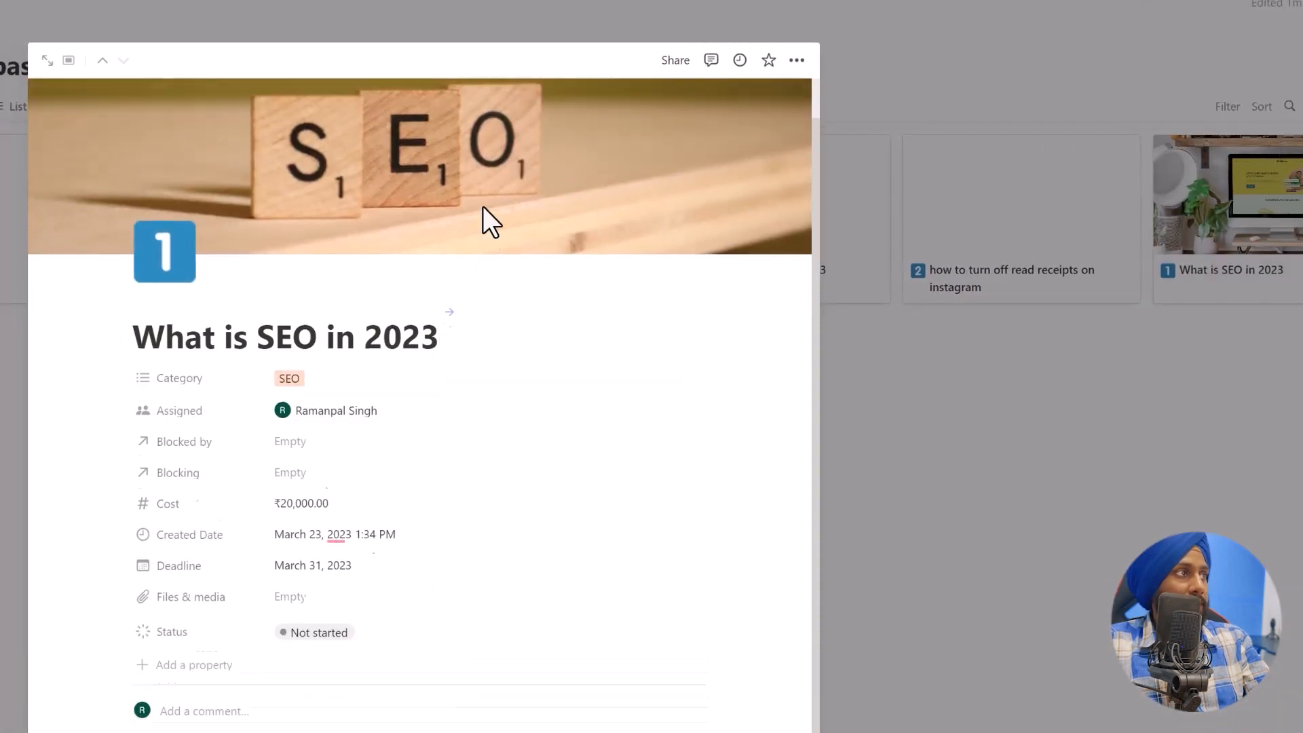
scroll(338, 333, "down", 4)
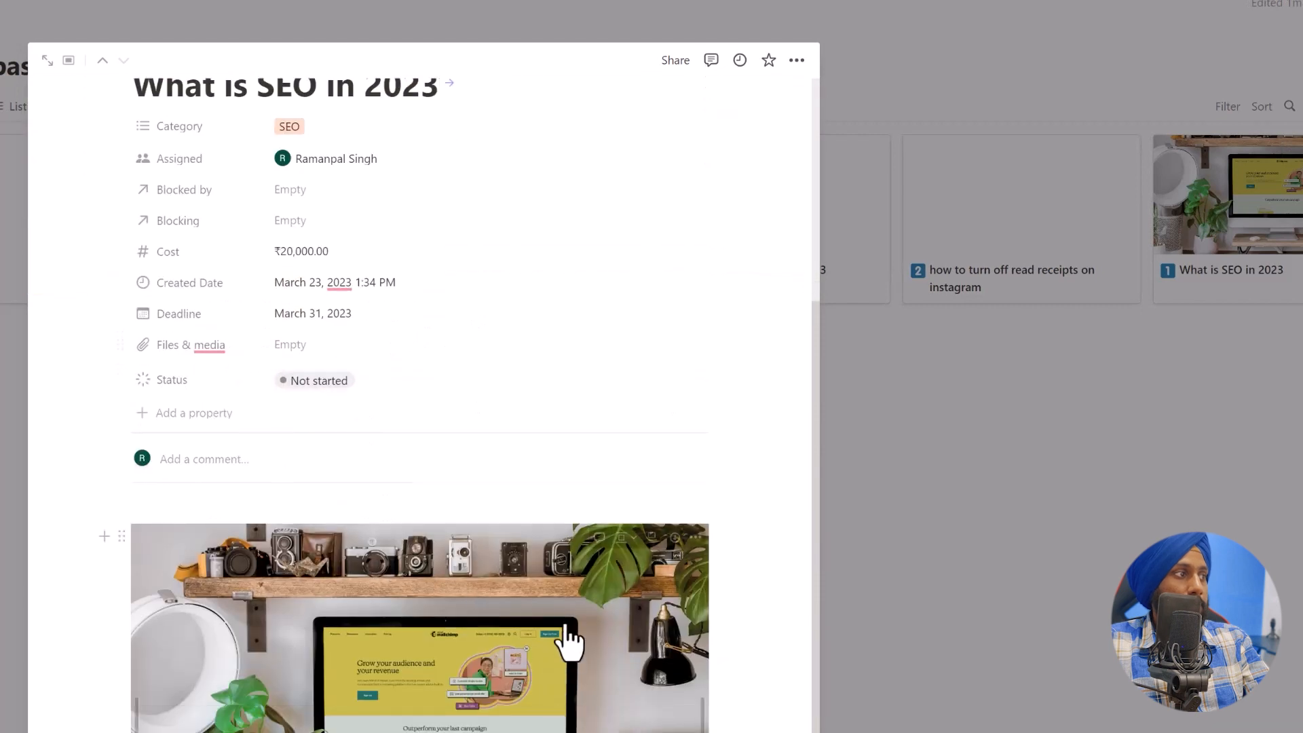
left_click(1064, 535)
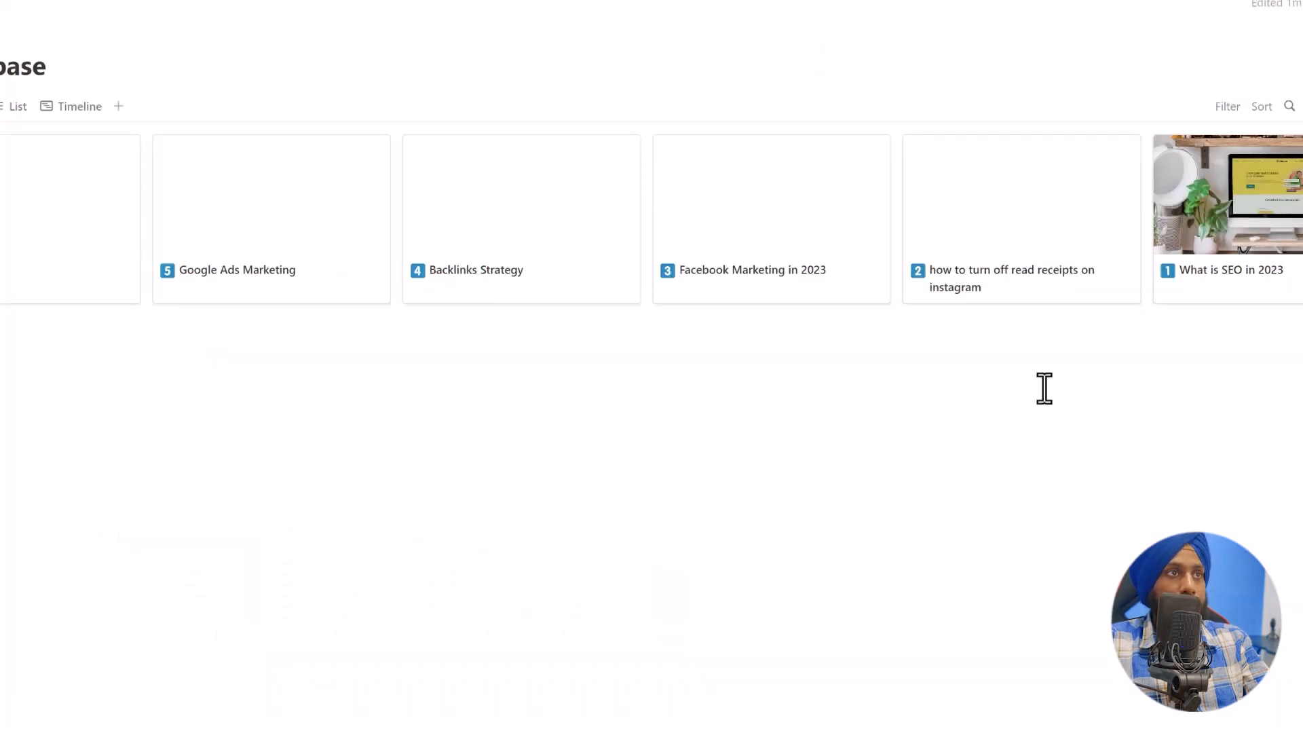
Insert an Unsplash image found by searching "instagra" into the body of the "how to turn off read receipts on instagram" page.
left_click(941, 245)
scroll(169, 489, "down", 4)
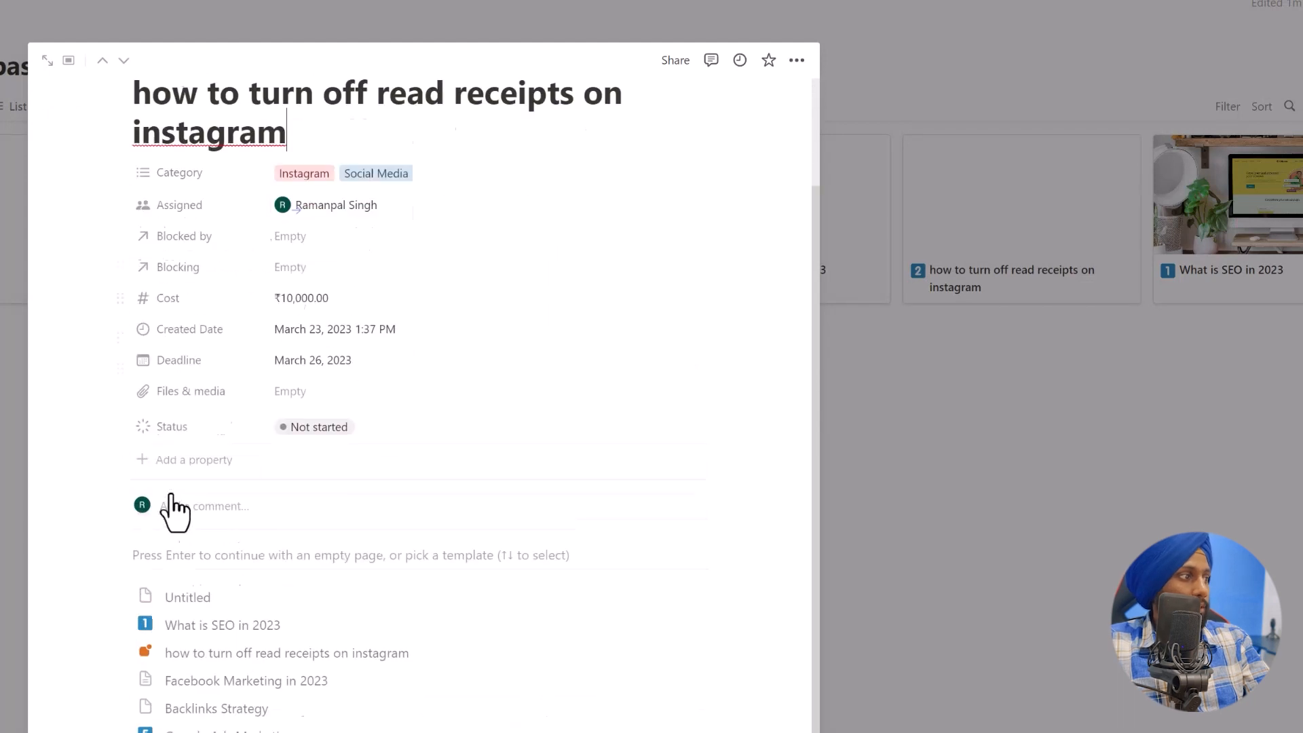
left_click(208, 680)
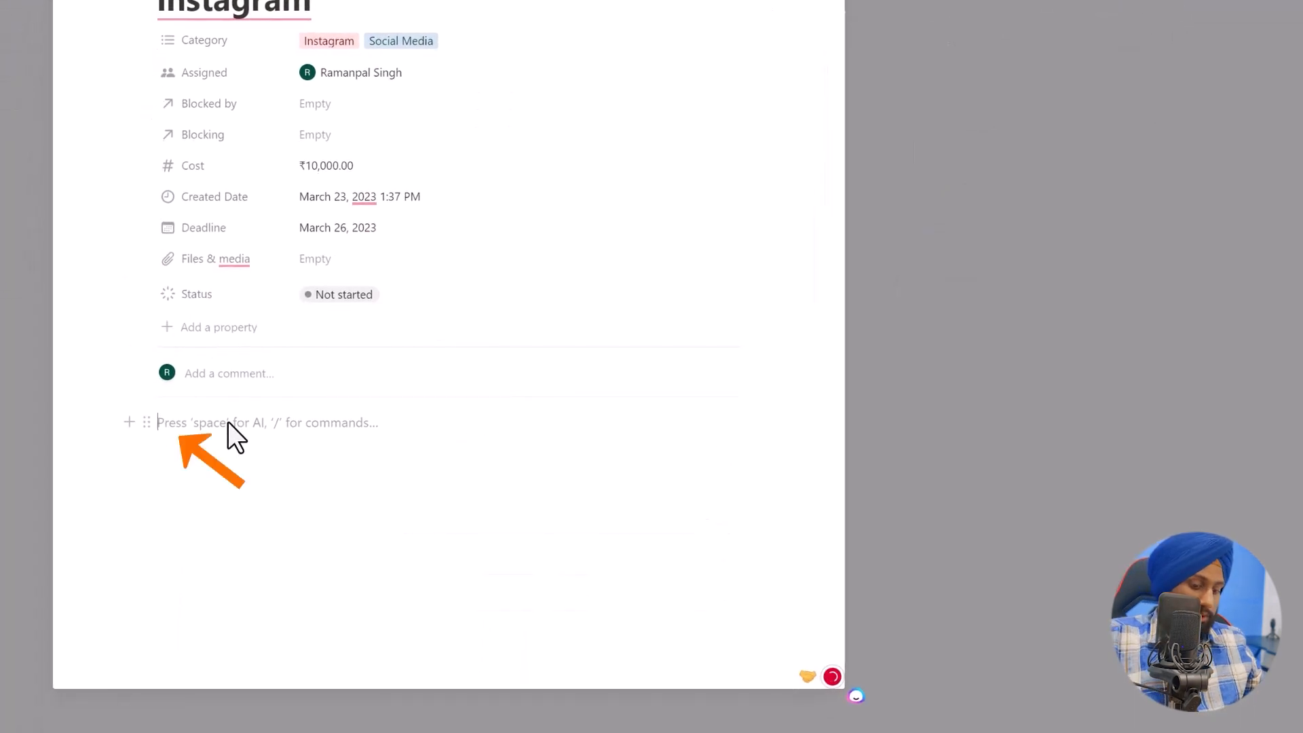
type("/ima")
key("Return")
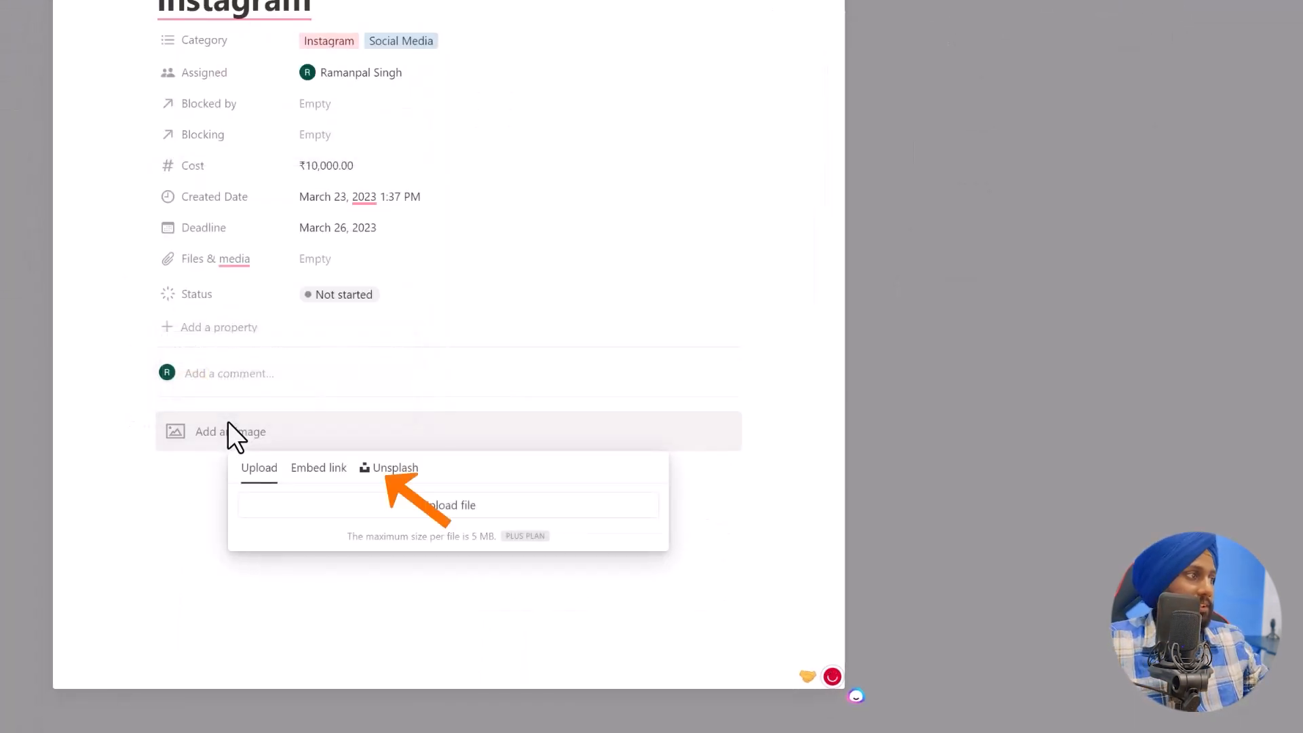
left_click(370, 468)
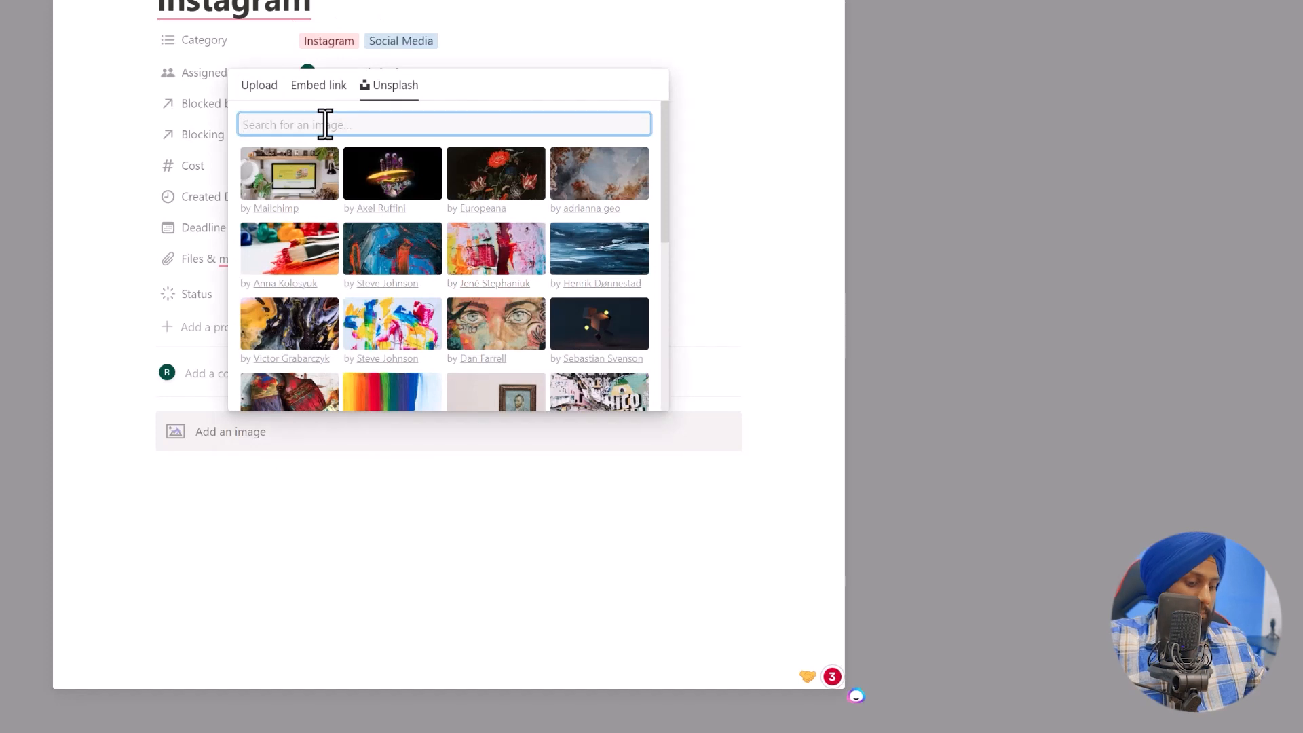
type("instagra")
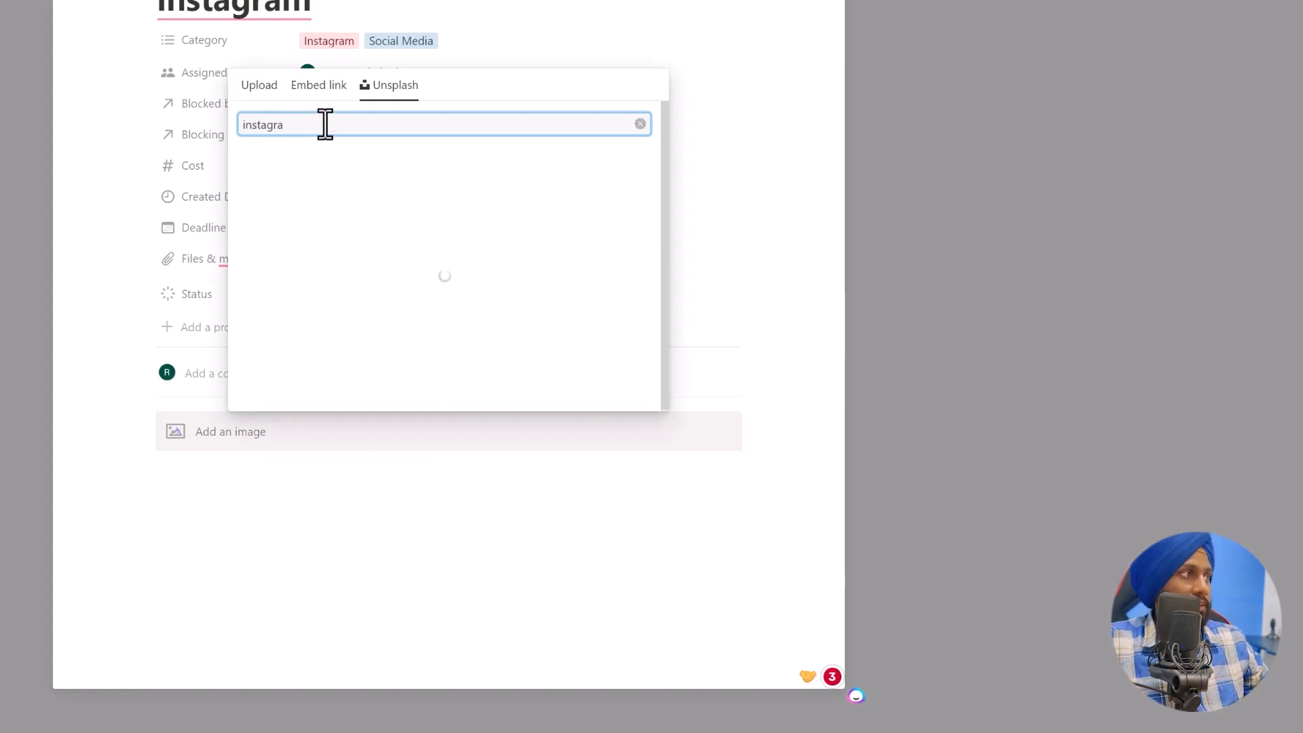
left_click(263, 419)
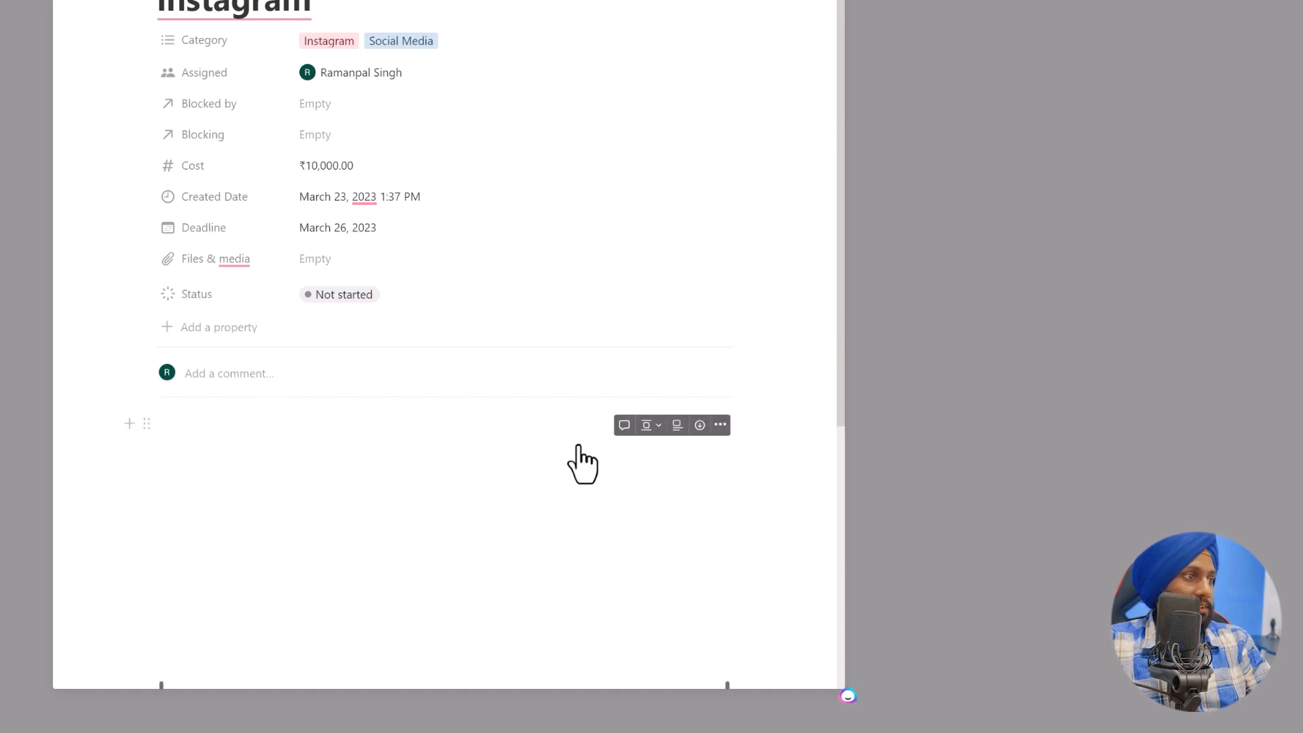
Narrow the inserted image to about three quarters of the page's content width, look it over and return to the gallery.
scroll(575, 467, "down", 4)
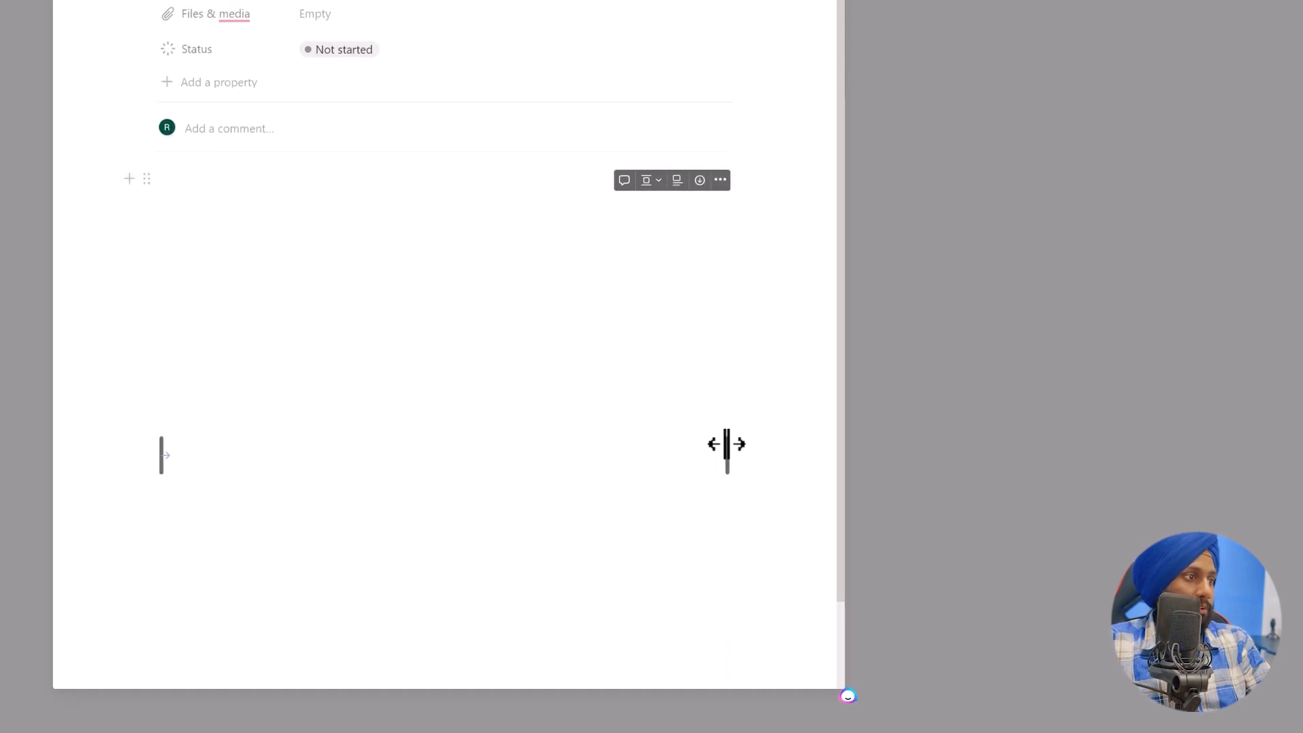
left_click_drag(725, 448, 652, 427)
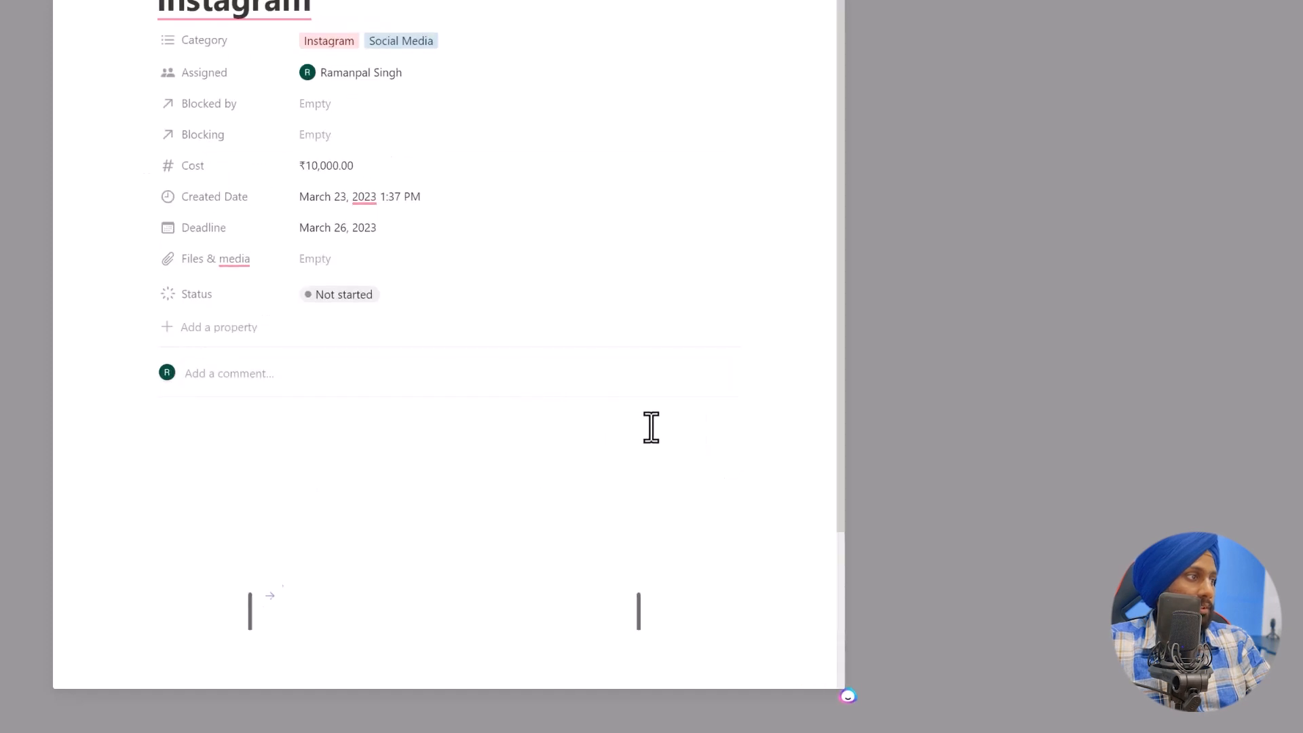
scroll(461, 412, "down", 3)
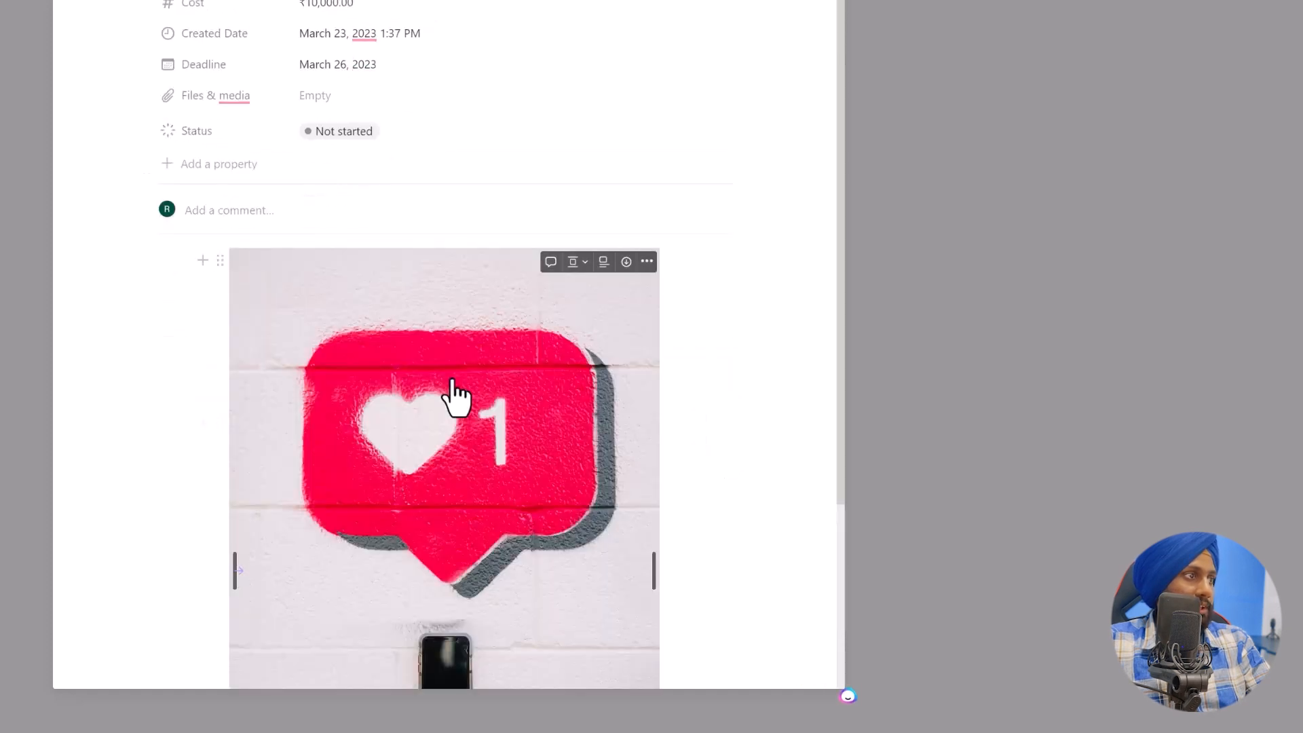
scroll(645, 542, "down", 4)
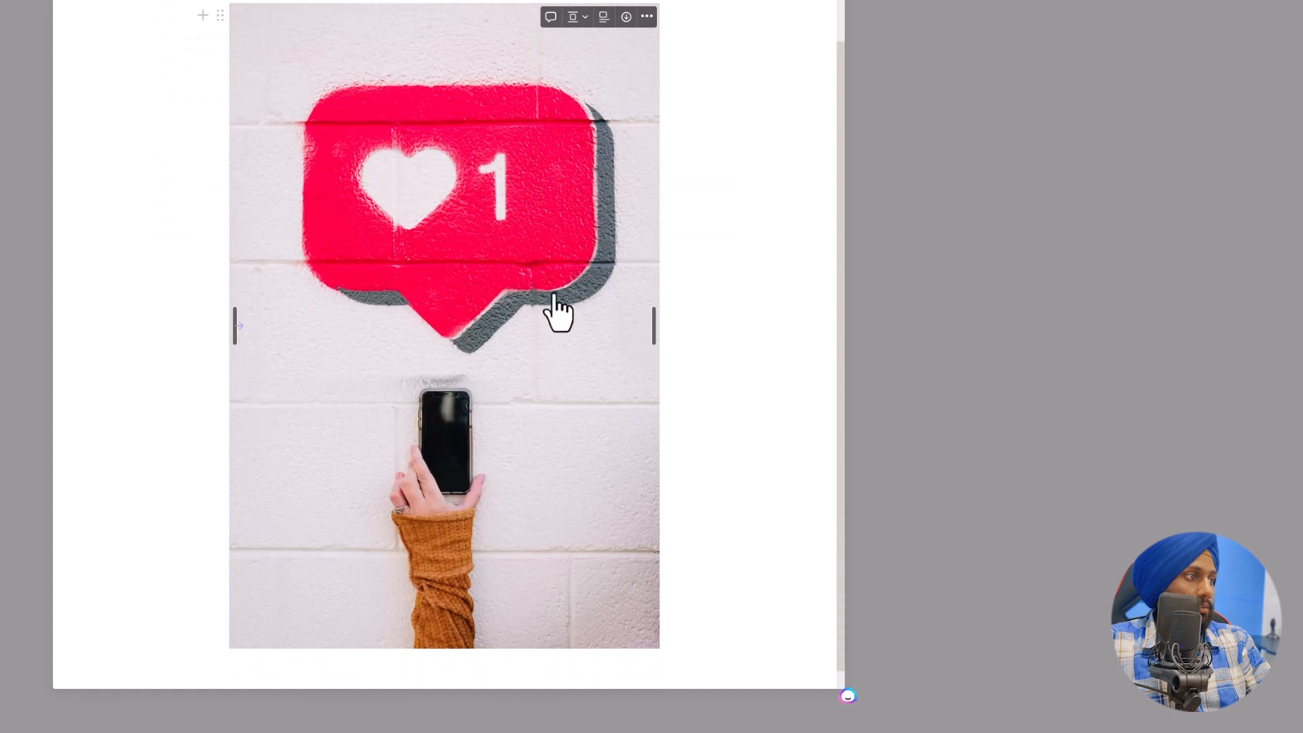
scroll(628, 349, "up", 3)
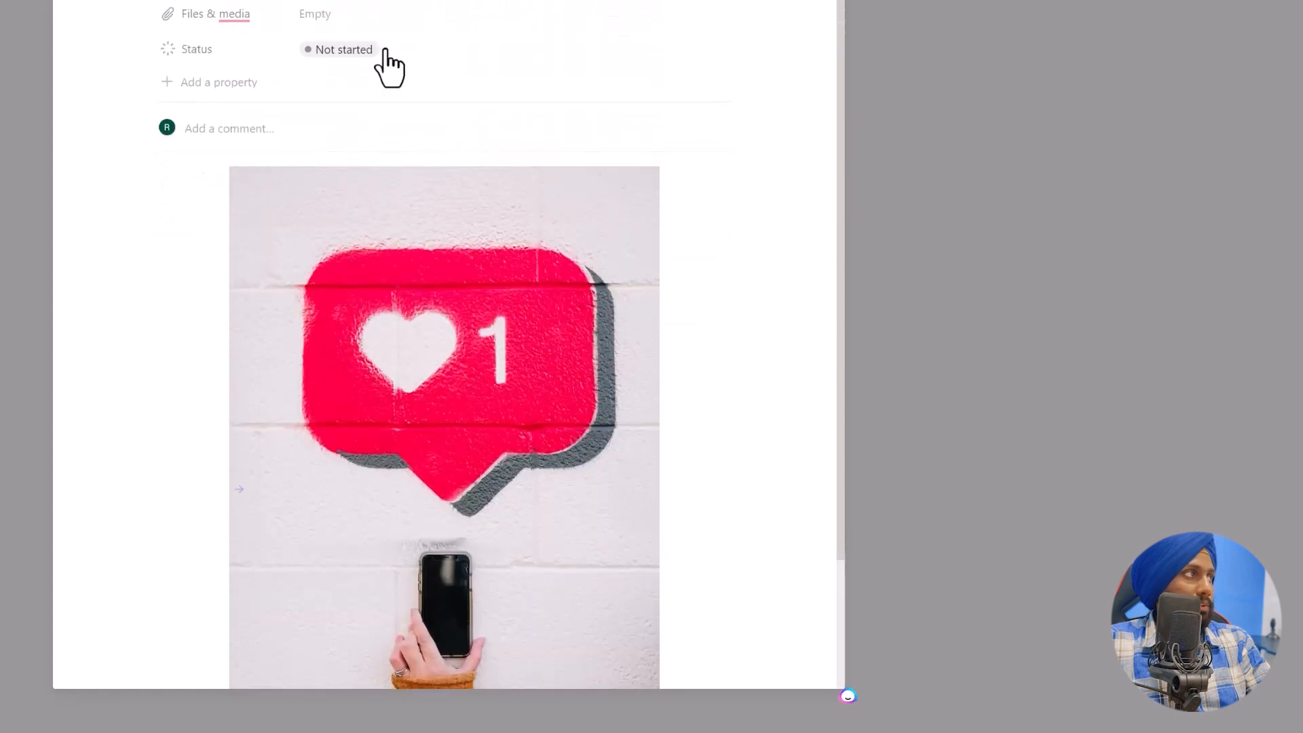
left_click(1007, 163)
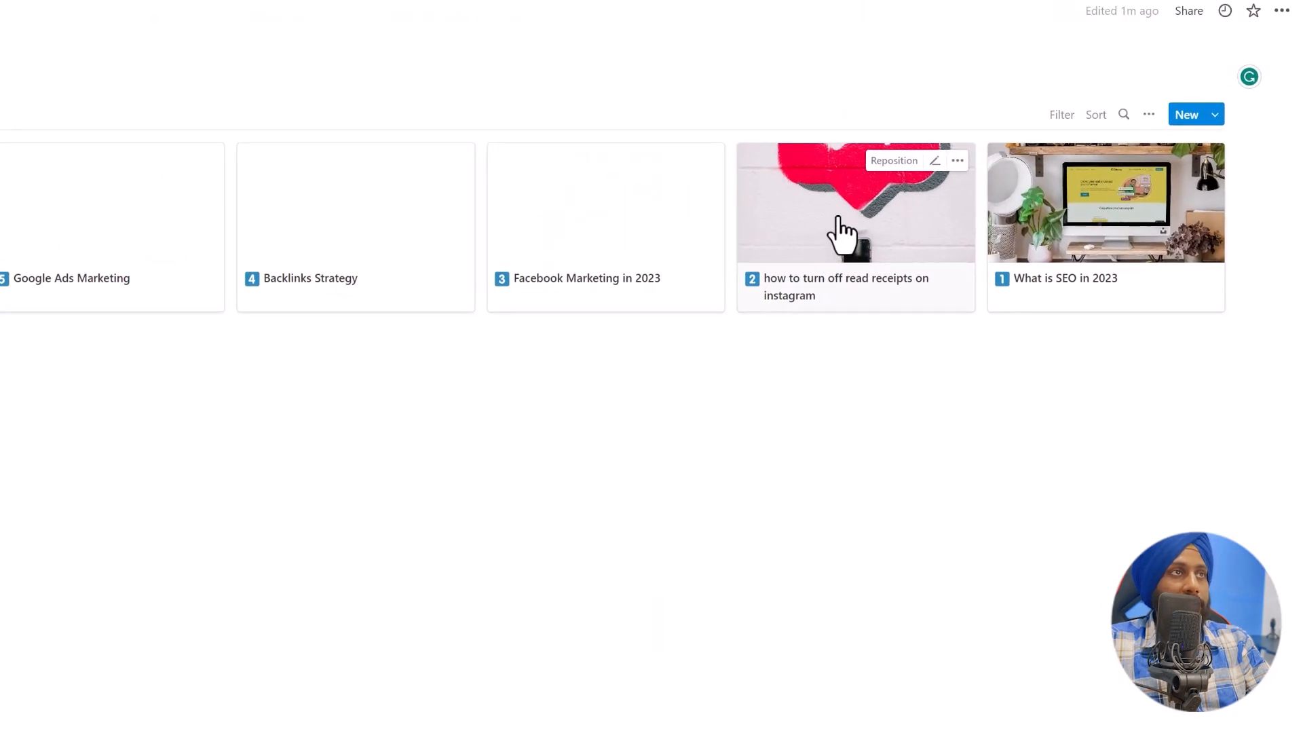
Reposition the cover image on the "how to turn off read receipts on instagram" gallery card to show the heart, and save the position.
left_click(909, 161)
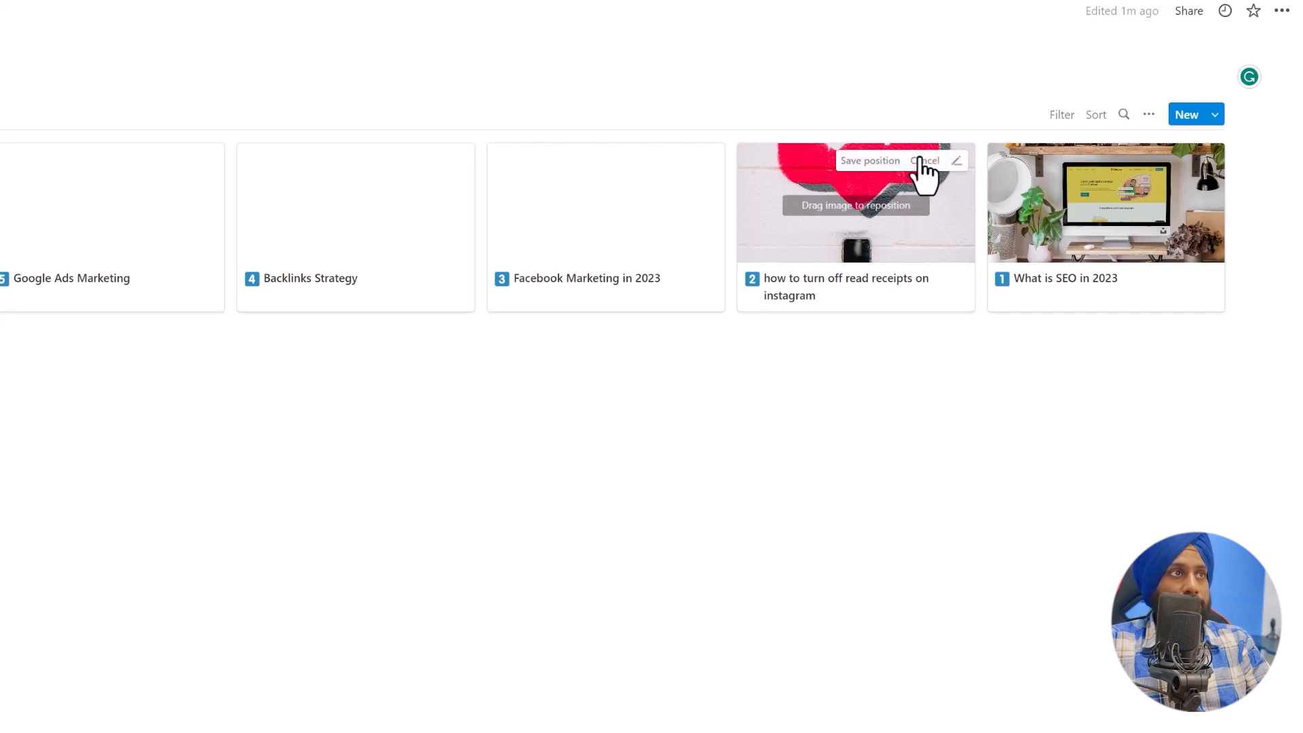
left_click_drag(886, 191, 895, 319)
left_click_drag(886, 229, 885, 182)
left_click(880, 162)
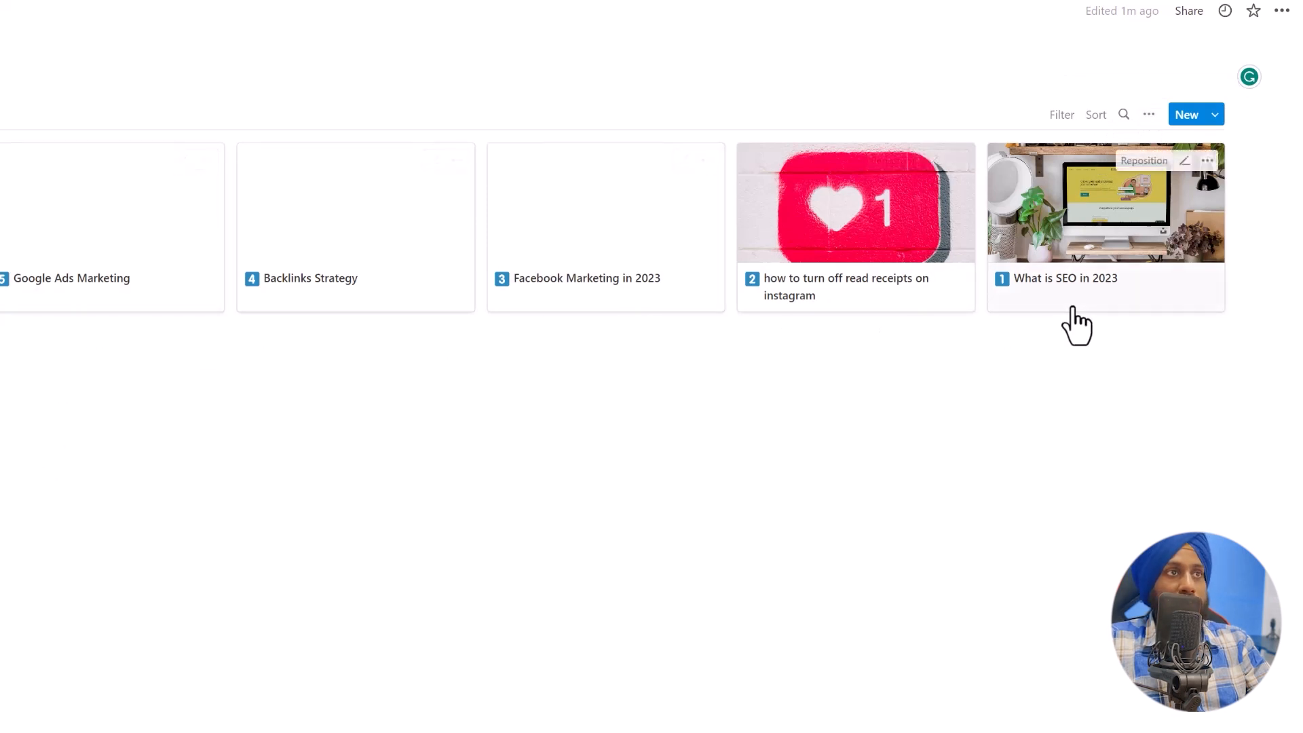
Show Assigned, Blocked by, Blocking, Category, Cost, Created Date, Deadline, Files & media and Status on the gallery cards.
left_click(1152, 116)
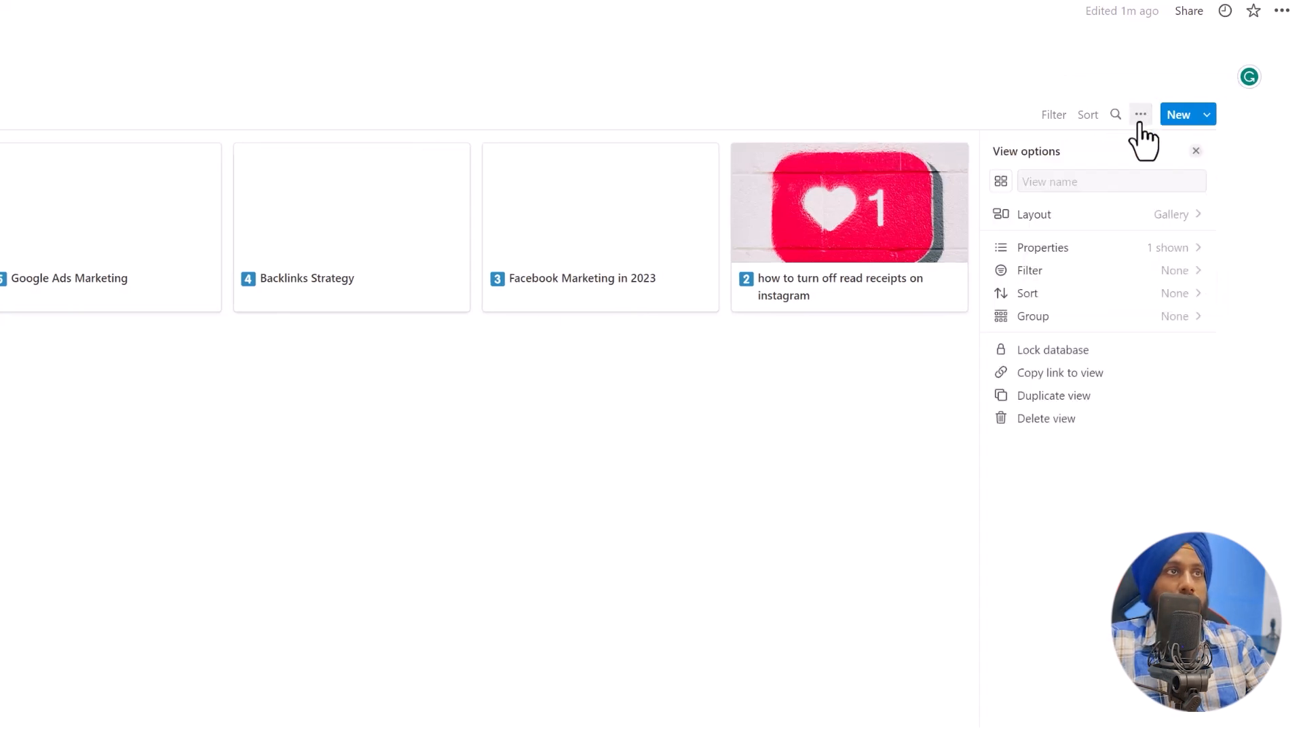
left_click(1143, 120)
left_click(1142, 120)
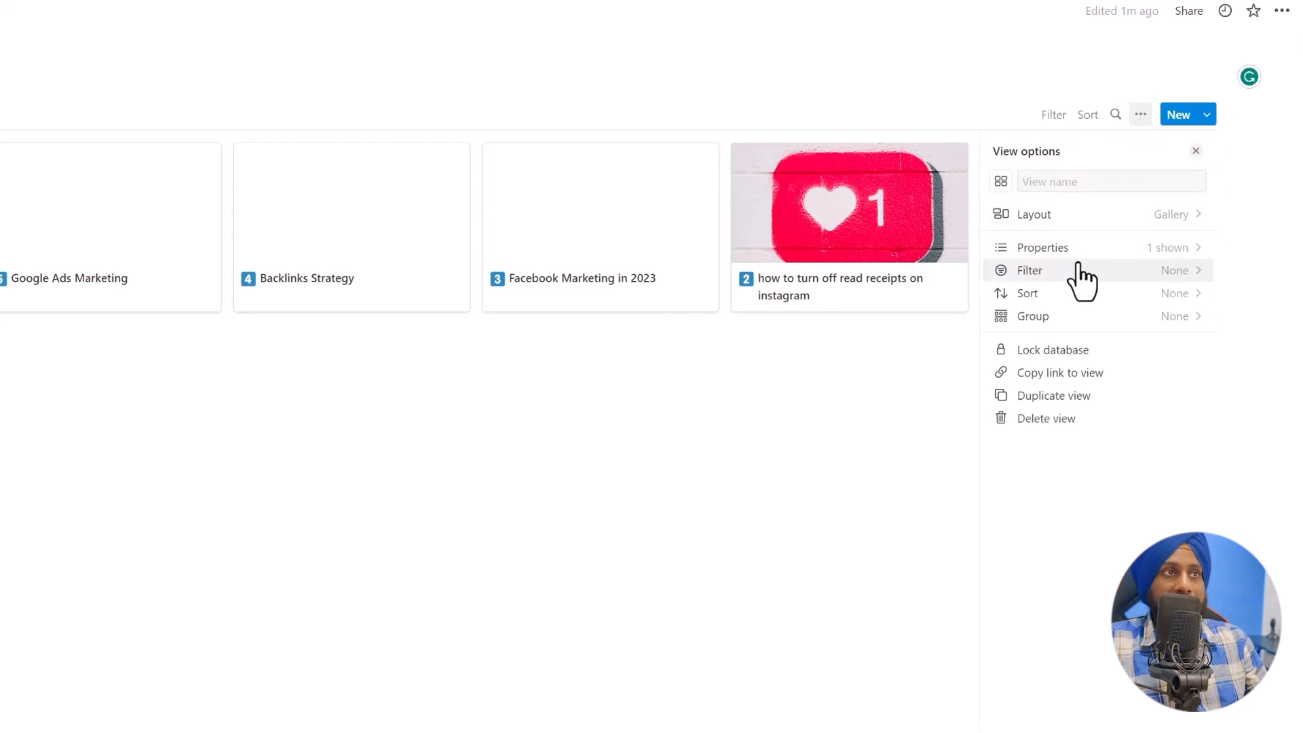
left_click(1066, 248)
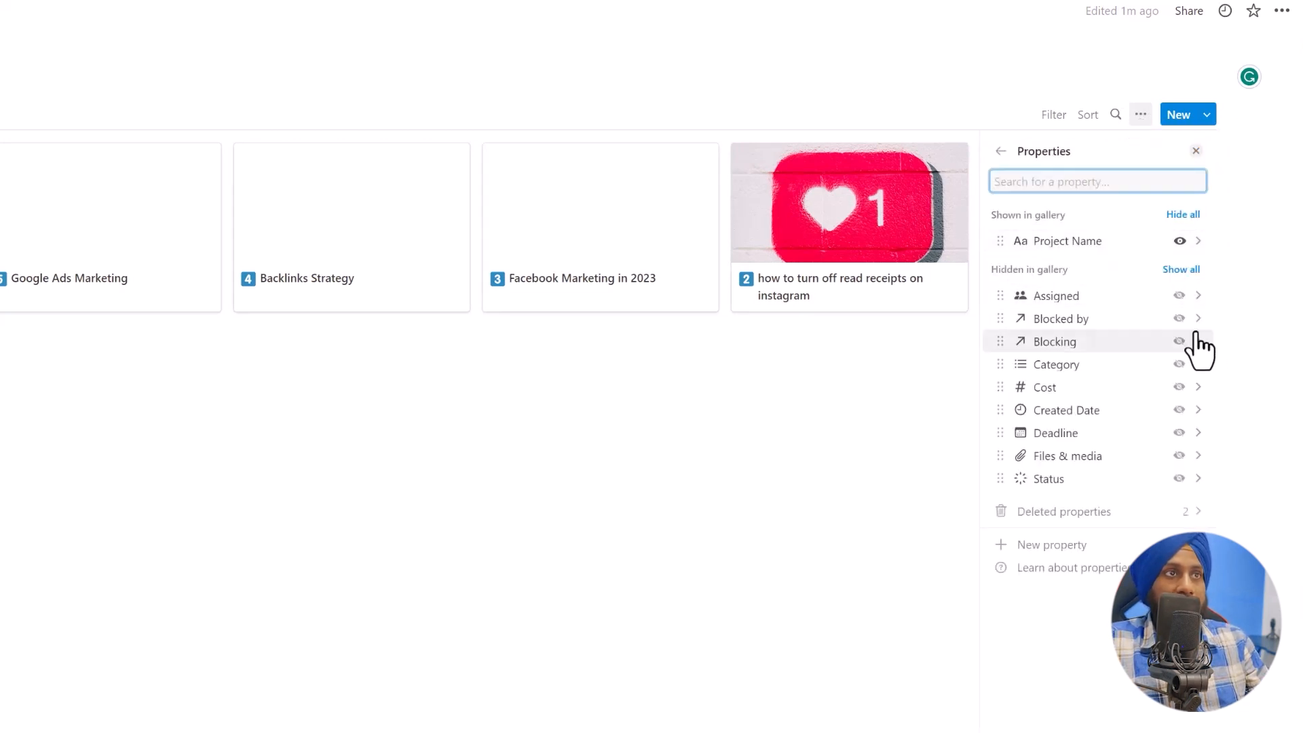
left_click(1179, 296)
left_click(1179, 318)
left_click(1179, 341)
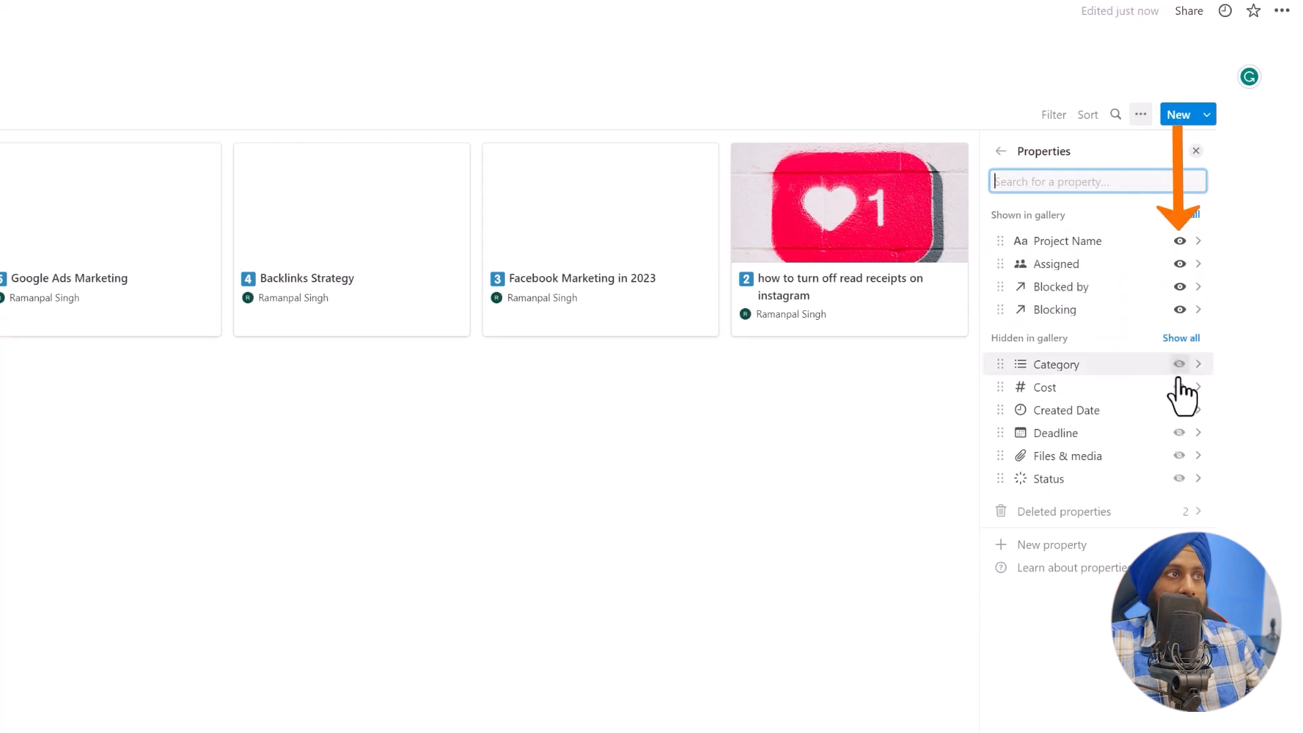
left_click(1179, 367)
left_click(1179, 388)
left_click(1178, 411)
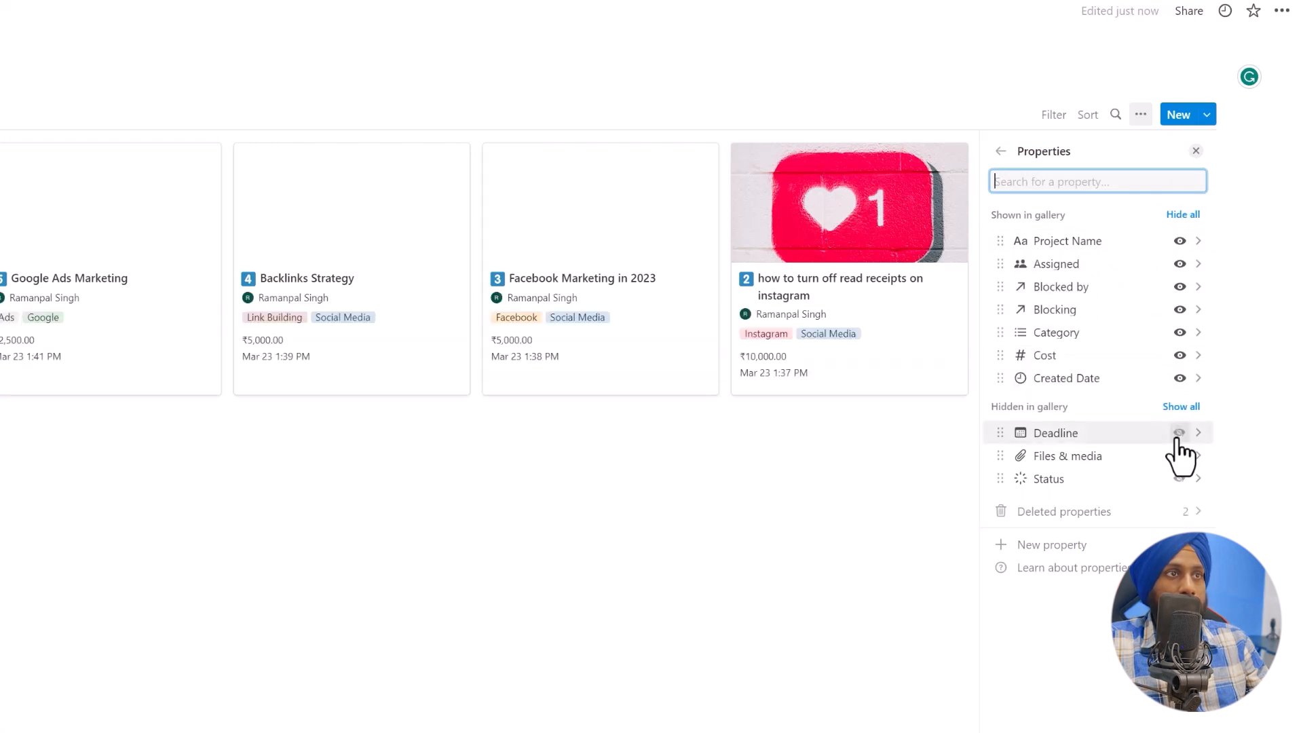
left_click(1178, 433)
left_click(1179, 457)
left_click(1179, 479)
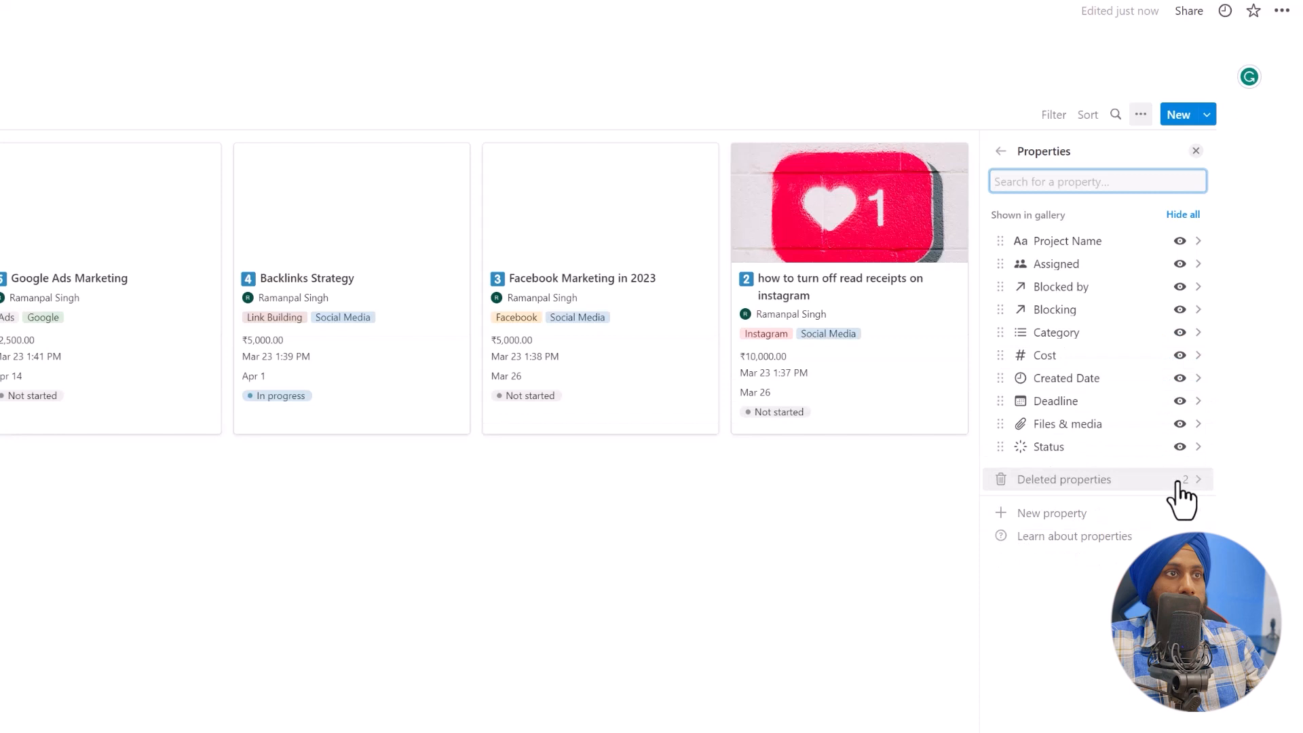
left_click(821, 543)
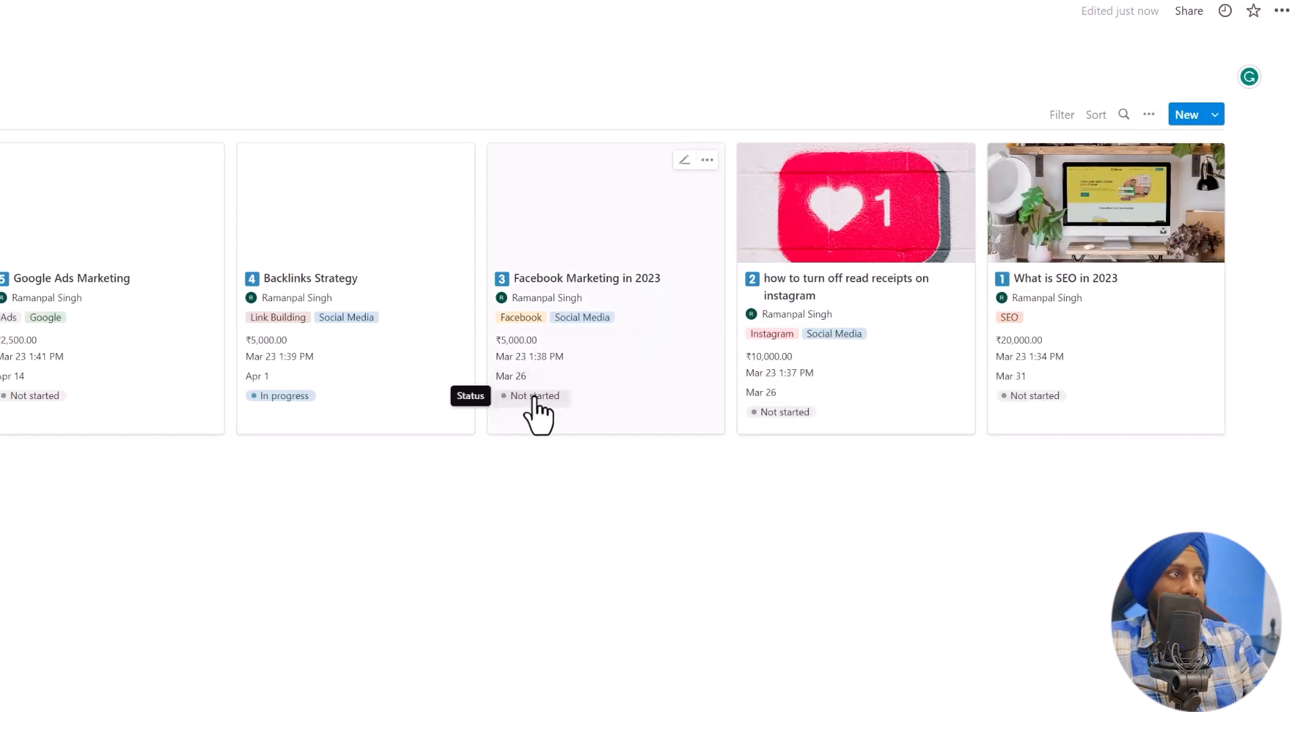
Check the status on the Backlinks Strategy card and review the projects in the List and Timeline views, including the timeline's view options.
left_click(267, 397)
left_click(724, 480)
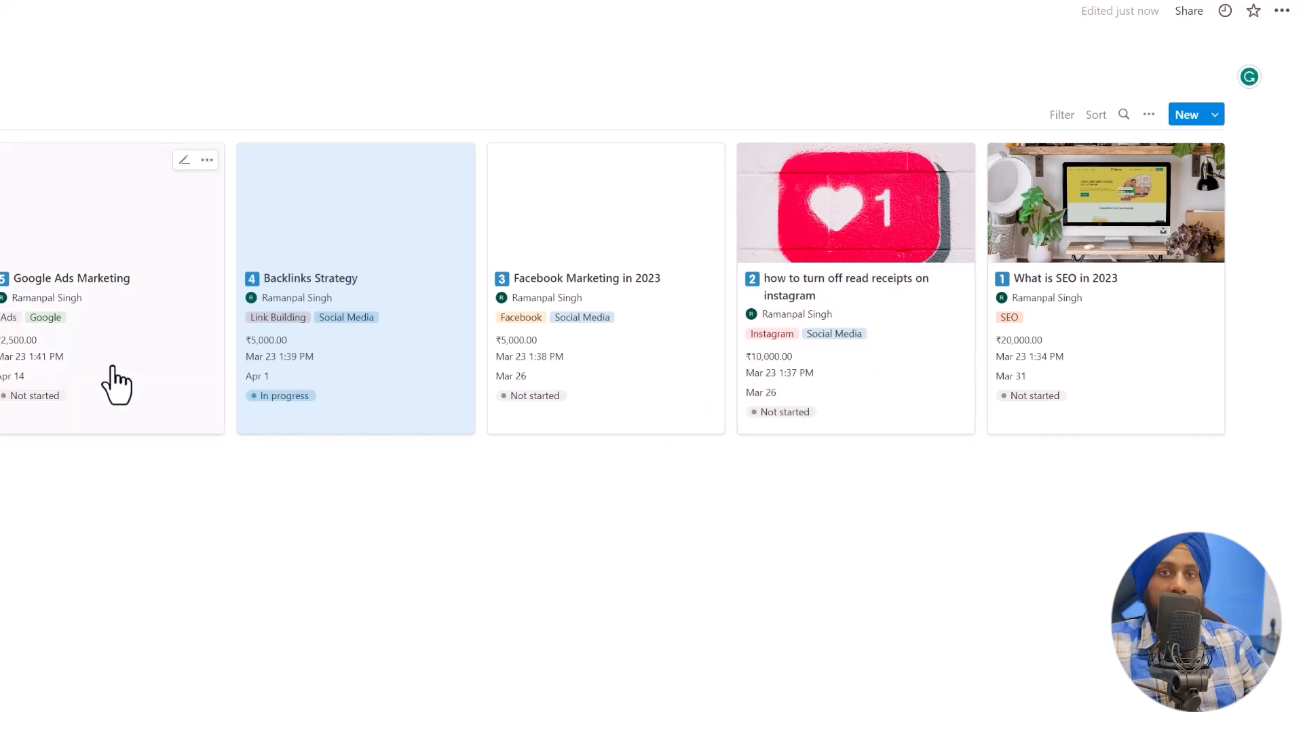
left_click(415, 75)
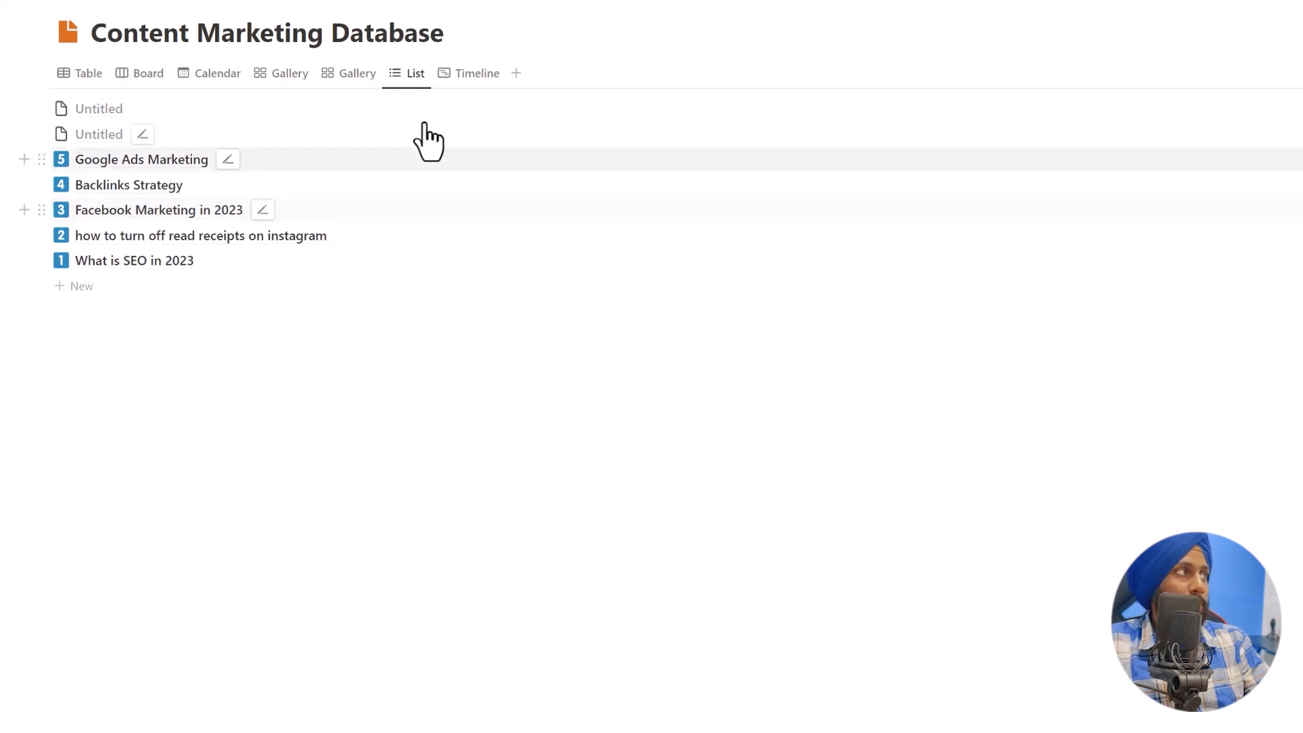
left_click(480, 76)
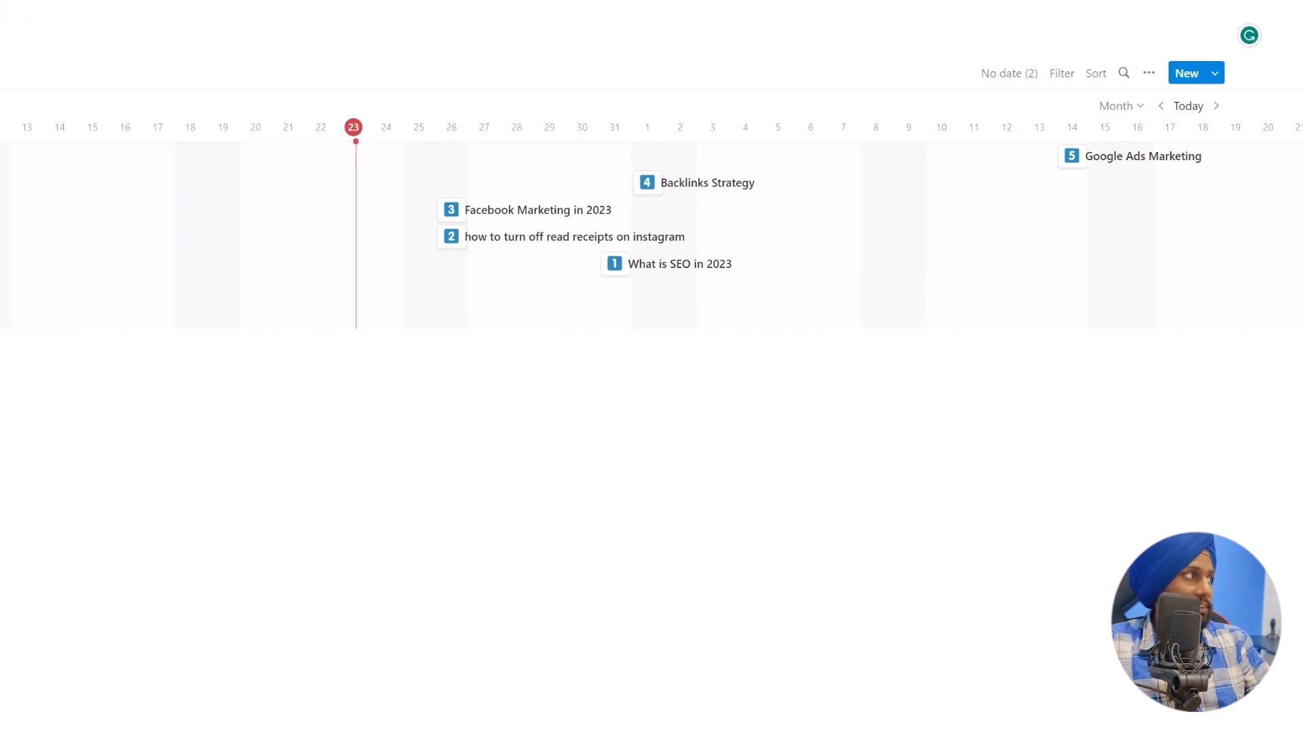
left_click(1149, 74)
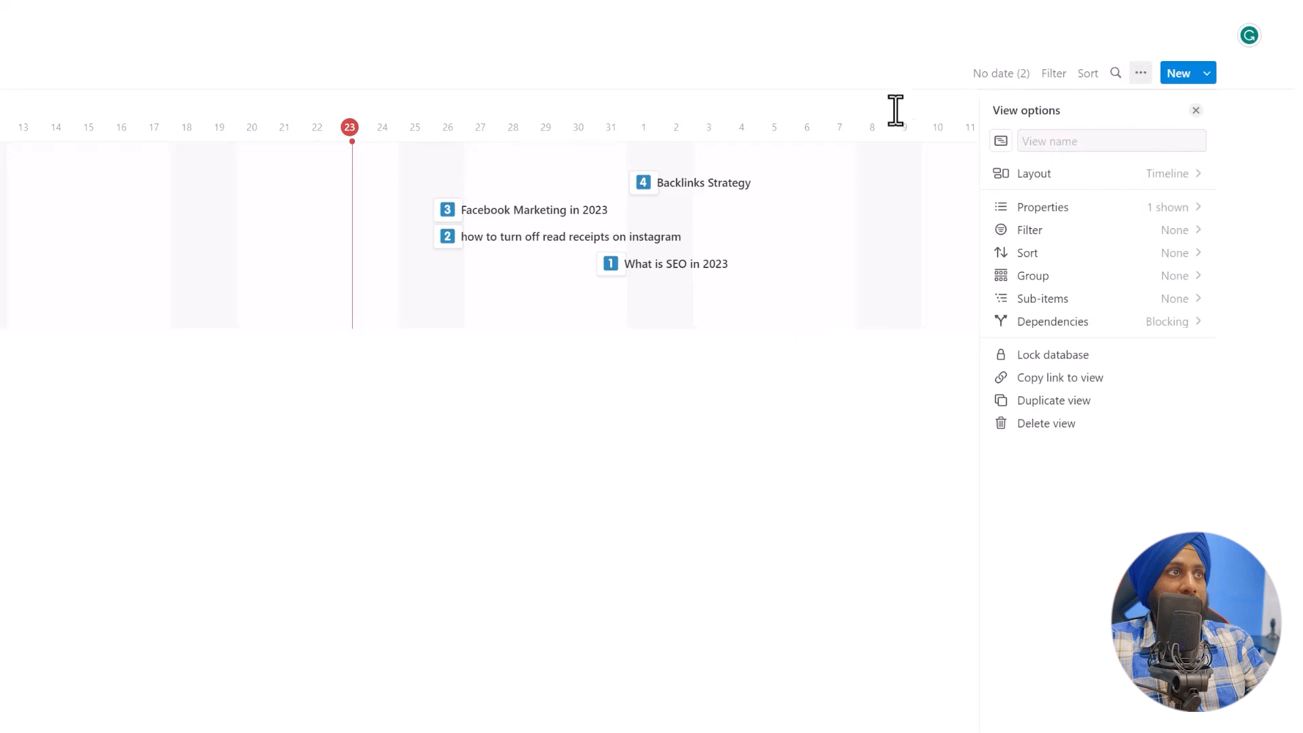
left_click(839, 109)
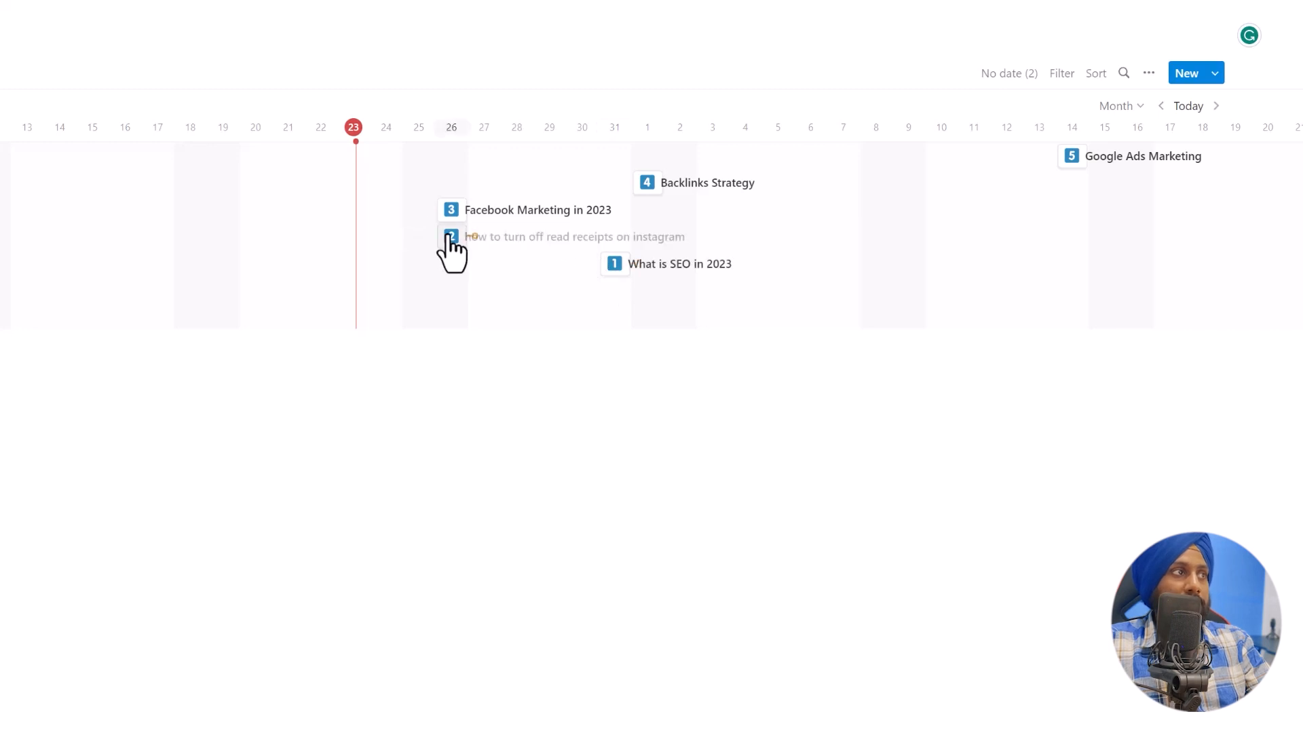
Link timeline dependencies so "how to turn off read receipts on instagram" blocks "What is SEO in 2023", and that project blocks "Google Ads Marketing".
left_click(1148, 75)
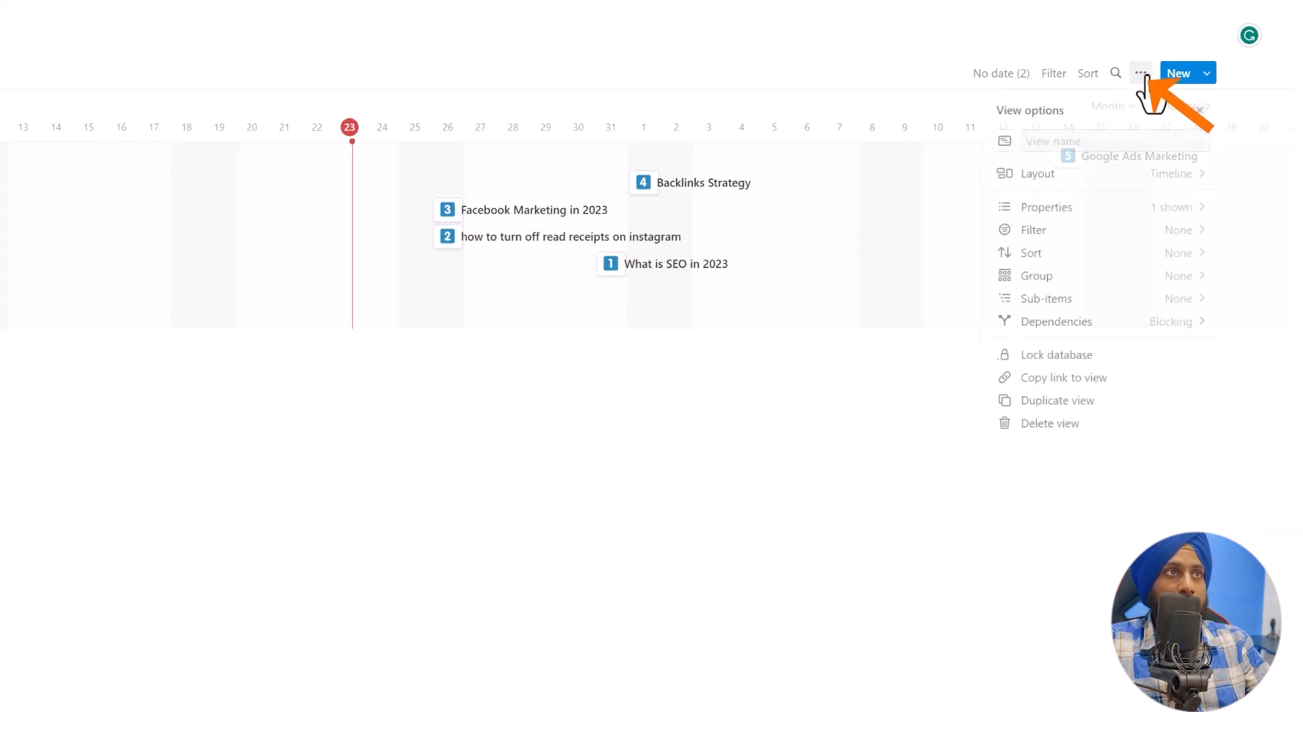
left_click(1054, 323)
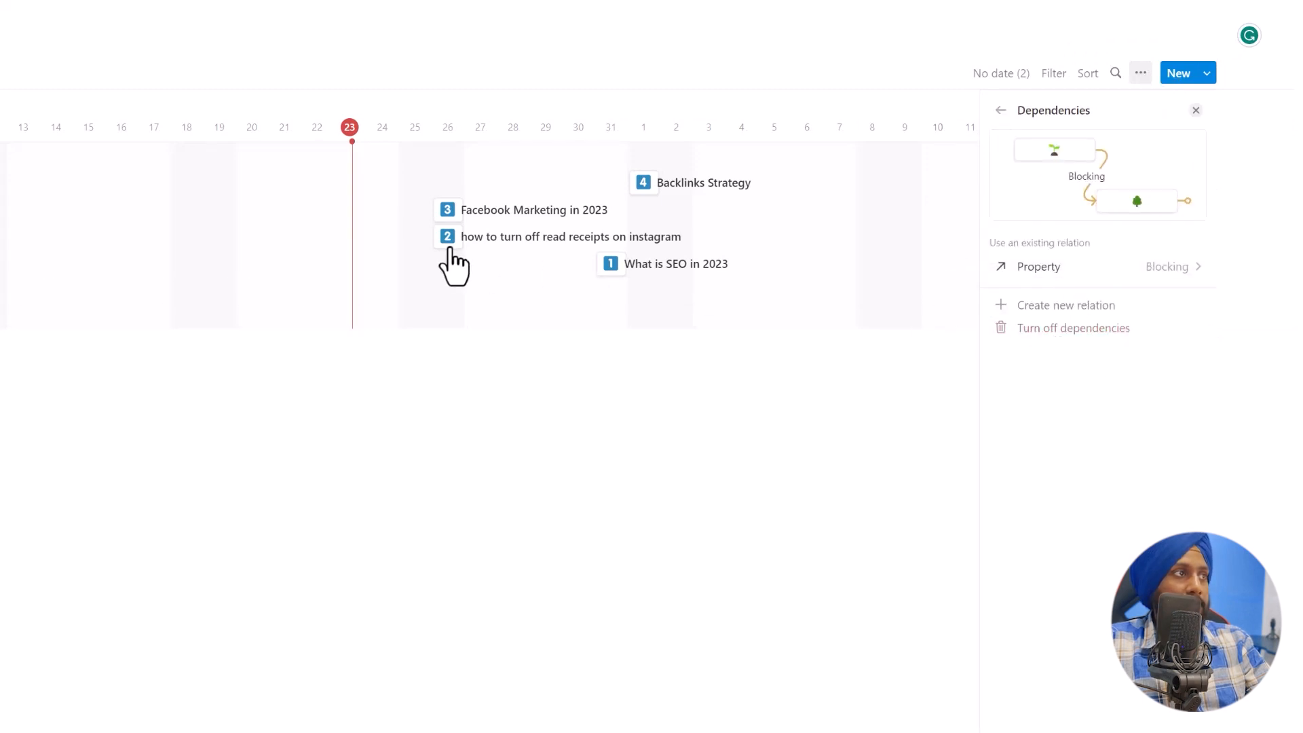
left_click_drag(471, 236, 472, 263)
left_click_drag(575, 276, 596, 265)
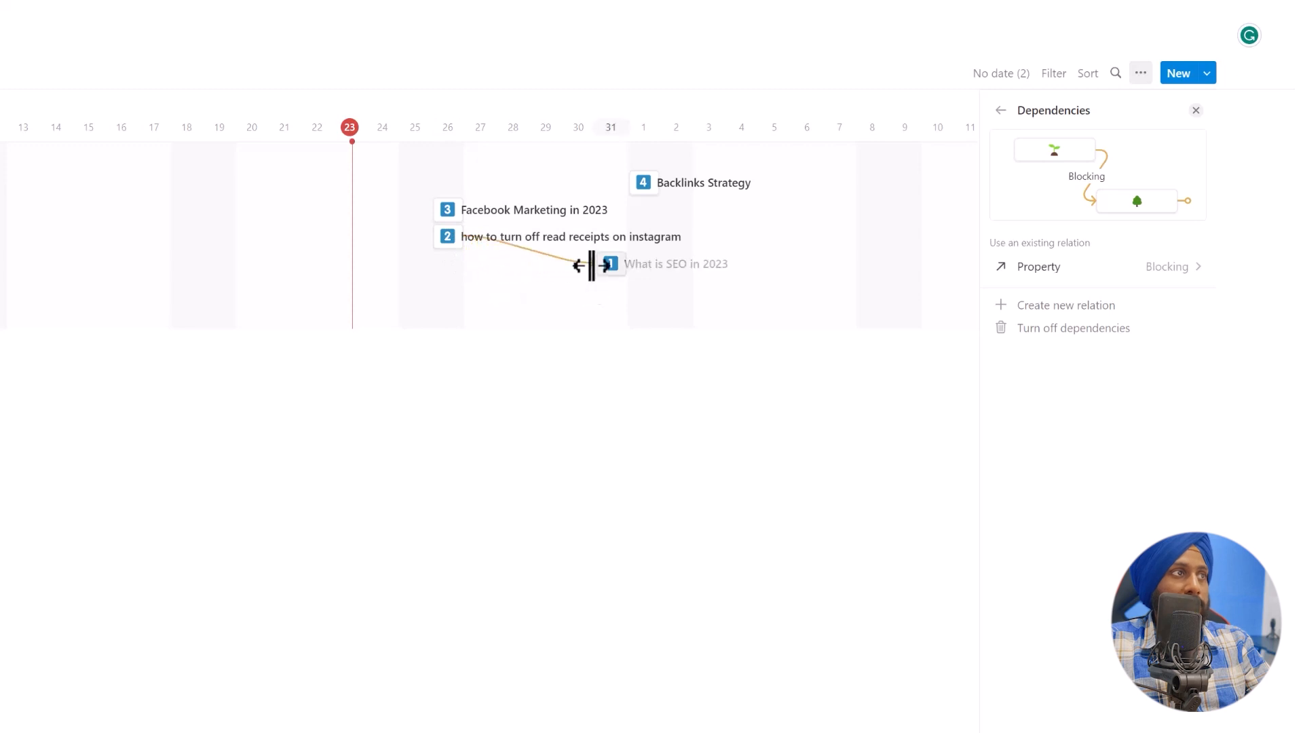
left_click(506, 458)
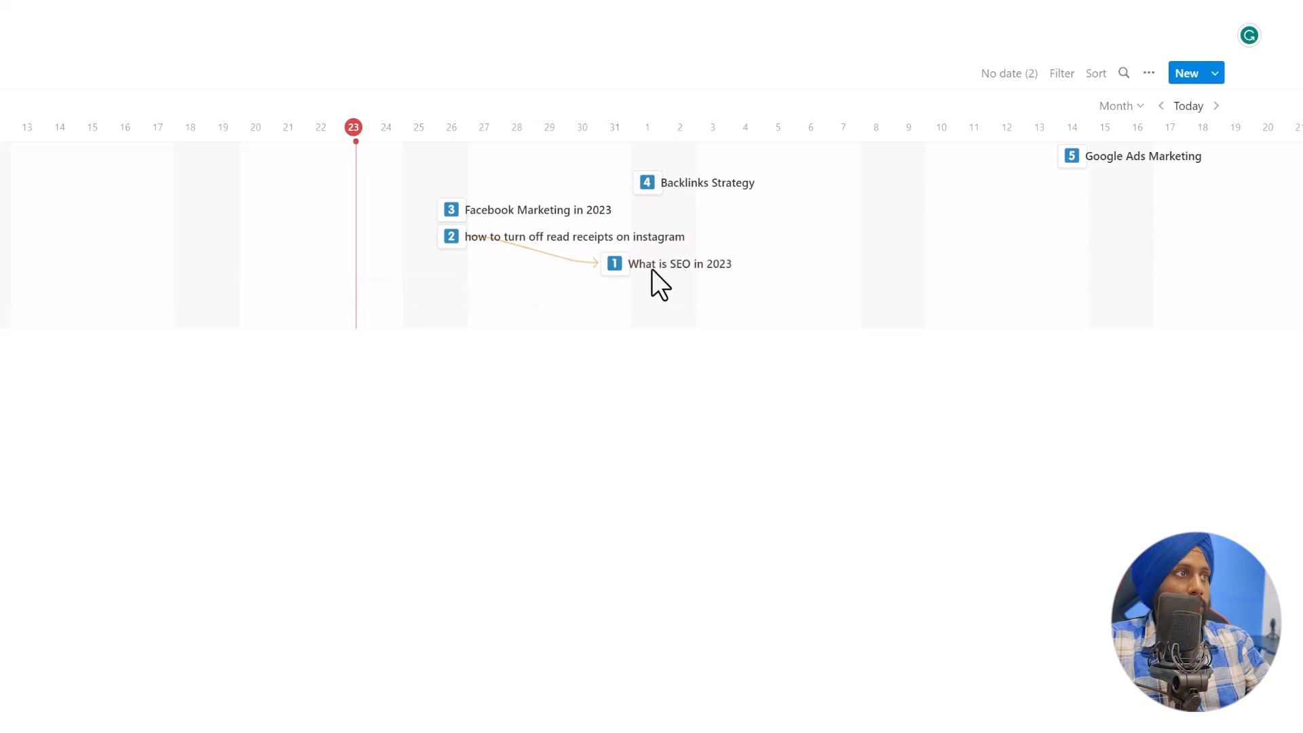
left_click_drag(643, 263, 1057, 156)
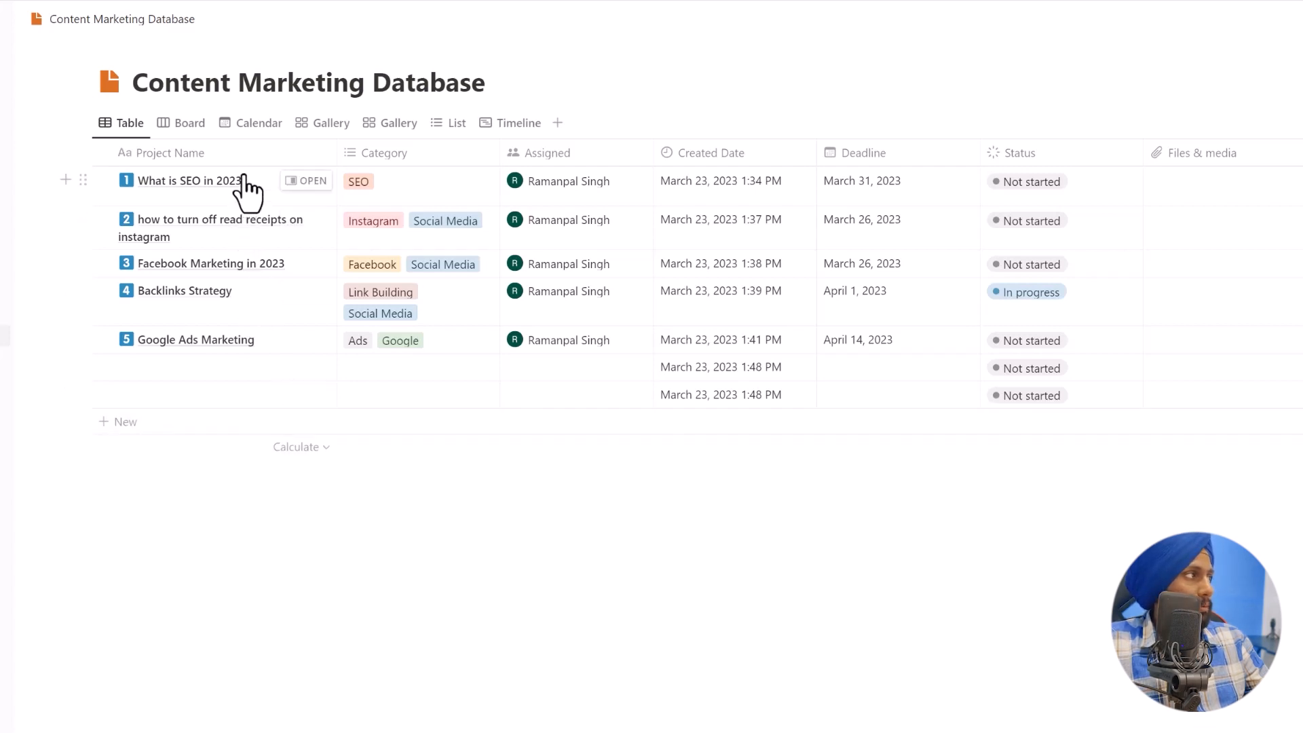
Add a count calculation under the Project Name column of the Table view and delete the two blank project rows.
left_click(314, 449)
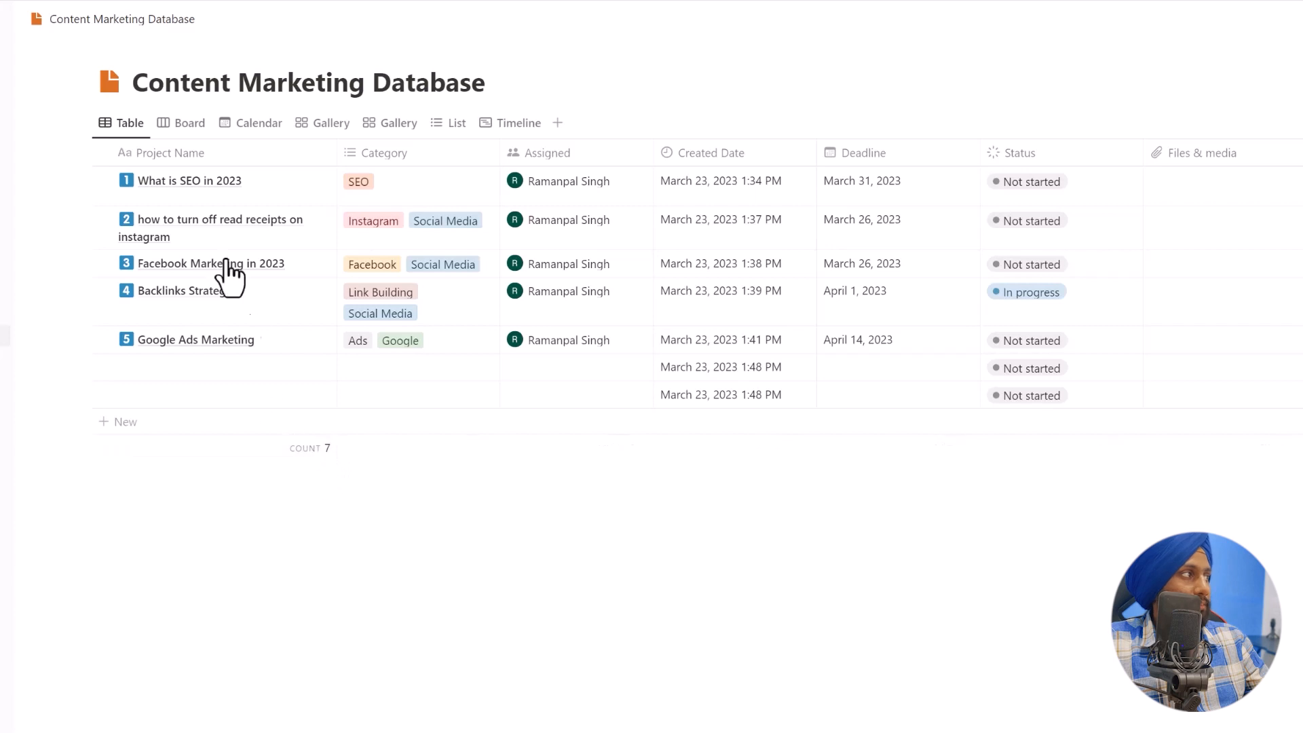
right_click(233, 367)
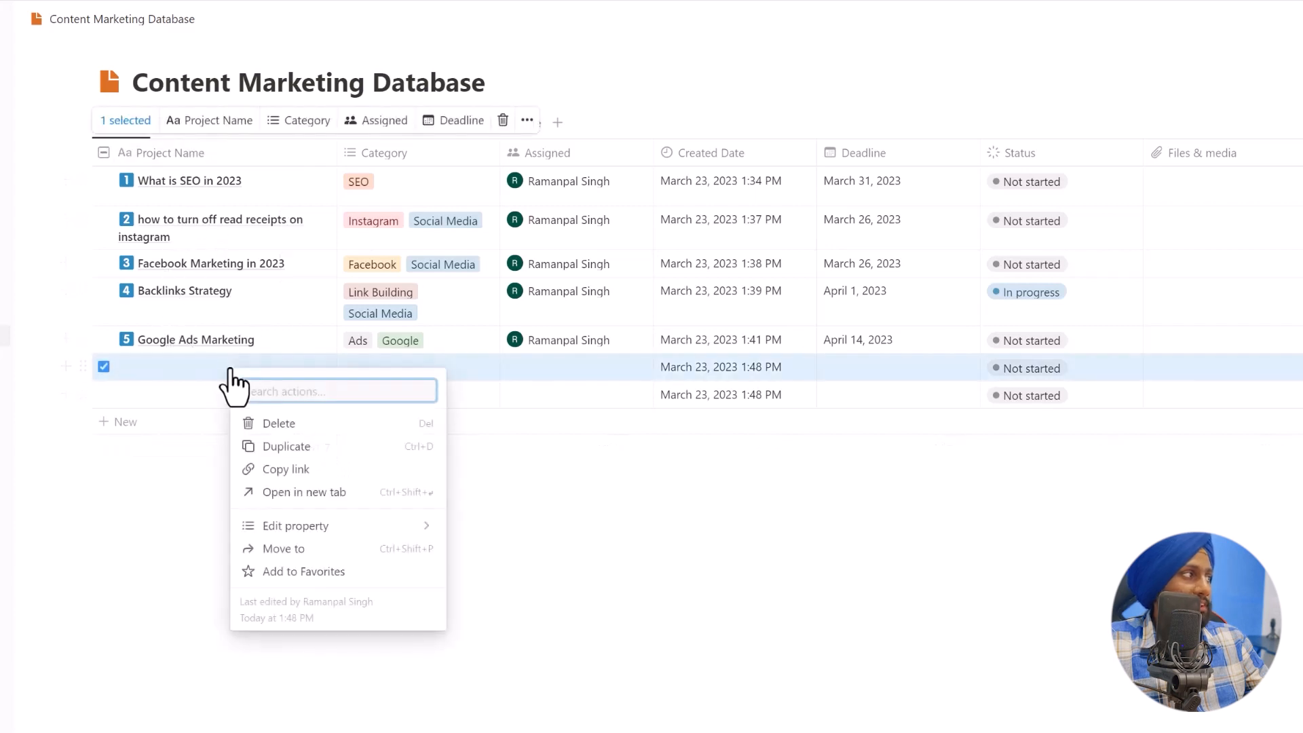
left_click(292, 425)
right_click(254, 374)
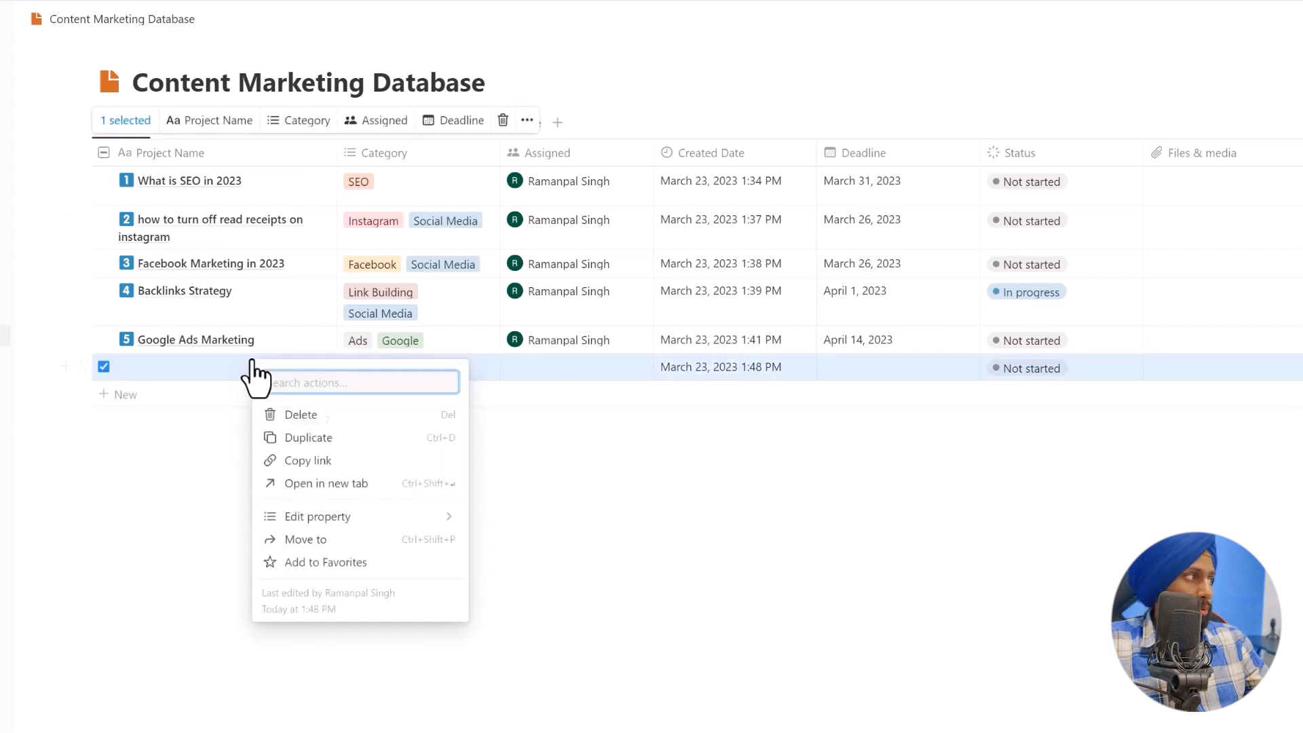
left_click(292, 413)
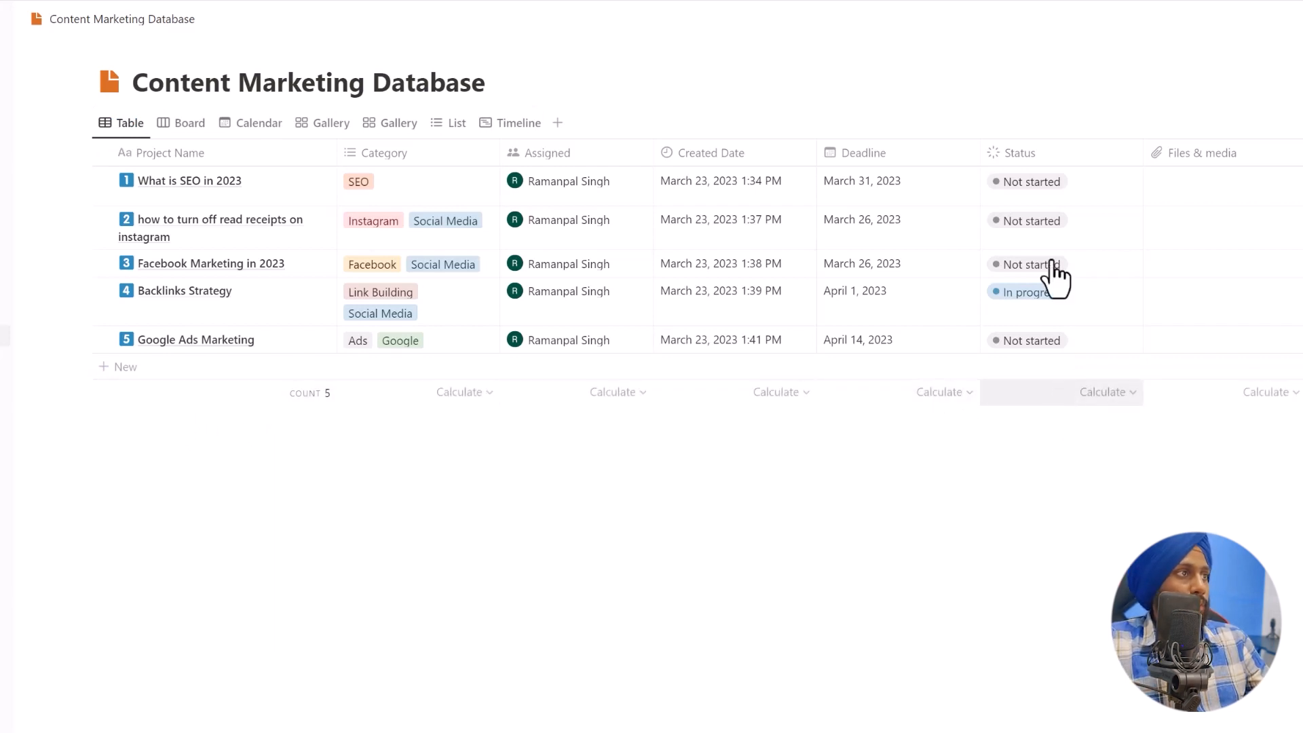
Set the Status column's calculation to a count per group for In progress.
left_click(1091, 402)
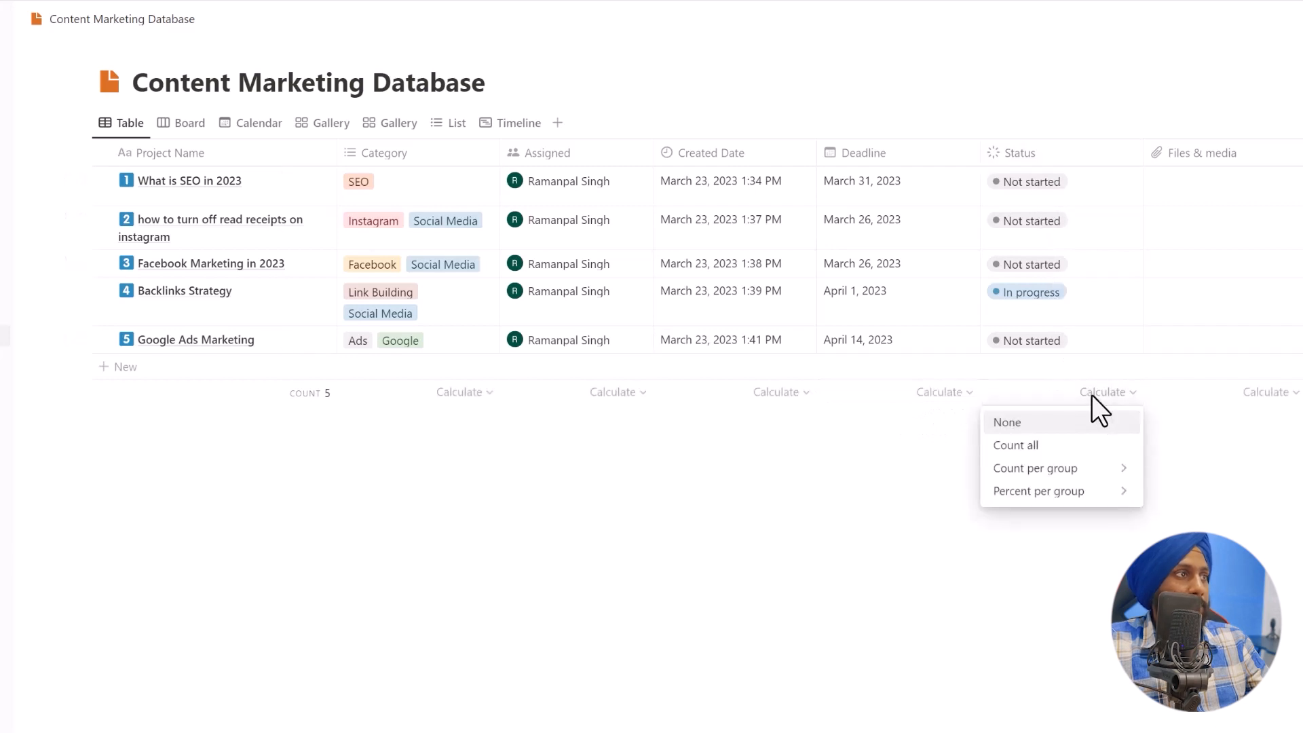
mouse_move(1085, 480)
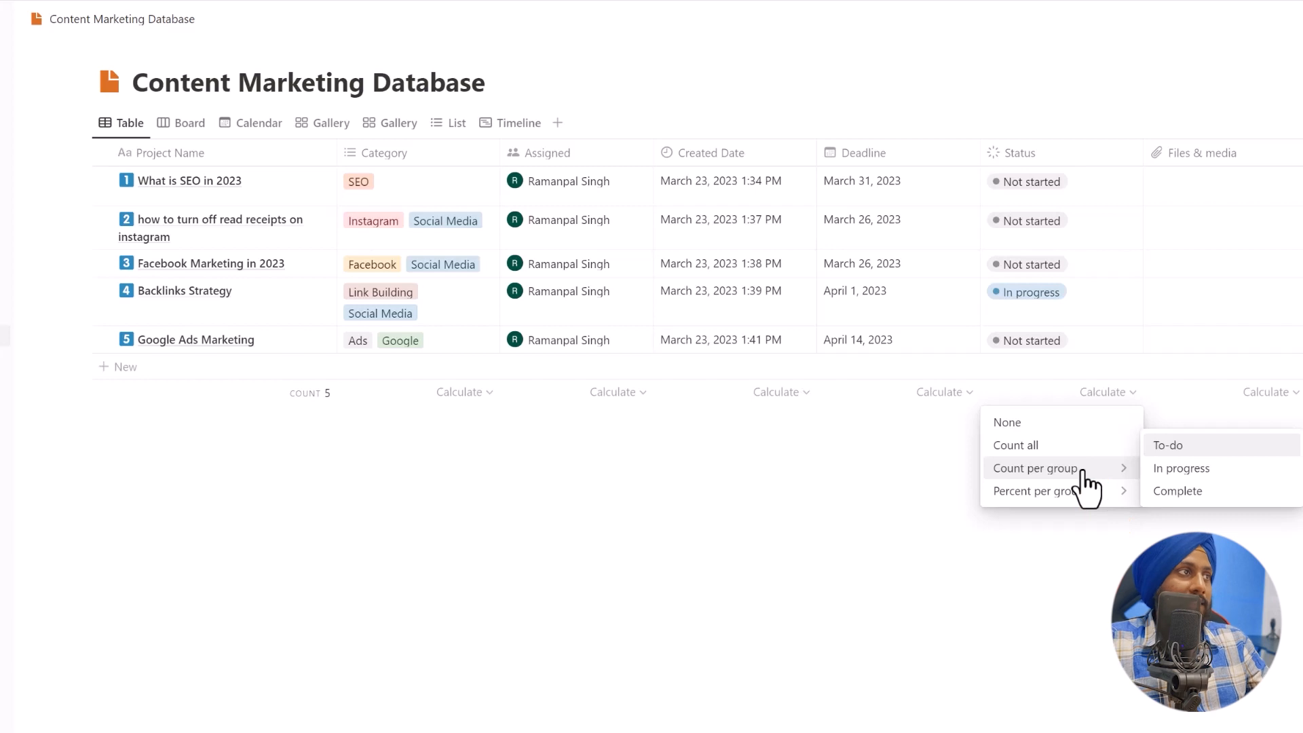
left_click(1209, 473)
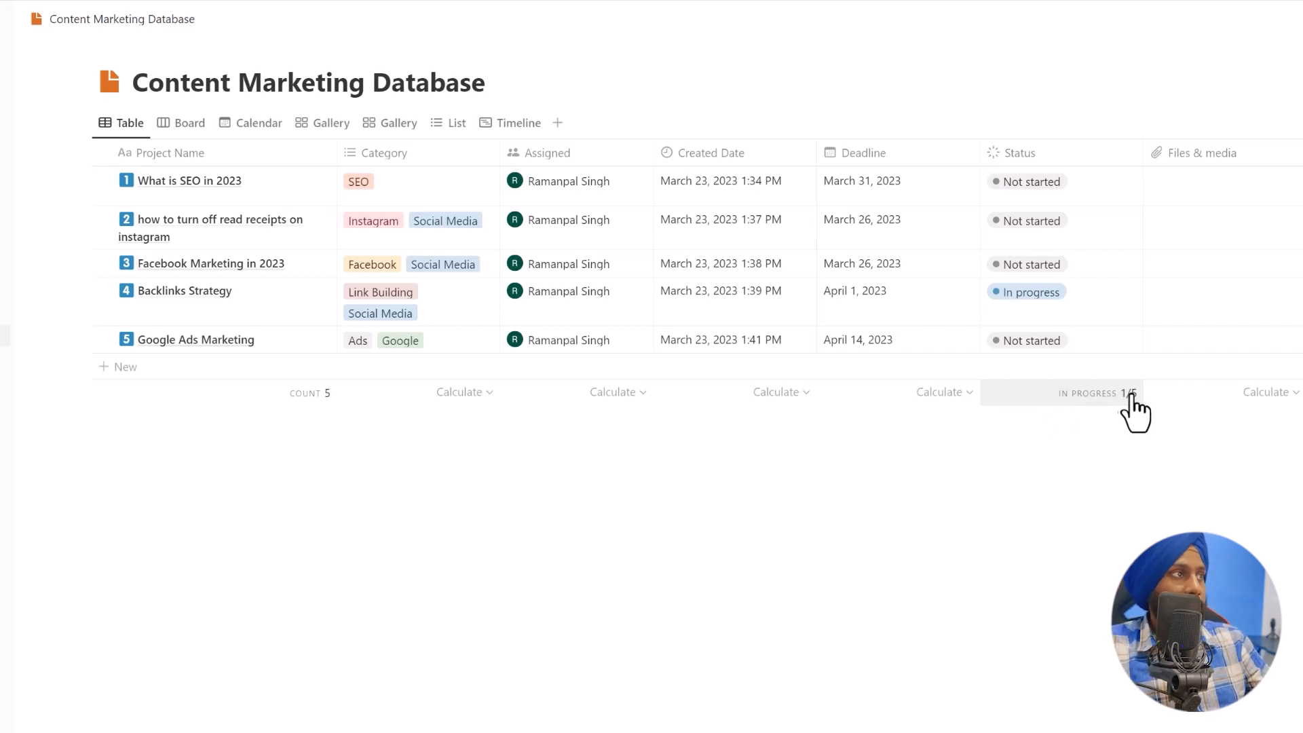
Calculate the Sum of the Cost column and switch that calculation to Average.
scroll(846, 380, "right", 10)
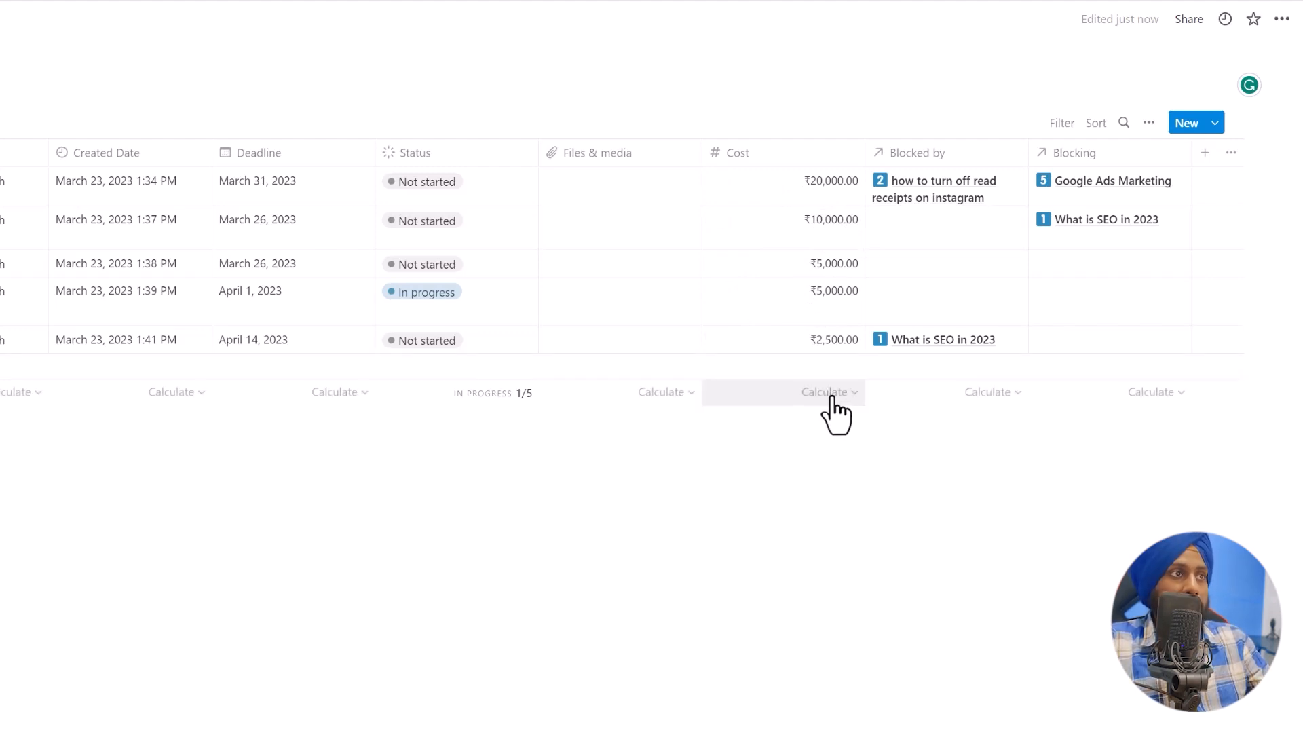
left_click(839, 398)
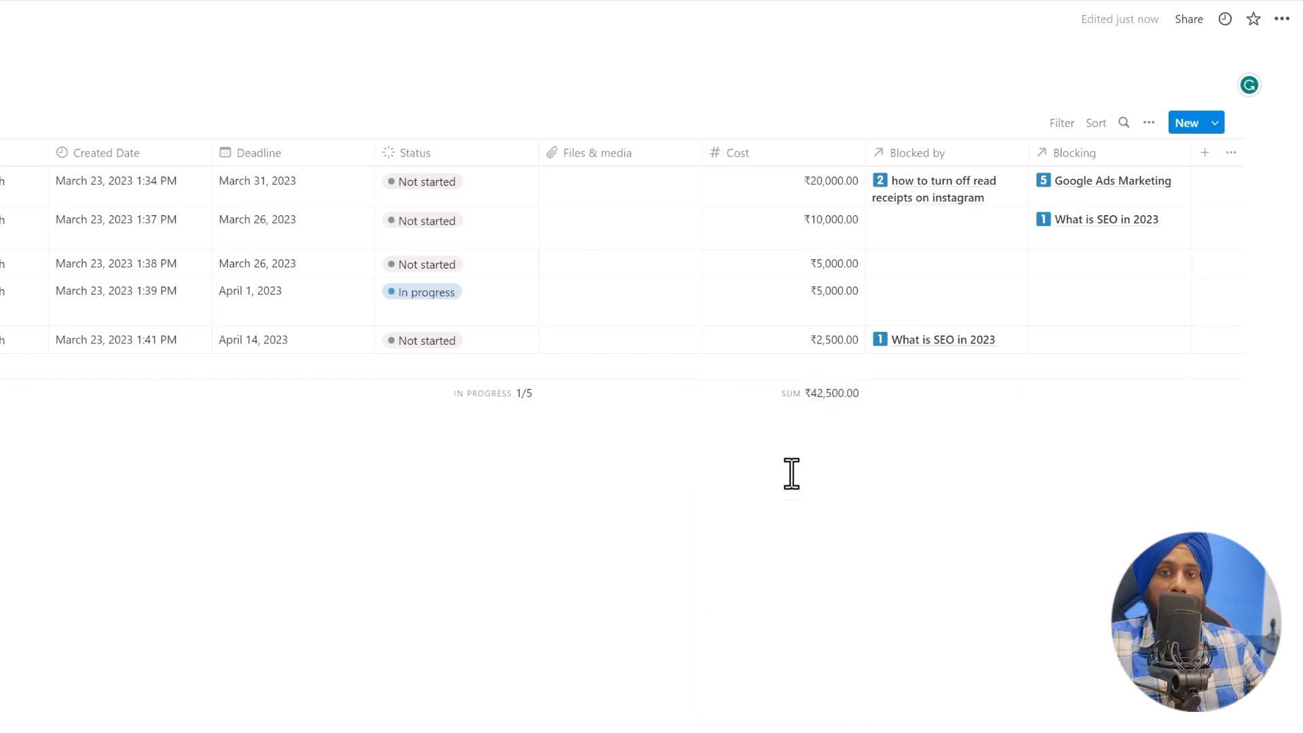
left_click(844, 407)
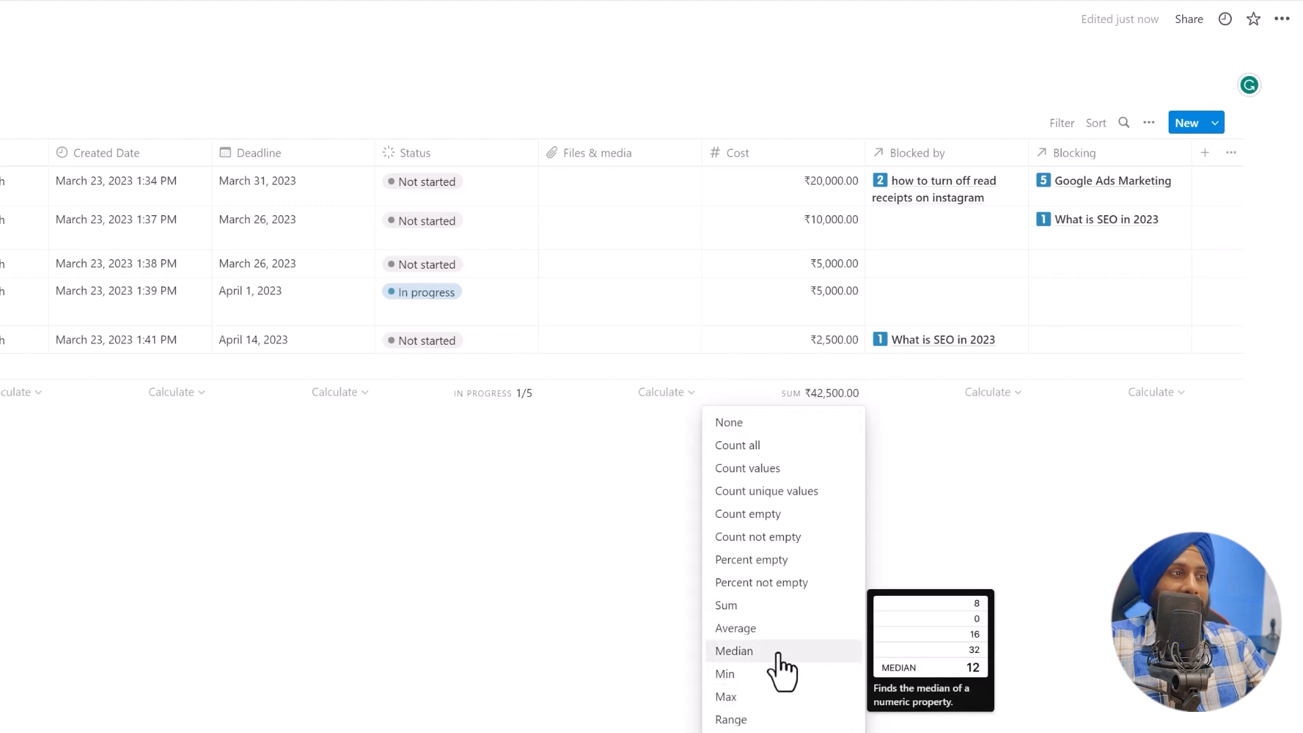
left_click(763, 630)
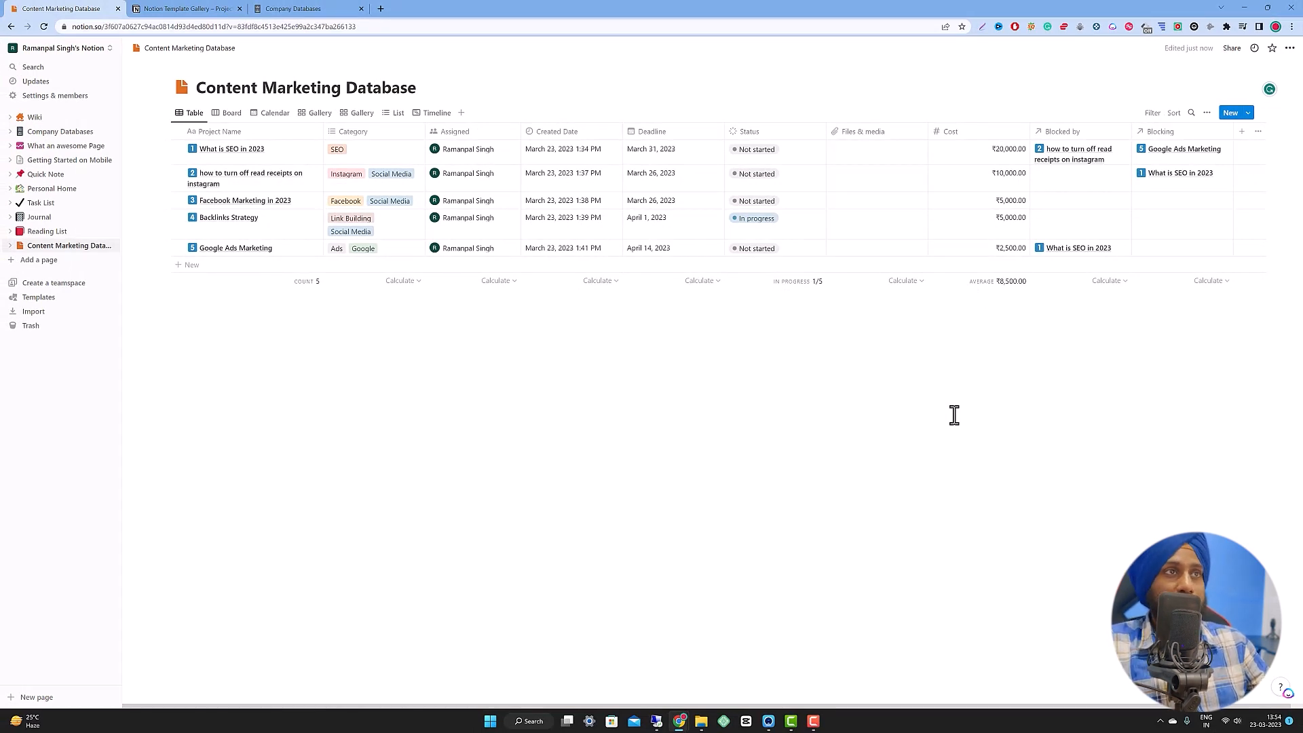
Look over the updated projects in the first Gallery view and the Timeline view, and return to the Table view.
left_click(314, 114)
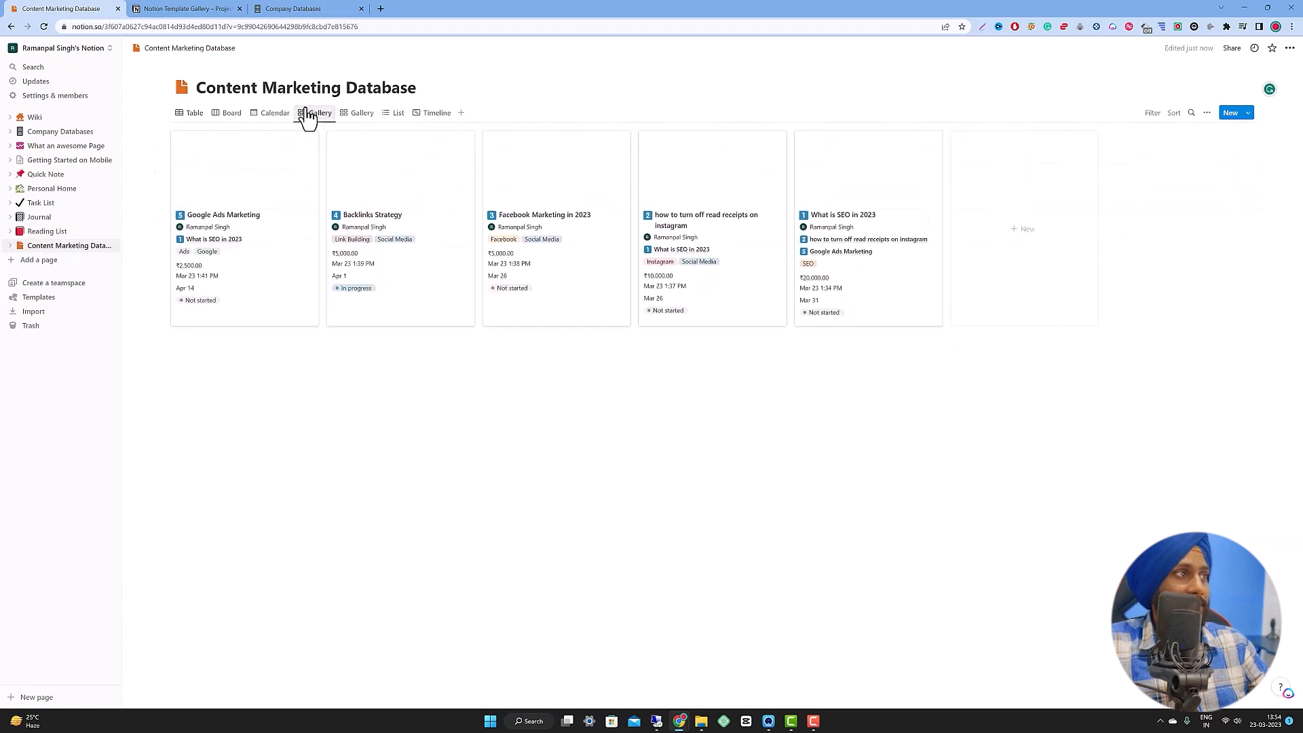
left_click(433, 114)
left_click(188, 113)
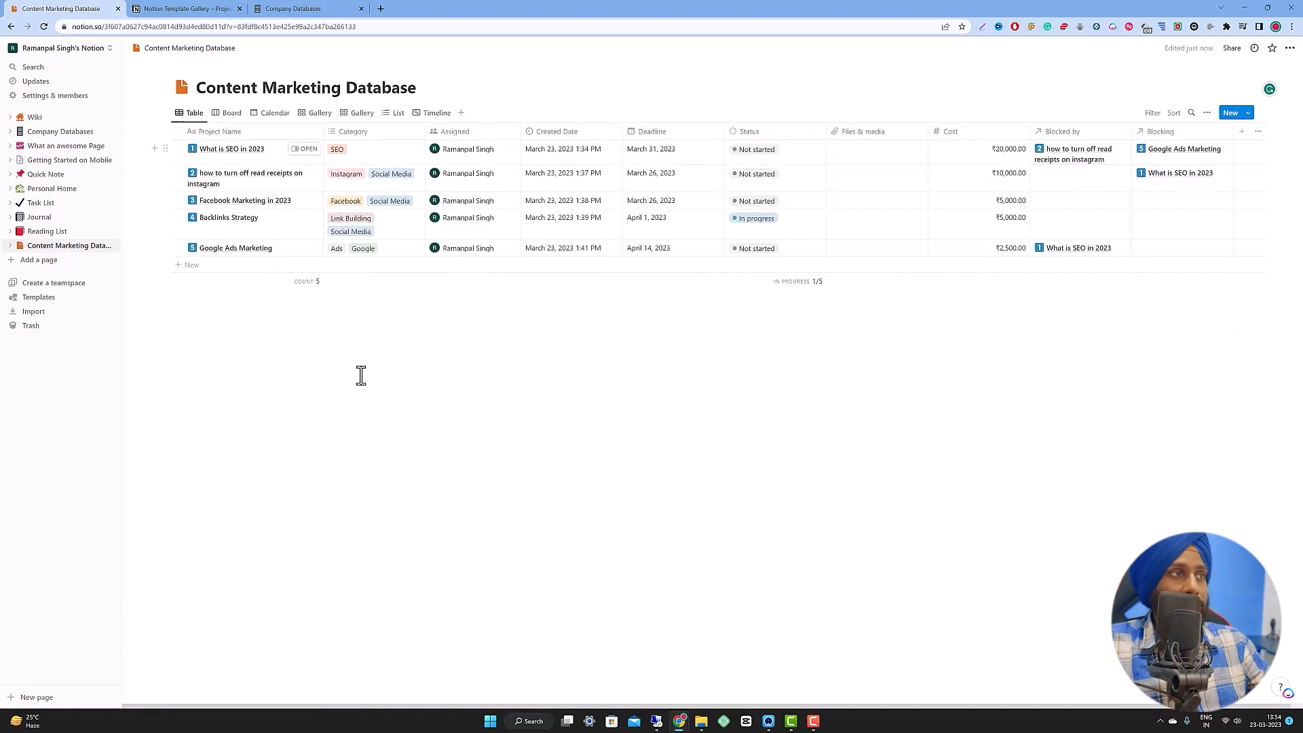